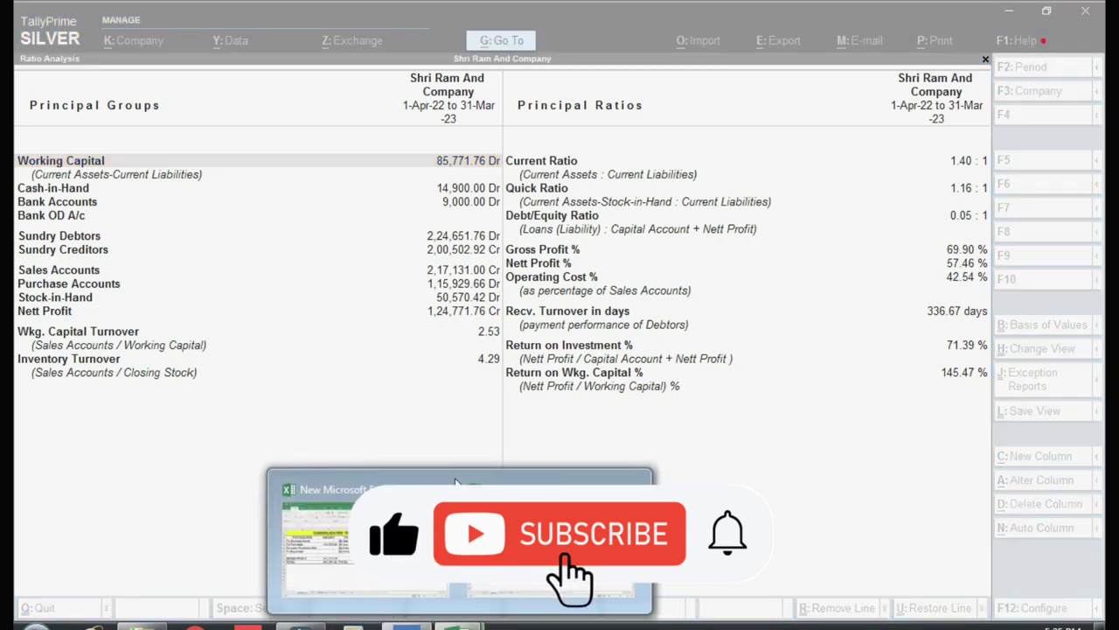
- Check the Book1 ratio headings, then switch to TallyPrime and close Ratio Analysis to reach Gateway of Tally
click(454, 481)
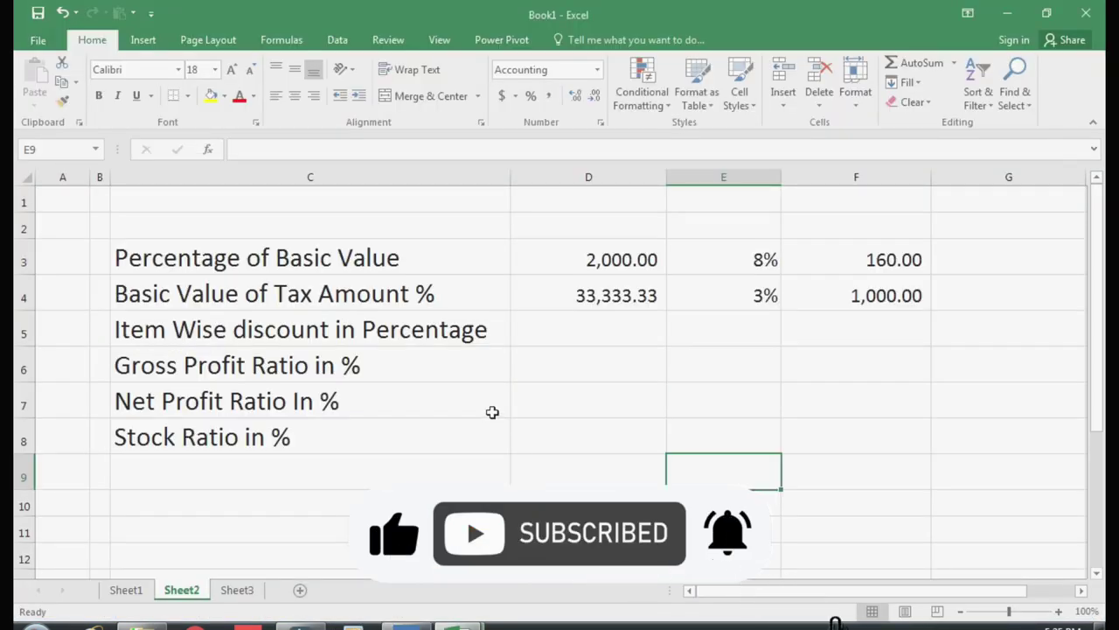
click(463, 390)
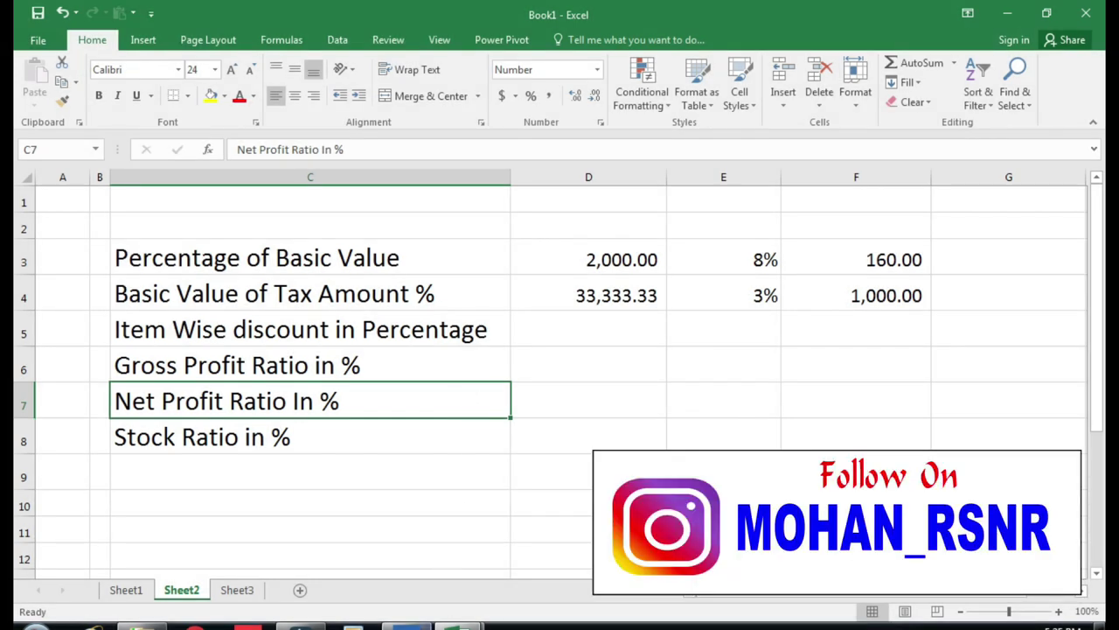
key(alt+Tab)
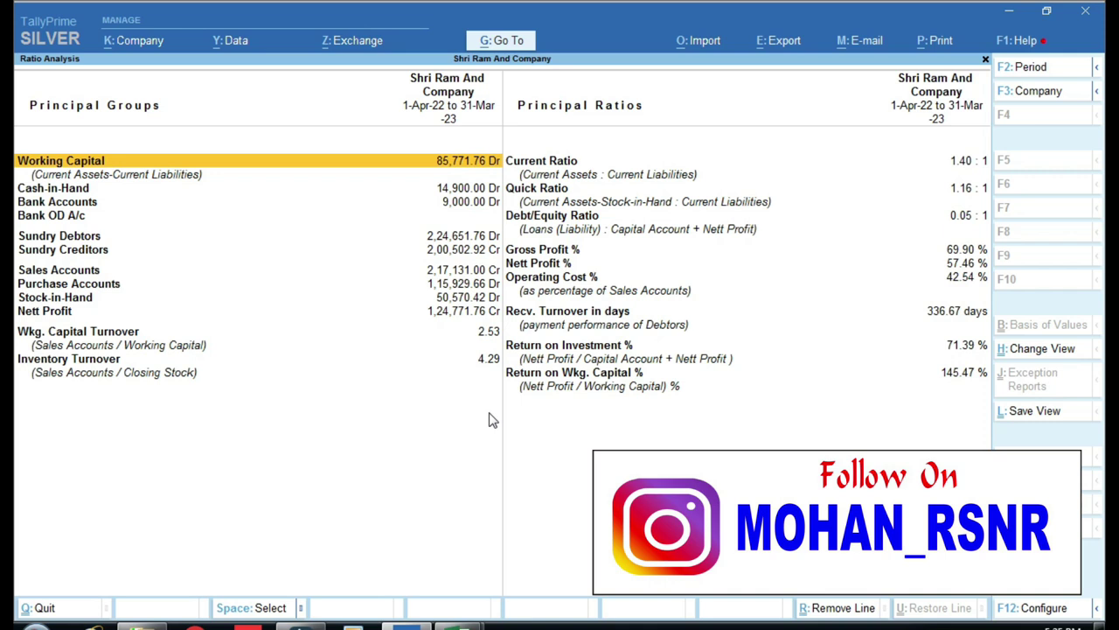
click(461, 621)
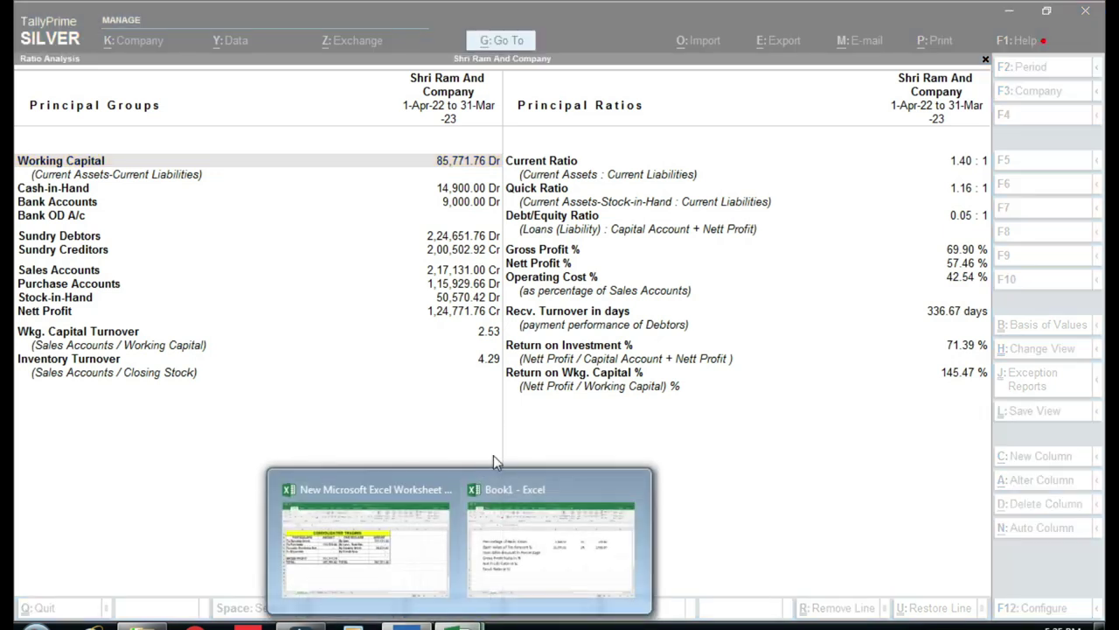
click(529, 560)
click(609, 365)
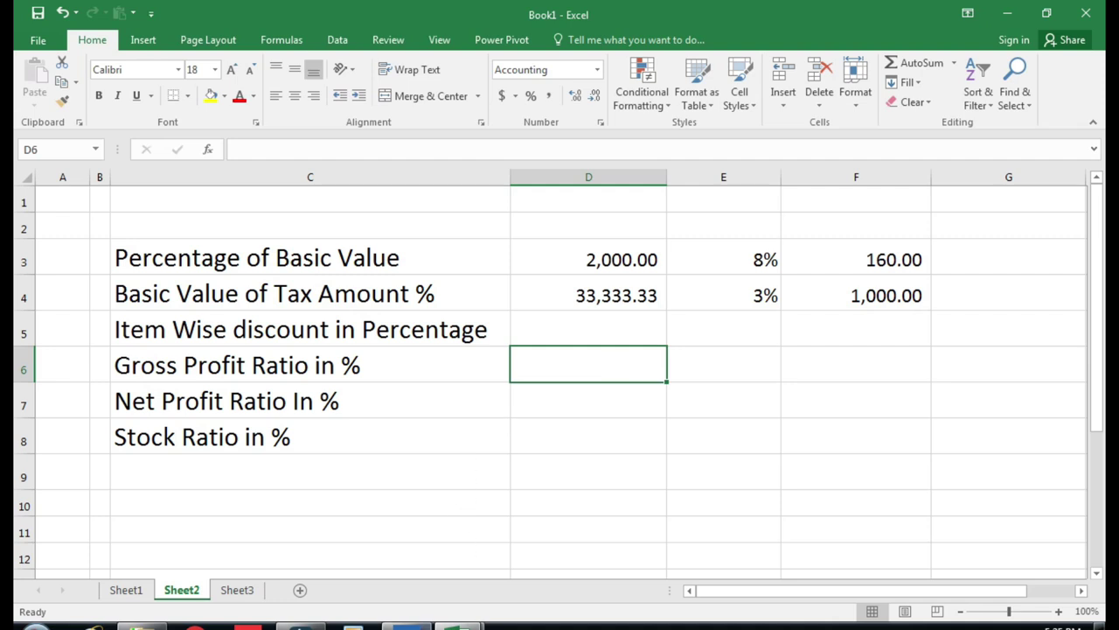
click(405, 624)
key(Escape)
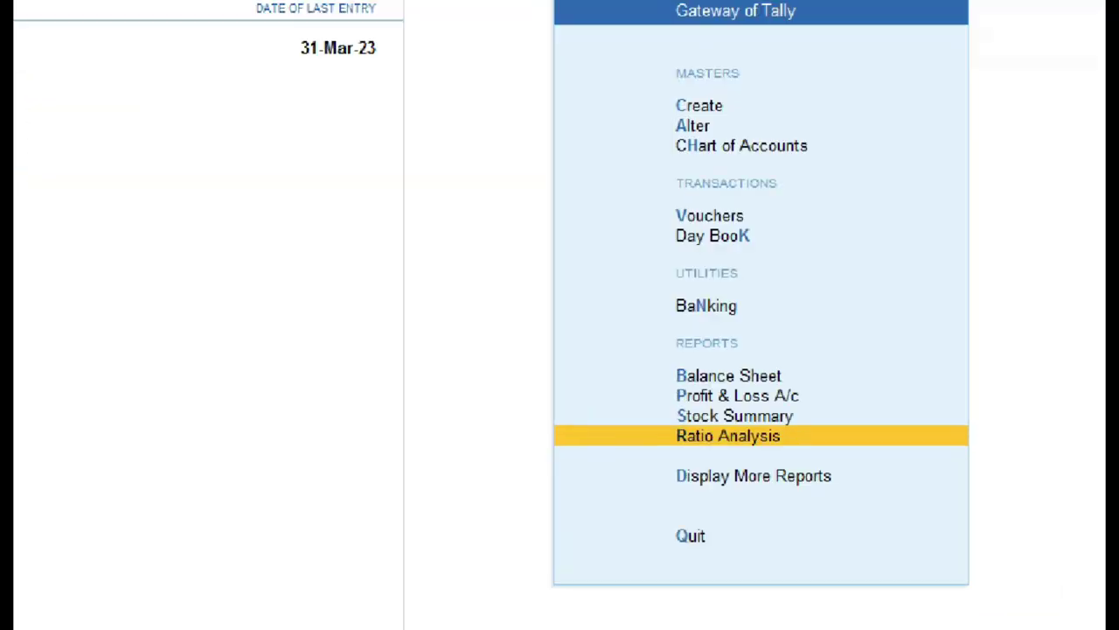
- Reopen Ratio Analysis to read Gross Profit 69.90% and Nett Profit 57.46%, then return to Book1
drag(637, 399, 886, 465)
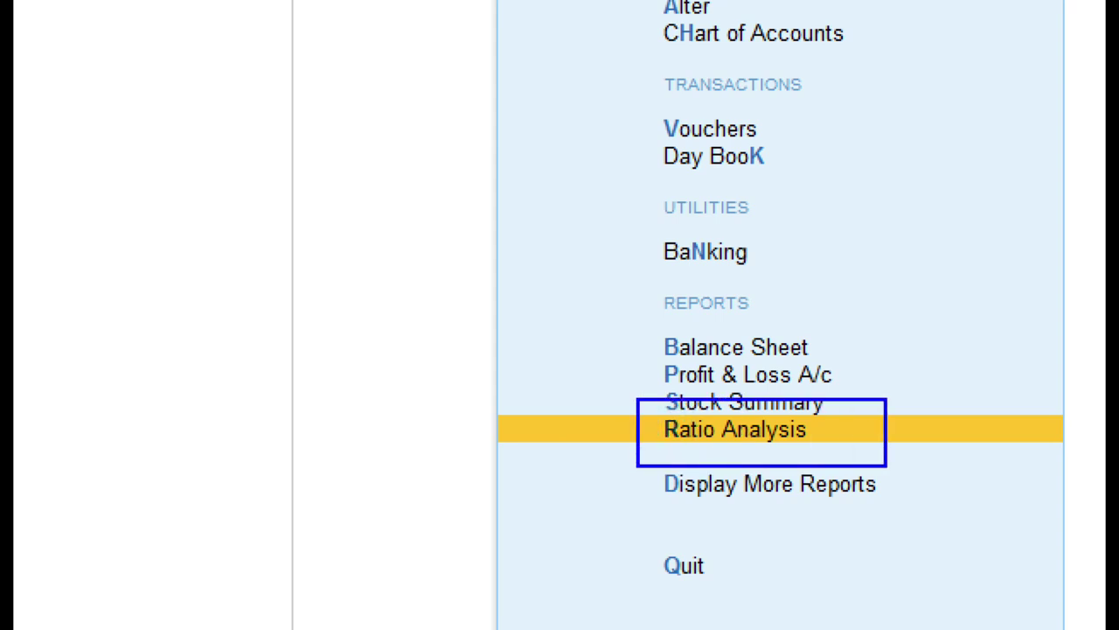
key(Return)
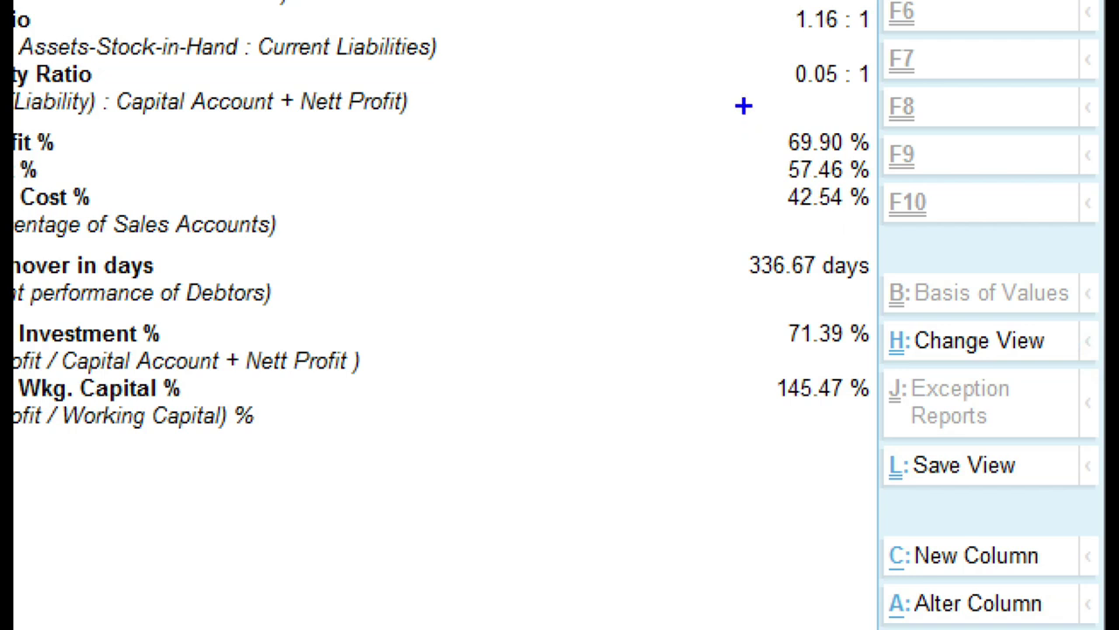
drag(743, 105, 888, 252)
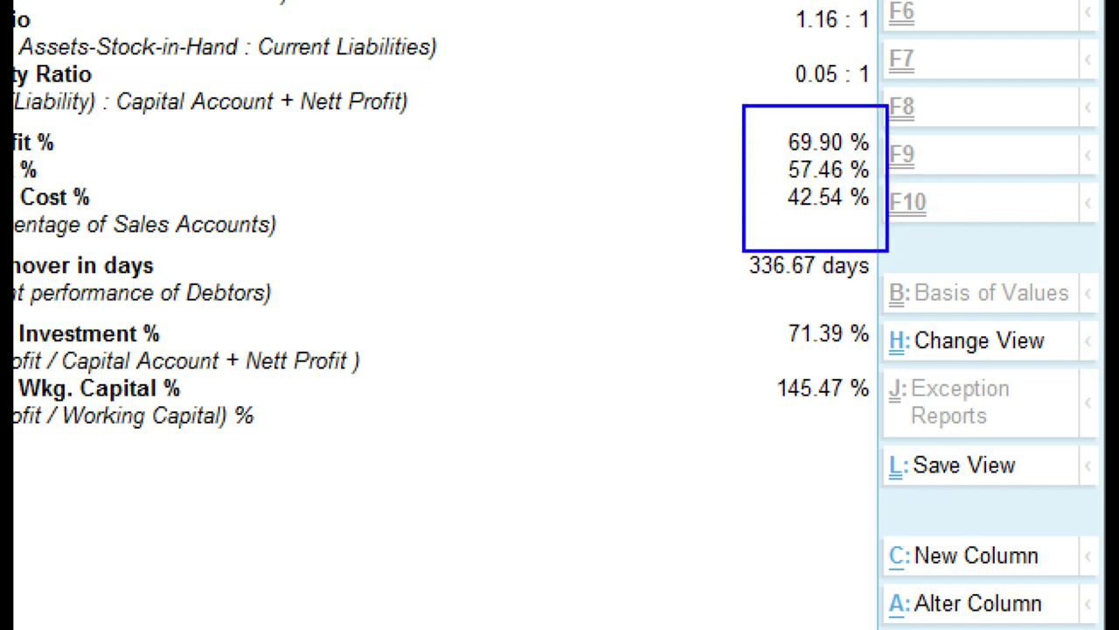
key(Escape)
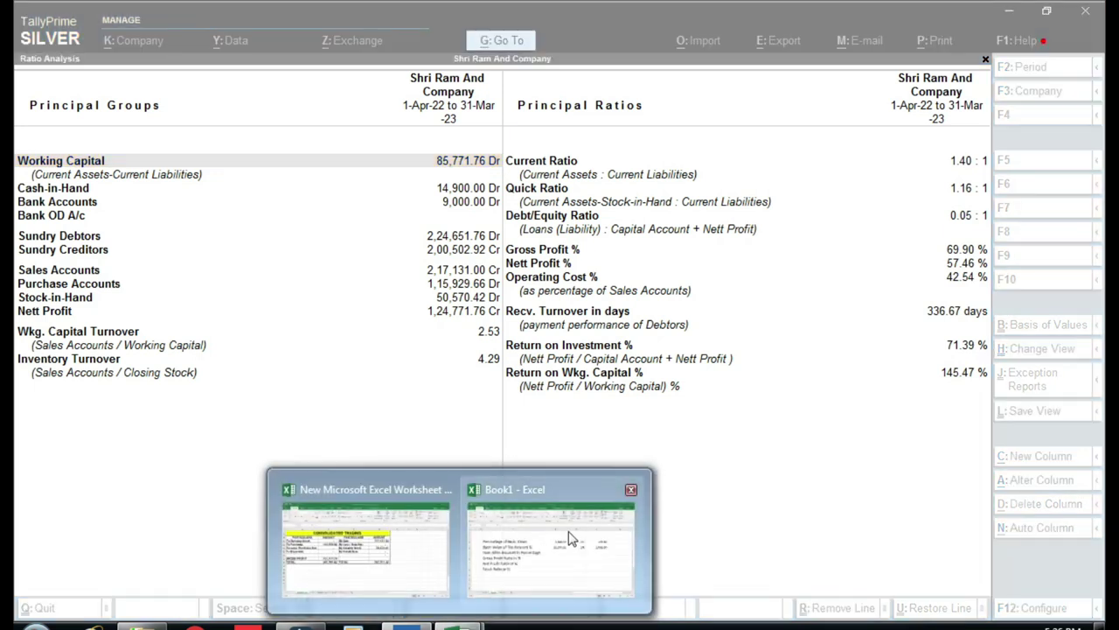
mouse_move(461, 623)
click(569, 533)
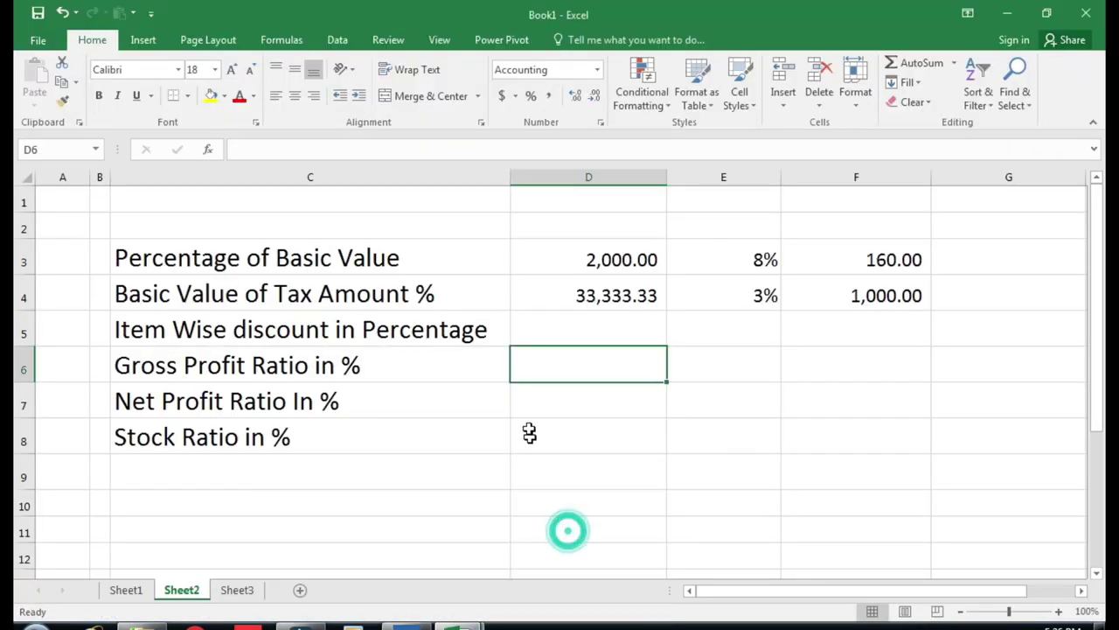
- Select Book1's 2,000.00 value and tax heading, then bring up the CONSOLIDATED TRADING workbook
click(541, 266)
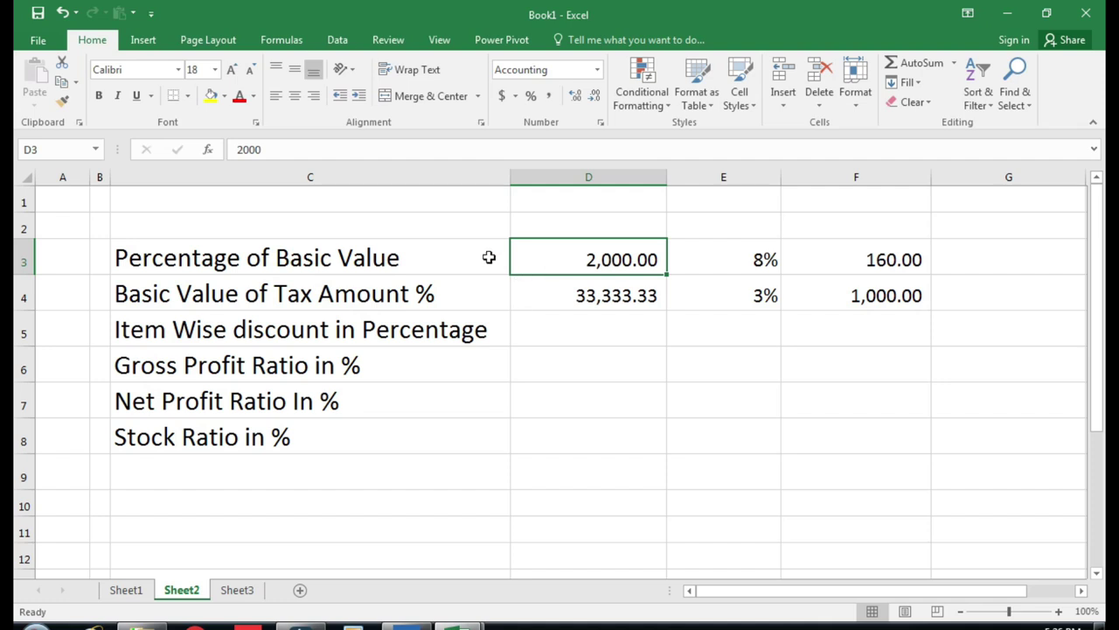
click(294, 285)
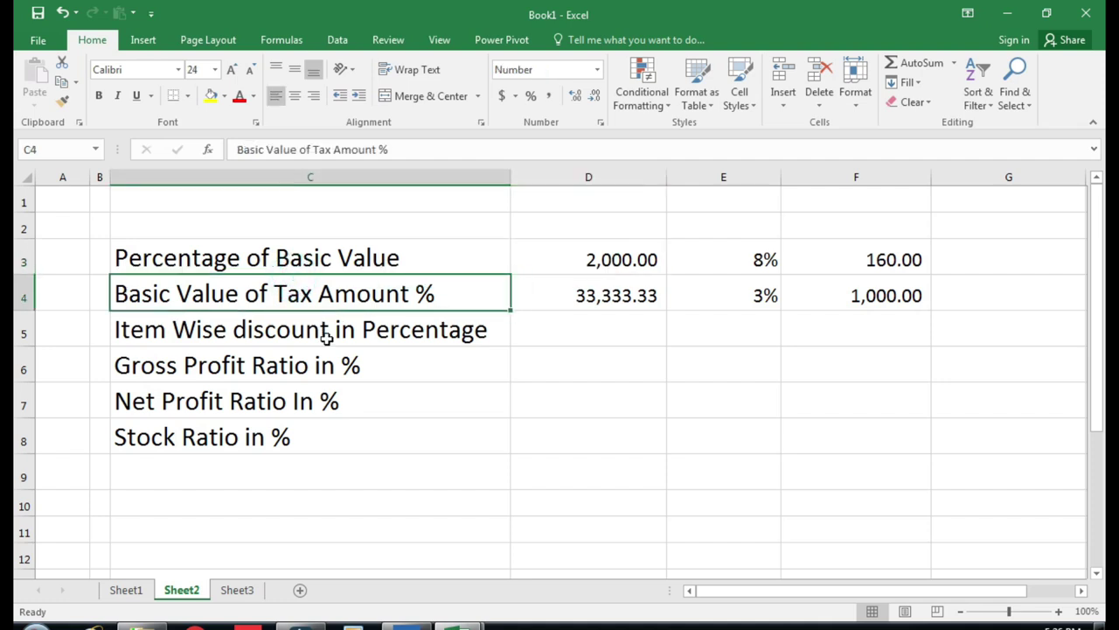
click(459, 626)
click(330, 572)
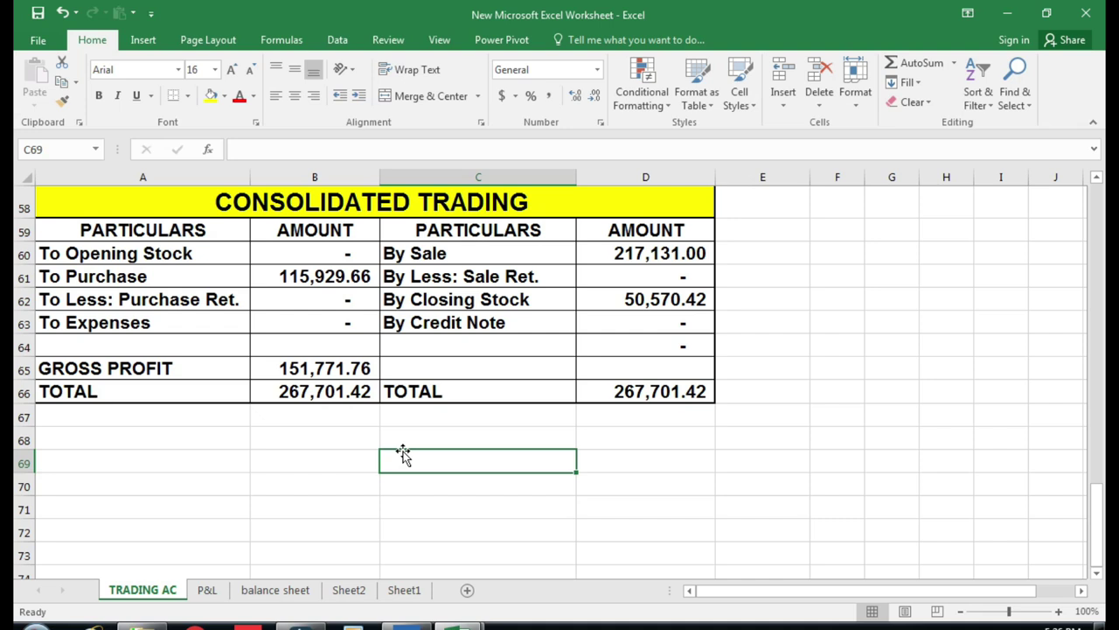
- Return to Book1, look over the worked figures and select the Item Wise discount in Percentage heading
click(459, 626)
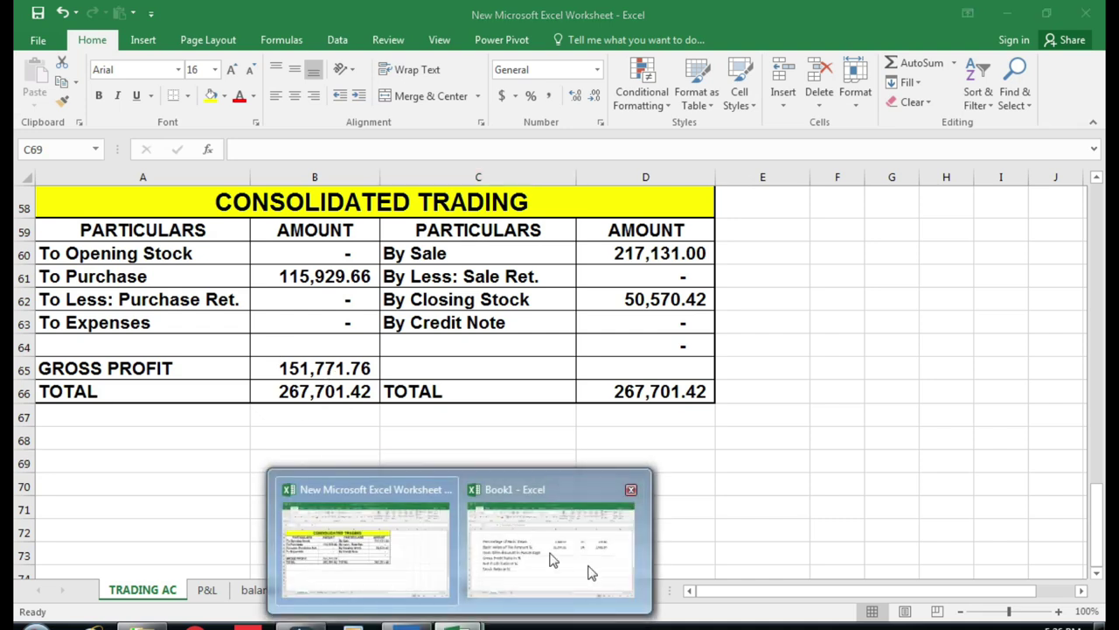
click(590, 570)
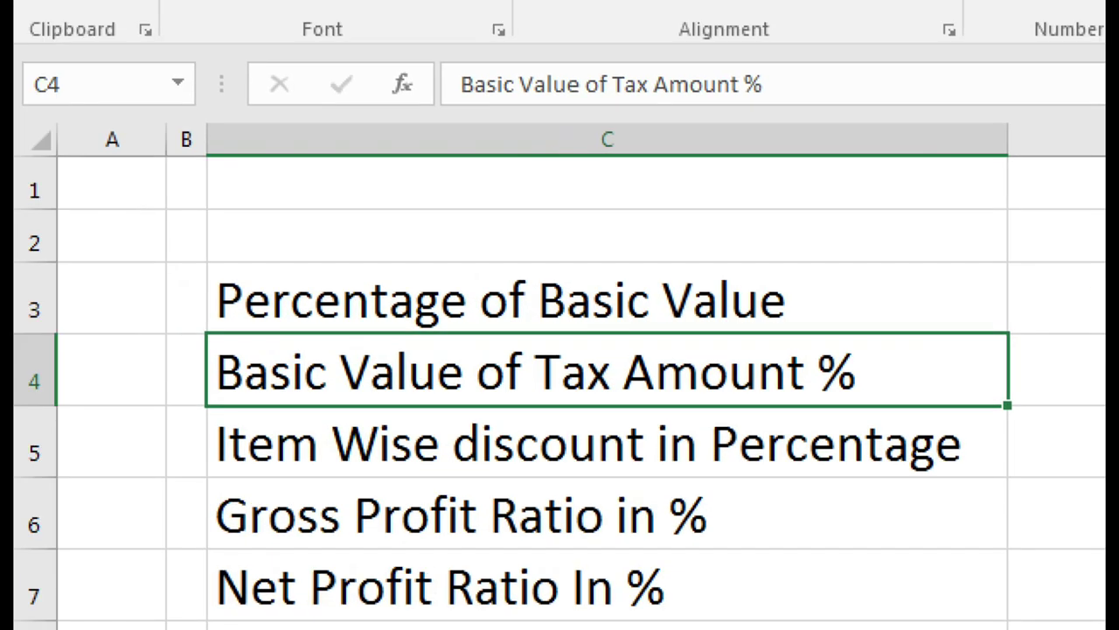
mouse_move(535, 264)
mouse_down()
mouse_move(544, 312)
mouse_move(804, 330)
mouse_up()
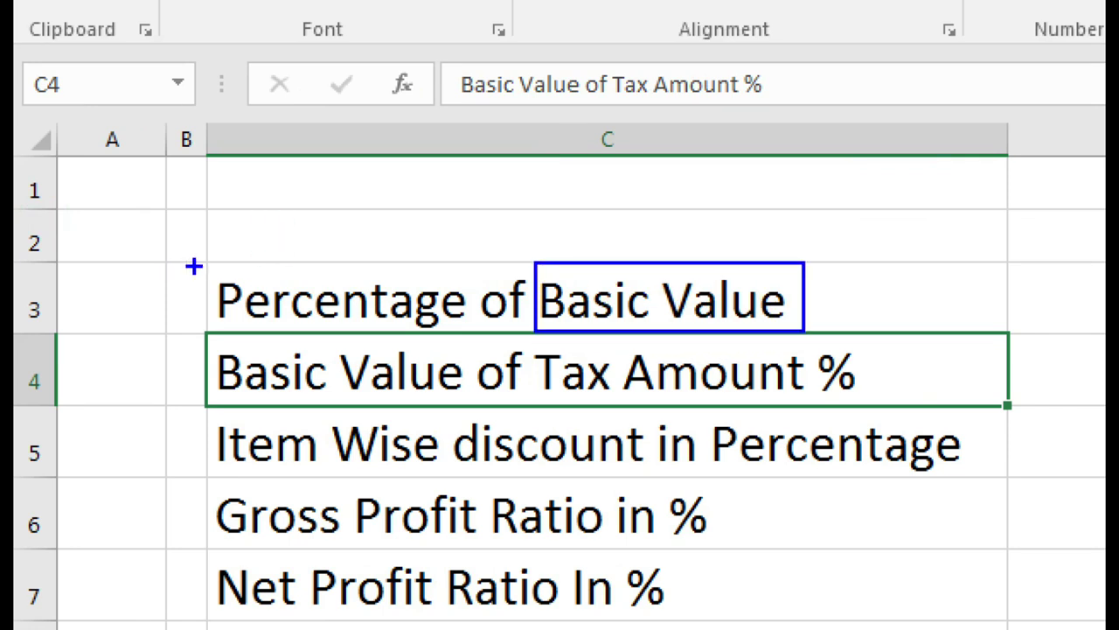
drag(193, 253, 473, 333)
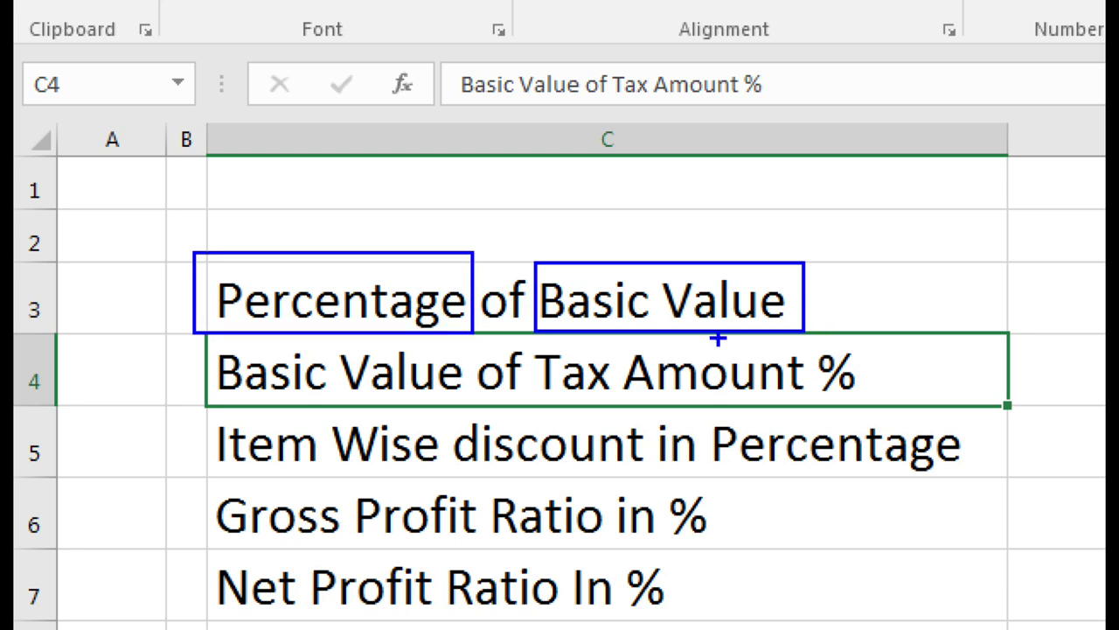
mouse_move(531, 333)
mouse_down()
mouse_move(941, 399)
mouse_move(930, 407)
mouse_up()
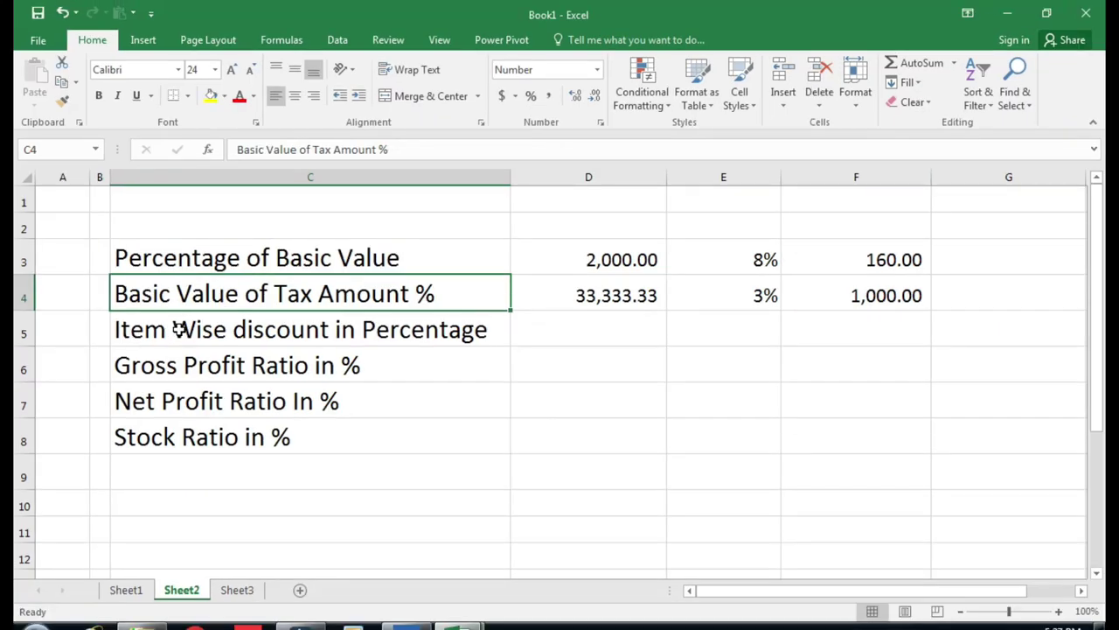
click(179, 328)
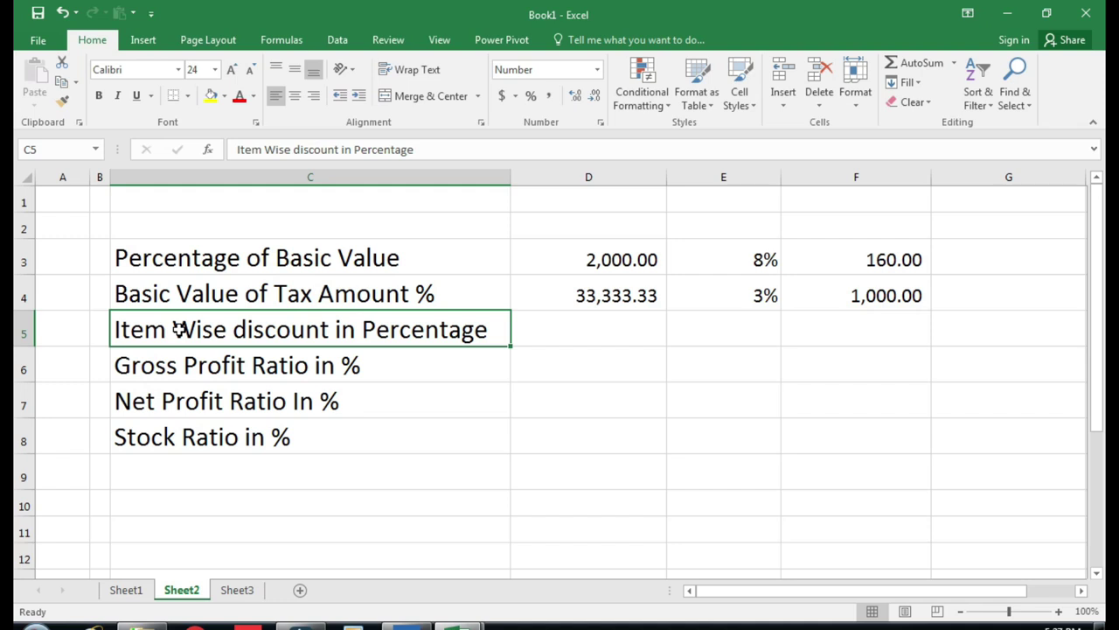
- View Sheet3's item discount table (3.60 discount, 116.40 basic amount), then go back to Sheet2
click(237, 589)
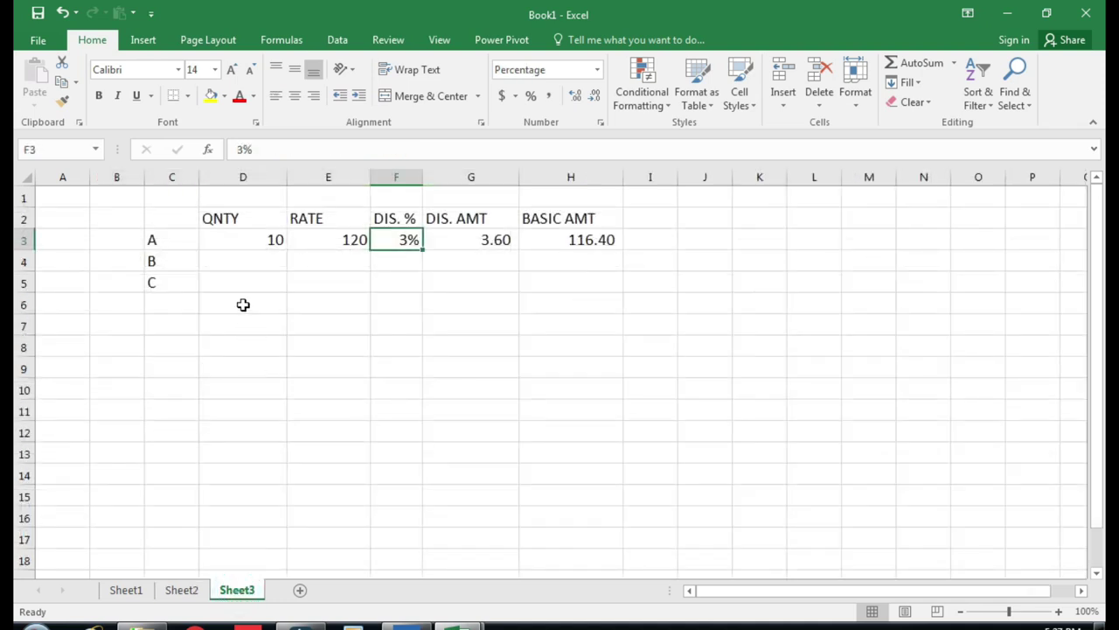
click(243, 304)
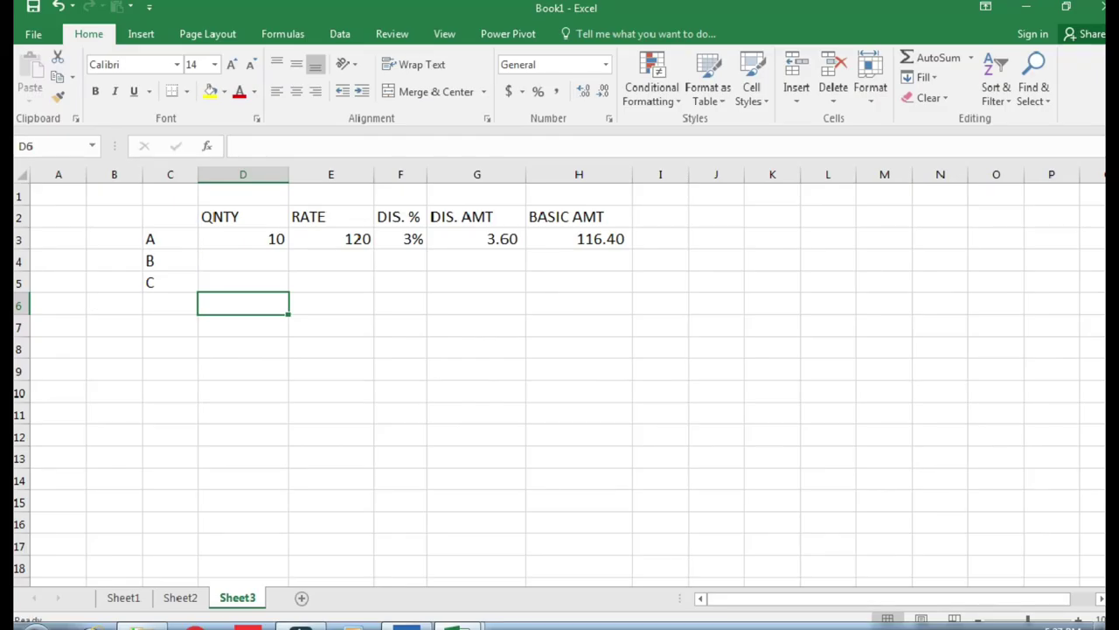
click(182, 589)
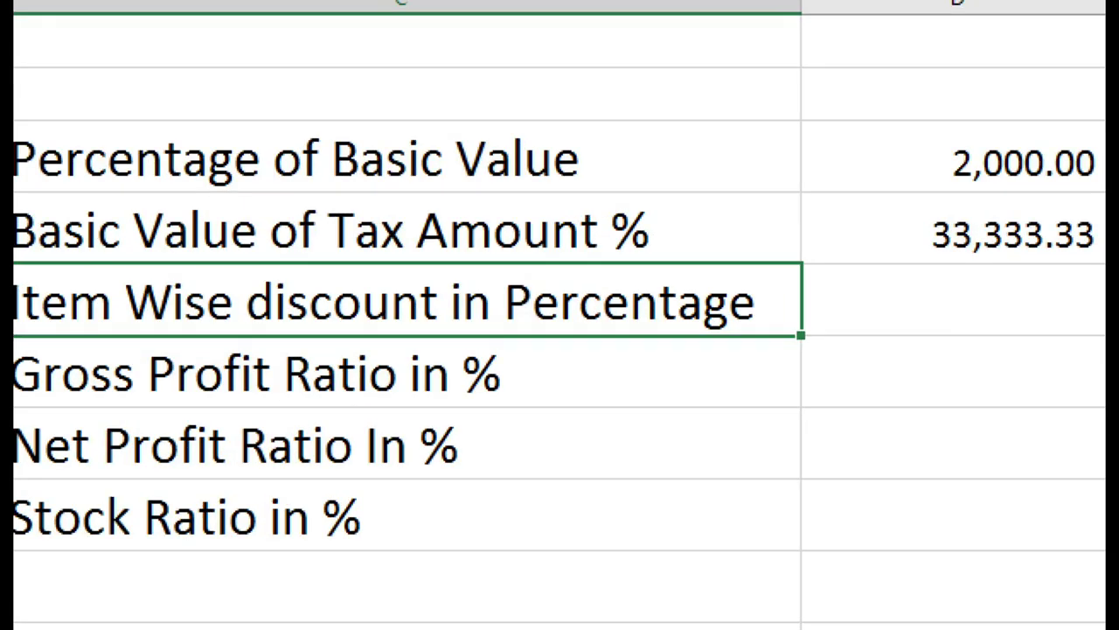
drag(737, 354, 862, 288)
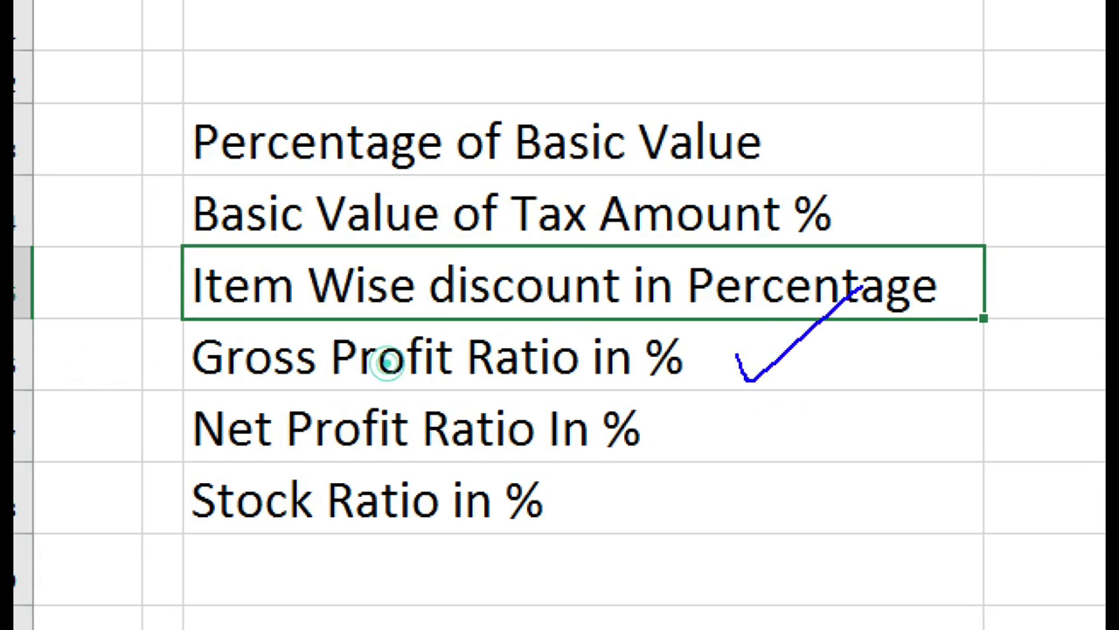
mouse_move(684, 414)
mouse_down()
mouse_move(686, 422)
mouse_move(844, 363)
mouse_up()
mouse_move(593, 505)
mouse_down()
mouse_move(705, 497)
mouse_move(829, 445)
mouse_up()
key(Escape)
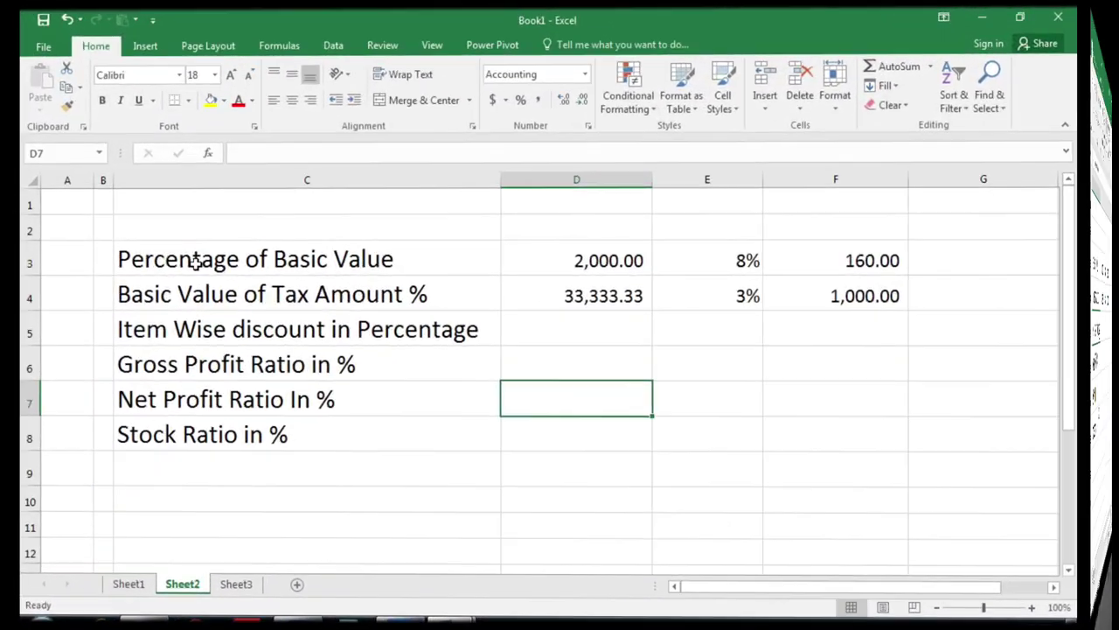
- Delete the worked figures in D3:F8 on Sheet2 and select D3 for a fresh value
click(192, 258)
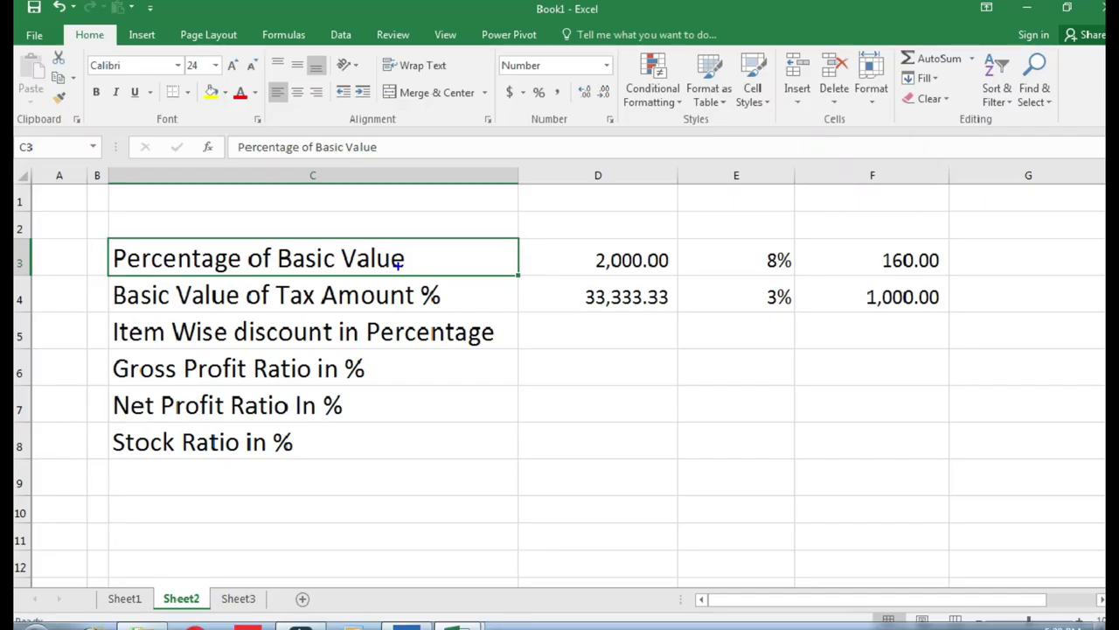
click(744, 359)
mouse_move(616, 249)
mouse_down()
mouse_move(616, 293)
mouse_move(877, 318)
mouse_move(865, 445)
mouse_up()
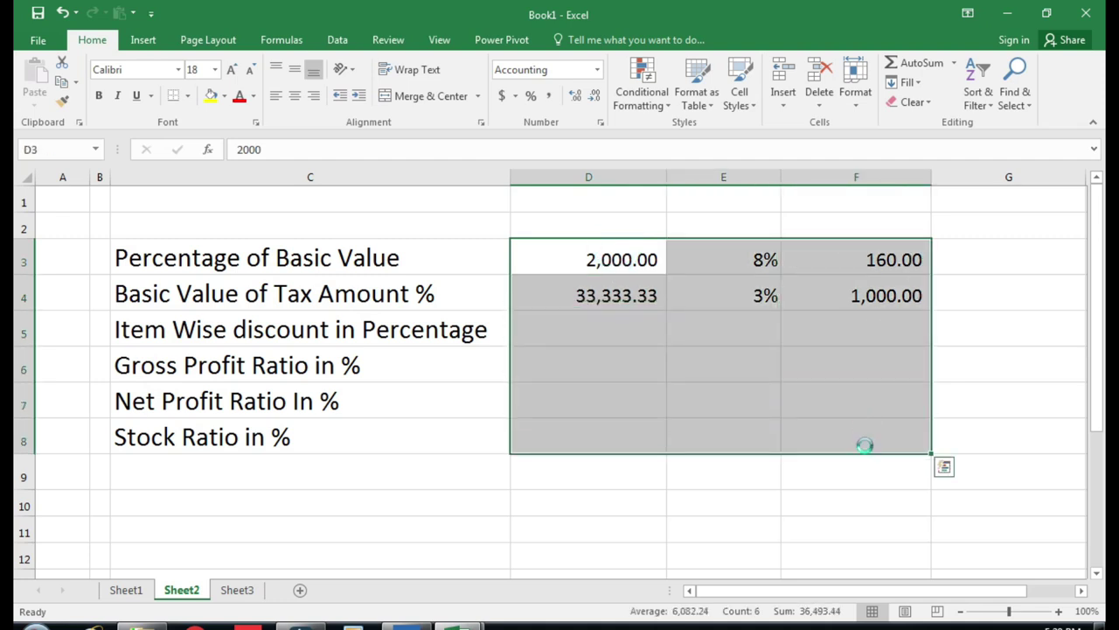
key(Delete)
click(610, 272)
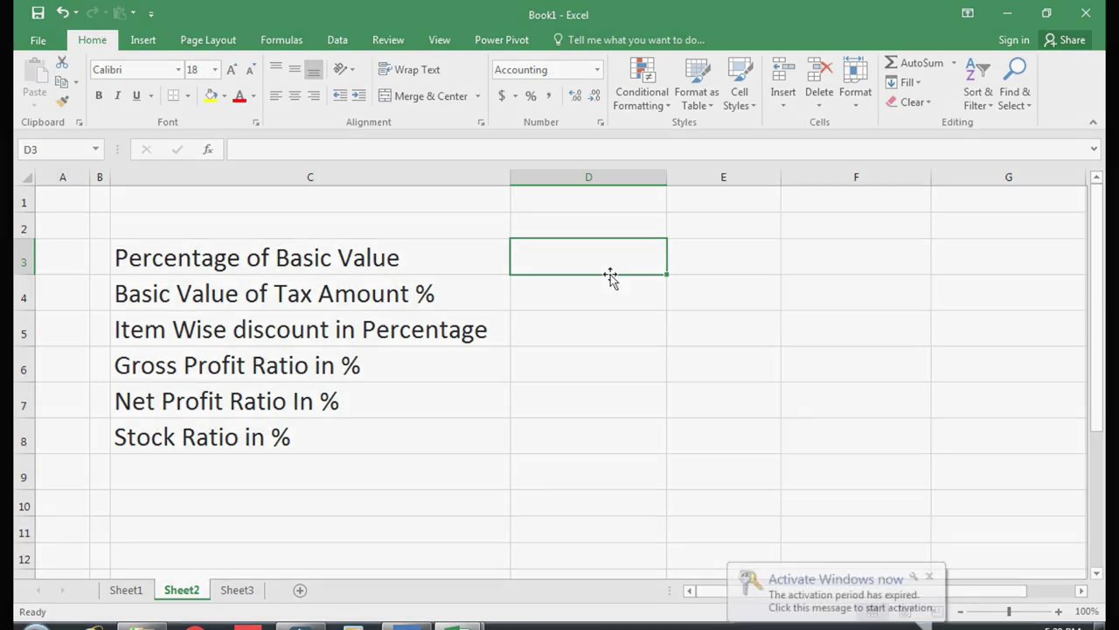
key(Left)
click(610, 274)
- Enter 5,000 as the basic value in D3 and 8% as the rate in E3
text(5000)
key(Return)
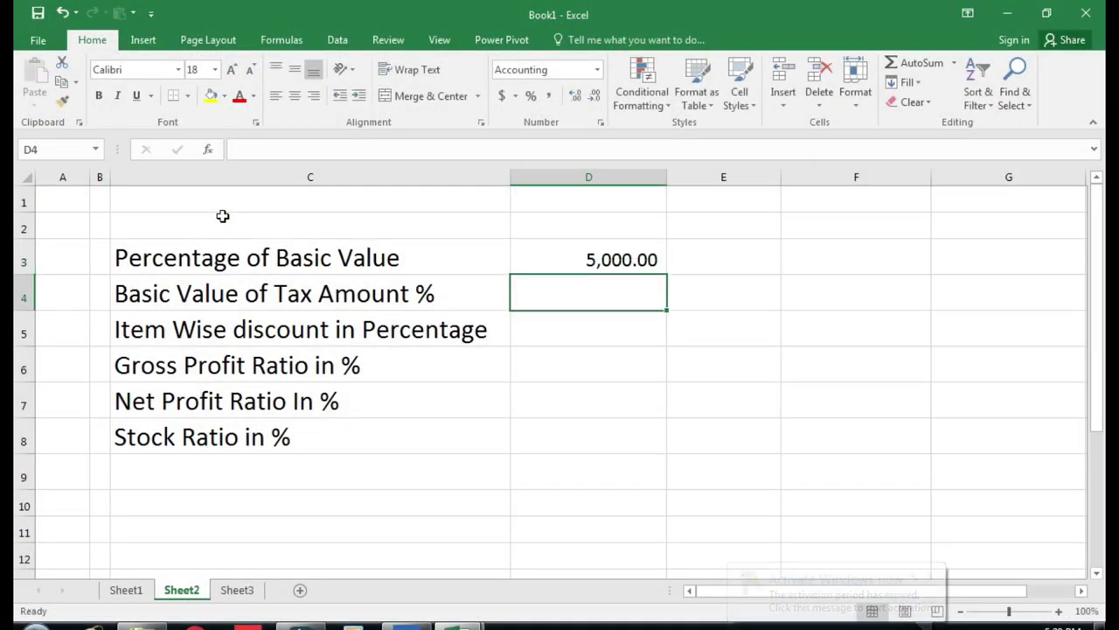
key(Up)
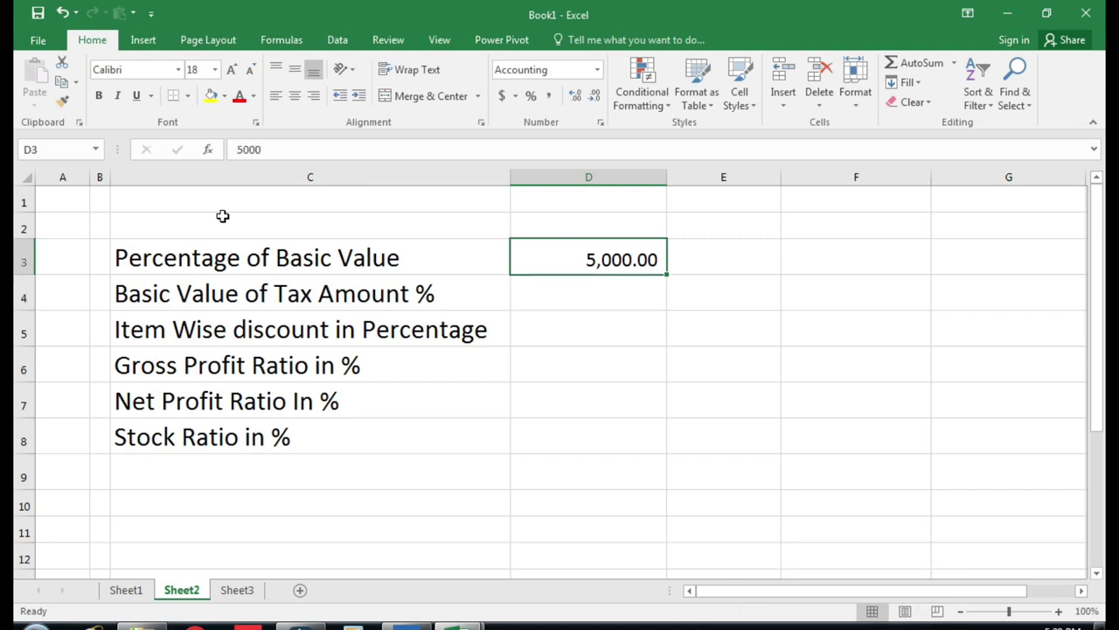
key(Right)
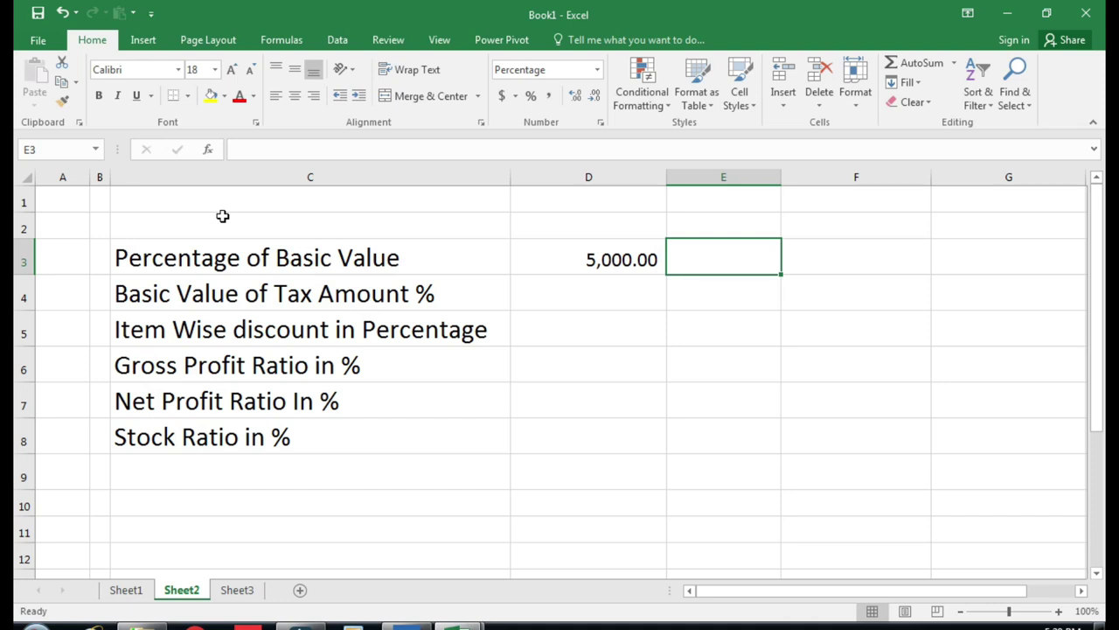
key(Right)
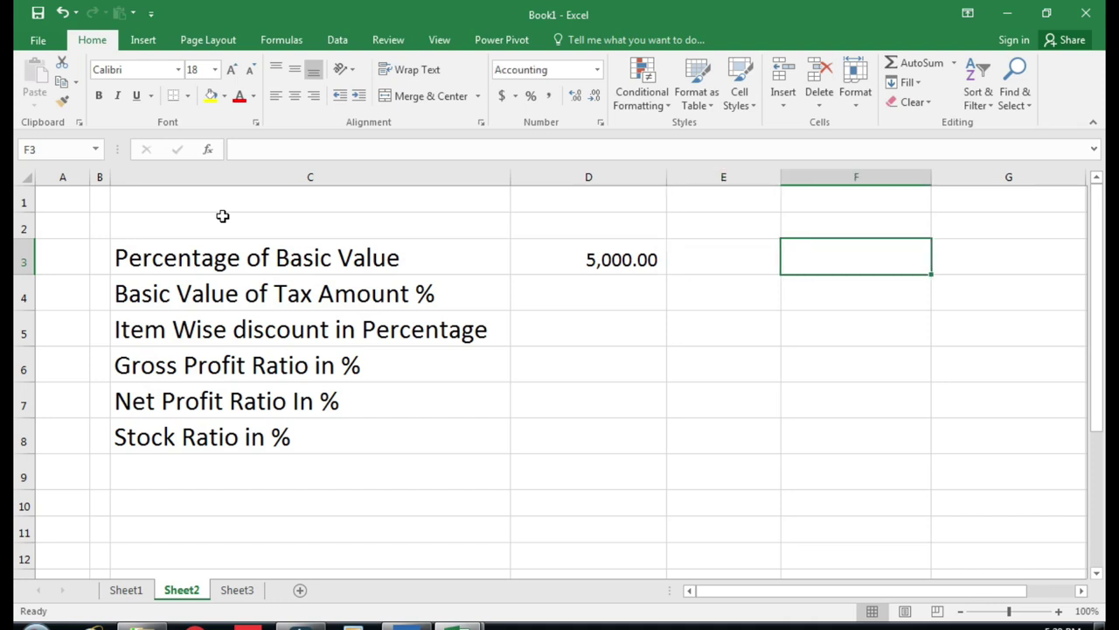
key(Left)
text(8)
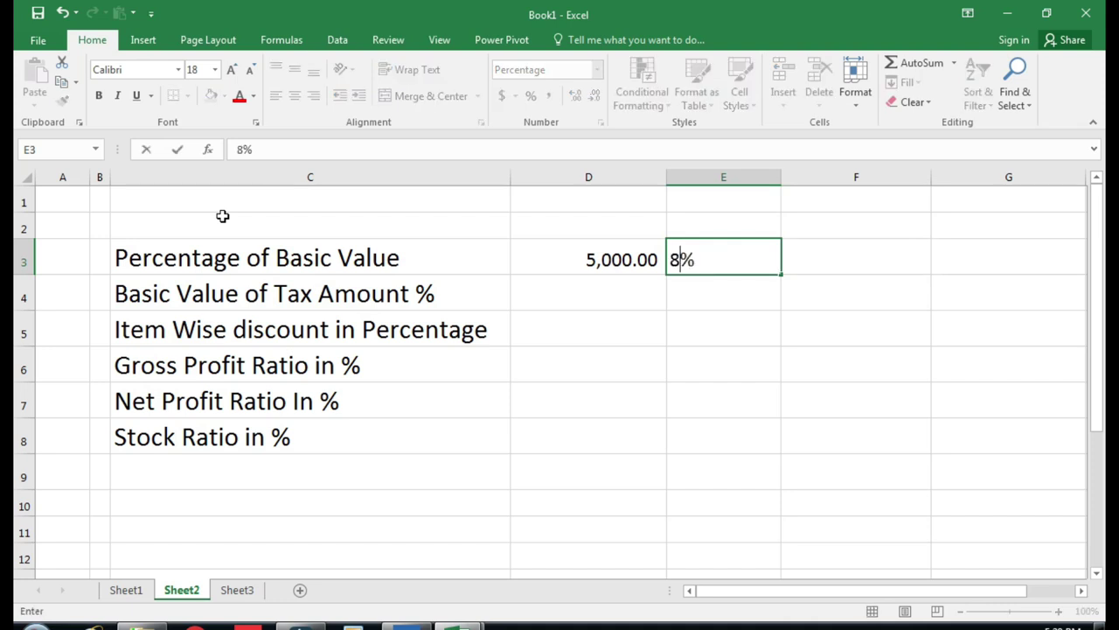
key(Return)
- Build the tax formula =D3*E3 in F3, returning 400.00
key(Up)
key(Right)
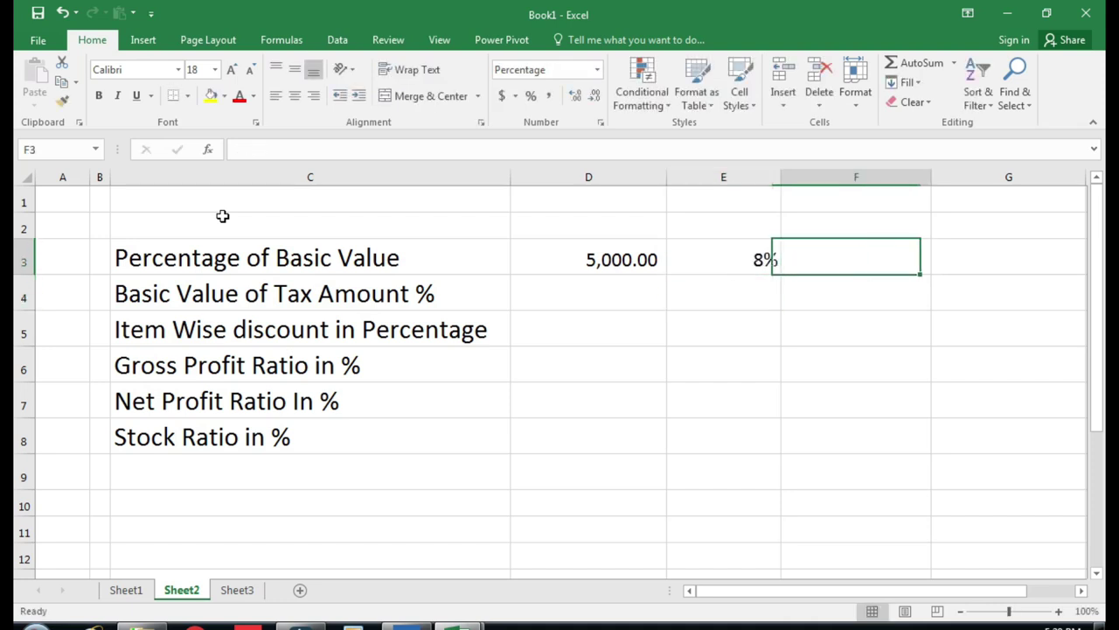
key(Left)
key(Right)
key(Left)
key(Left)
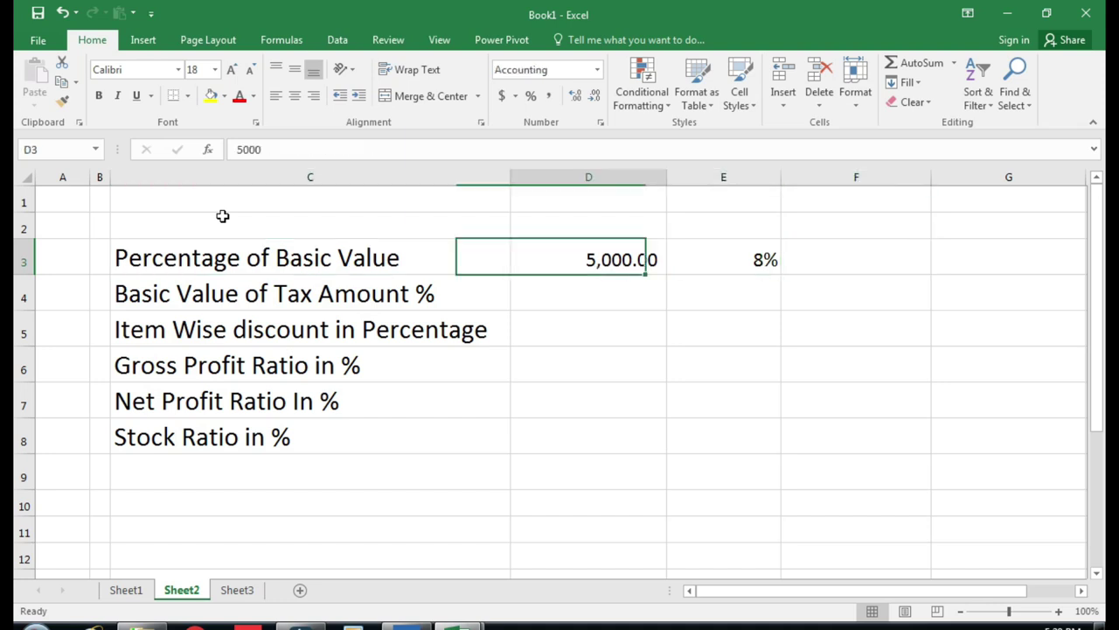
key(Right)
key(Right)
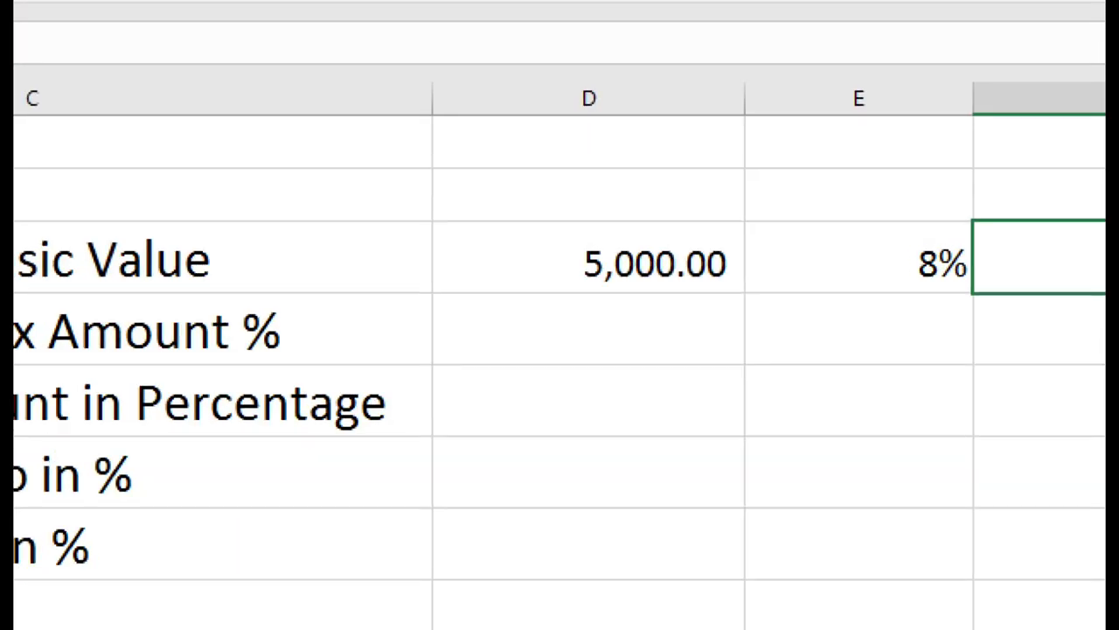
click(588, 256)
mouse_move(618, 226)
mouse_down()
mouse_move(862, 211)
mouse_move(877, 232)
mouse_up()
mouse_move(841, 143)
mouse_down()
mouse_move(806, 181)
mouse_move(877, 220)
mouse_up()
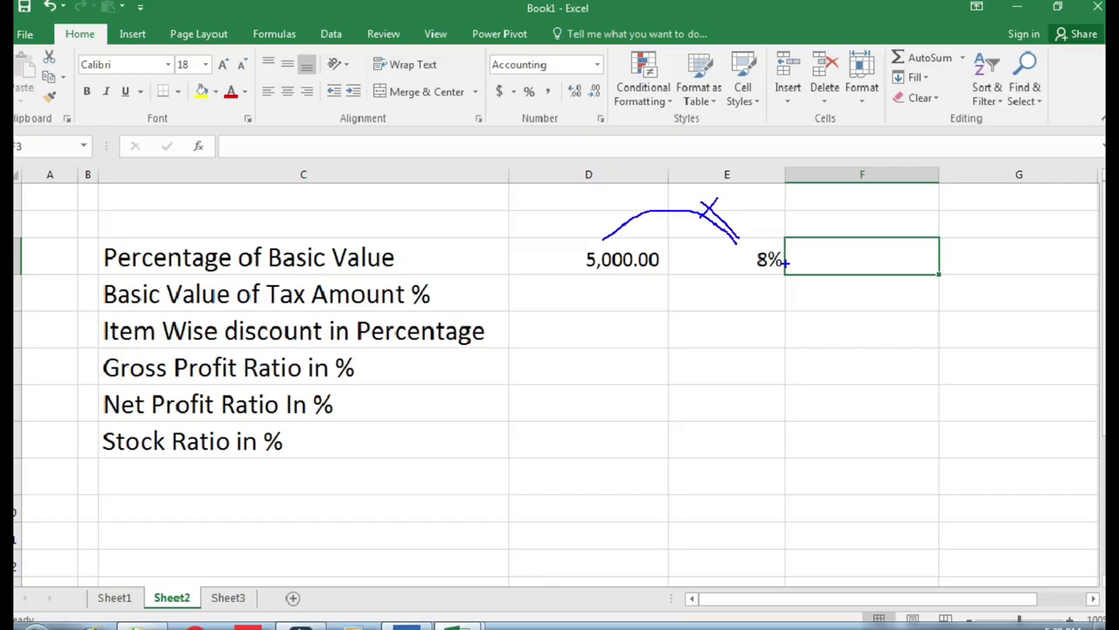
text(=)
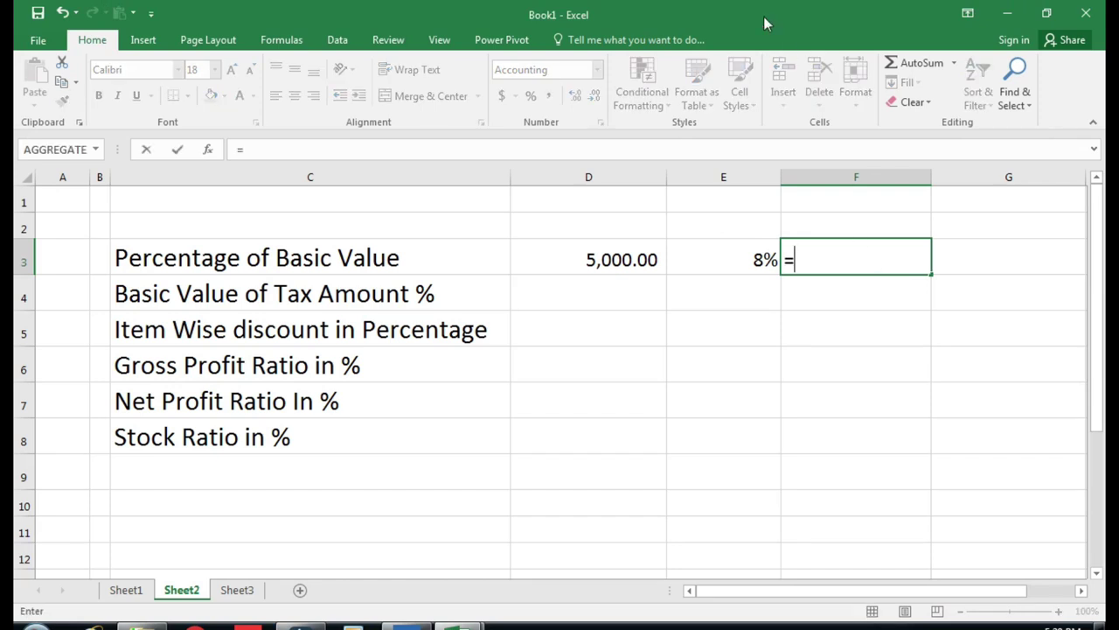
click(581, 257)
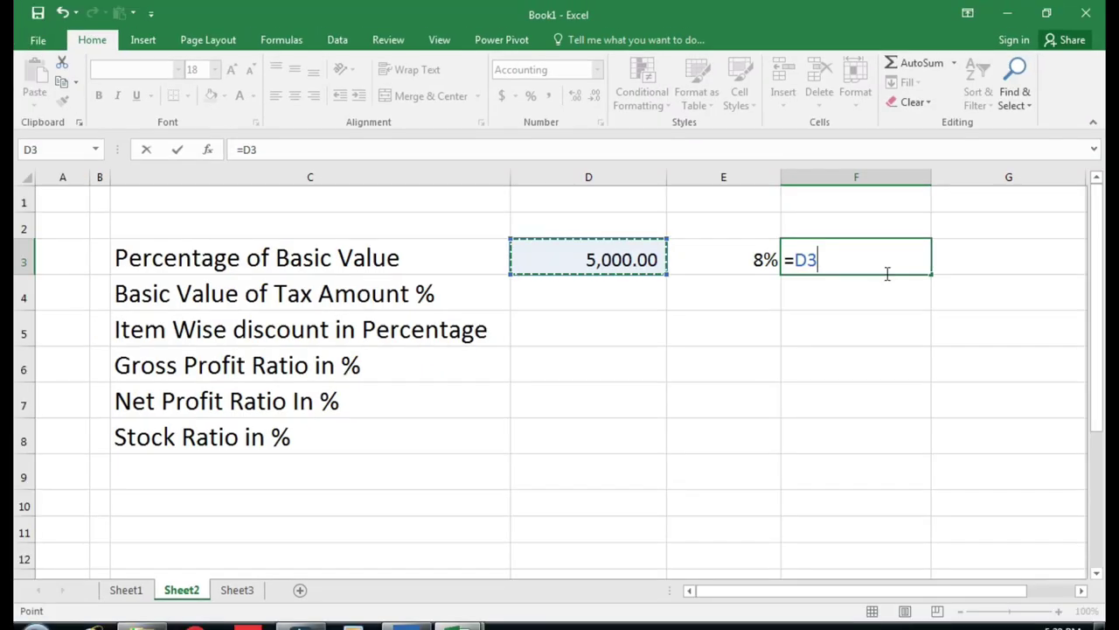
text(*)
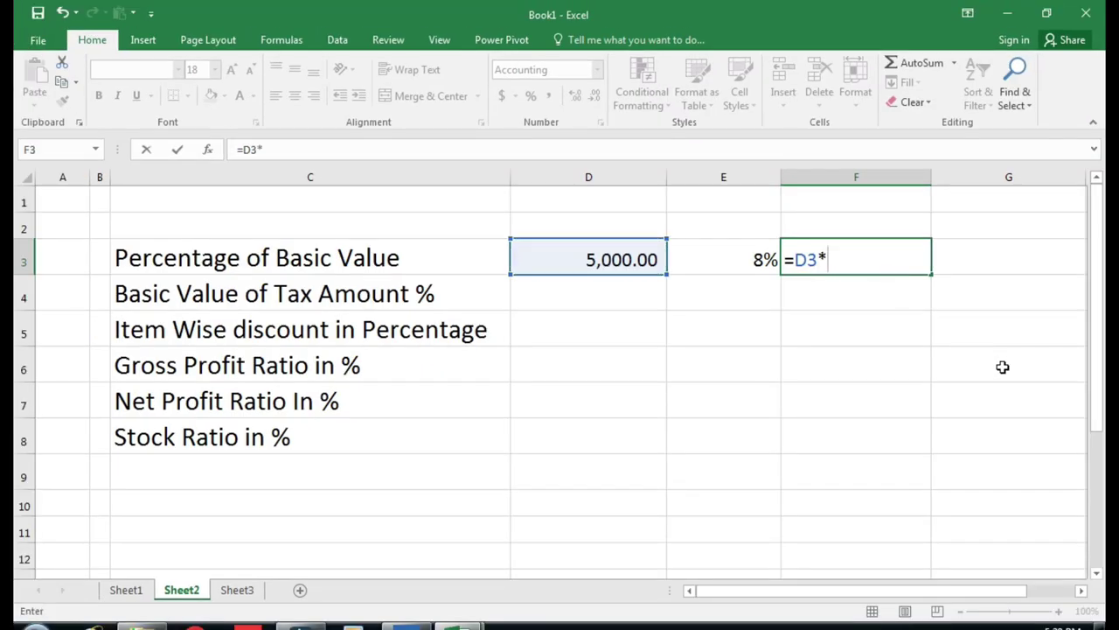
click(739, 252)
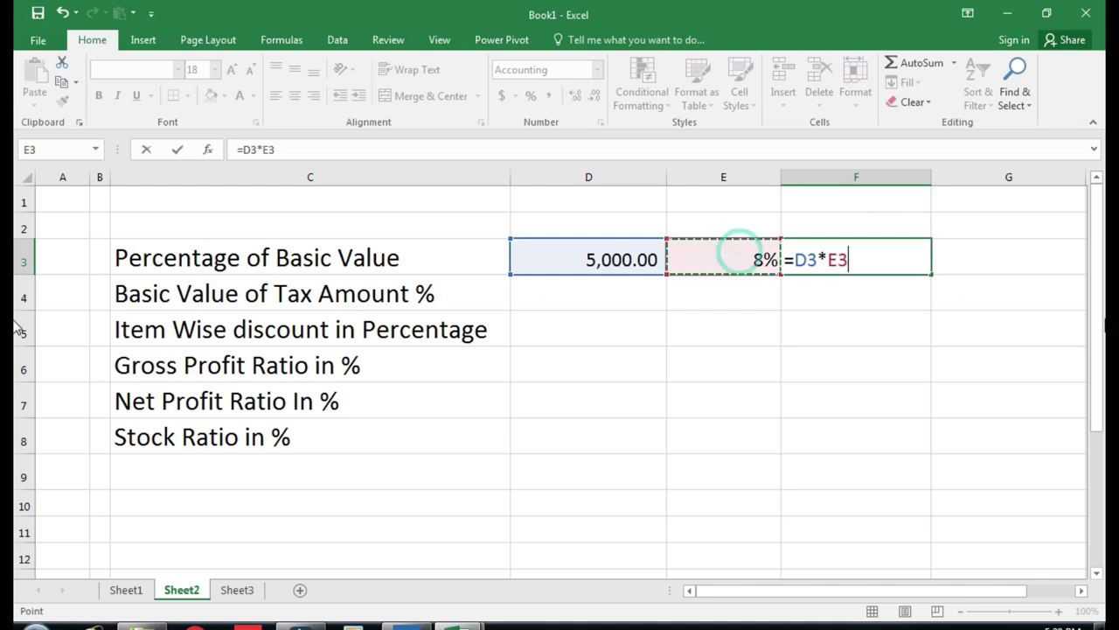
key(Return)
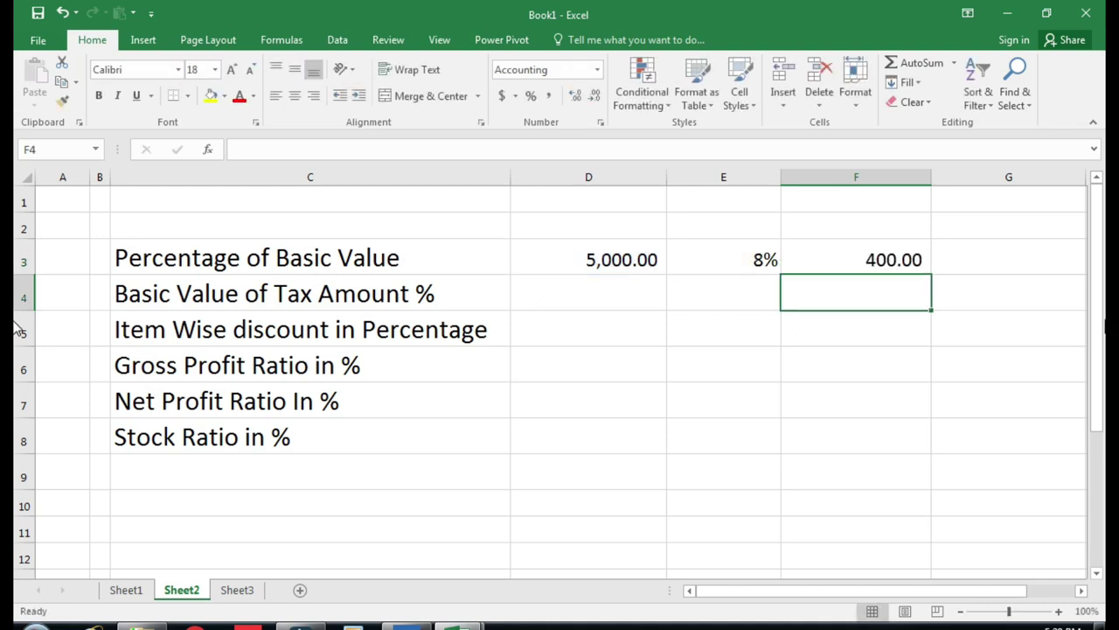
key(Up)
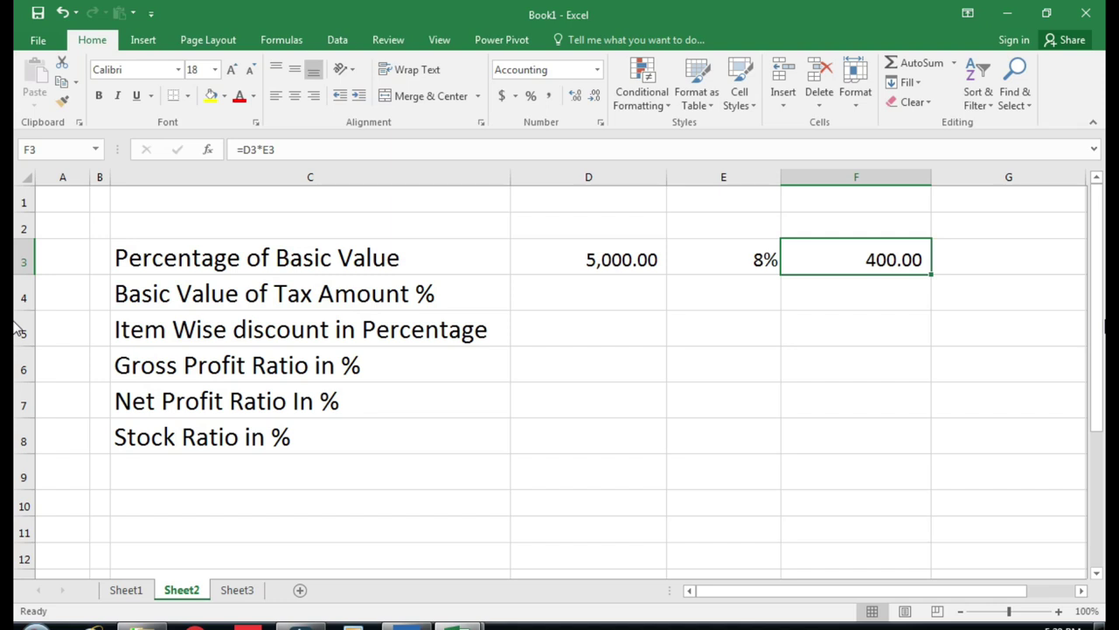
key(Left)
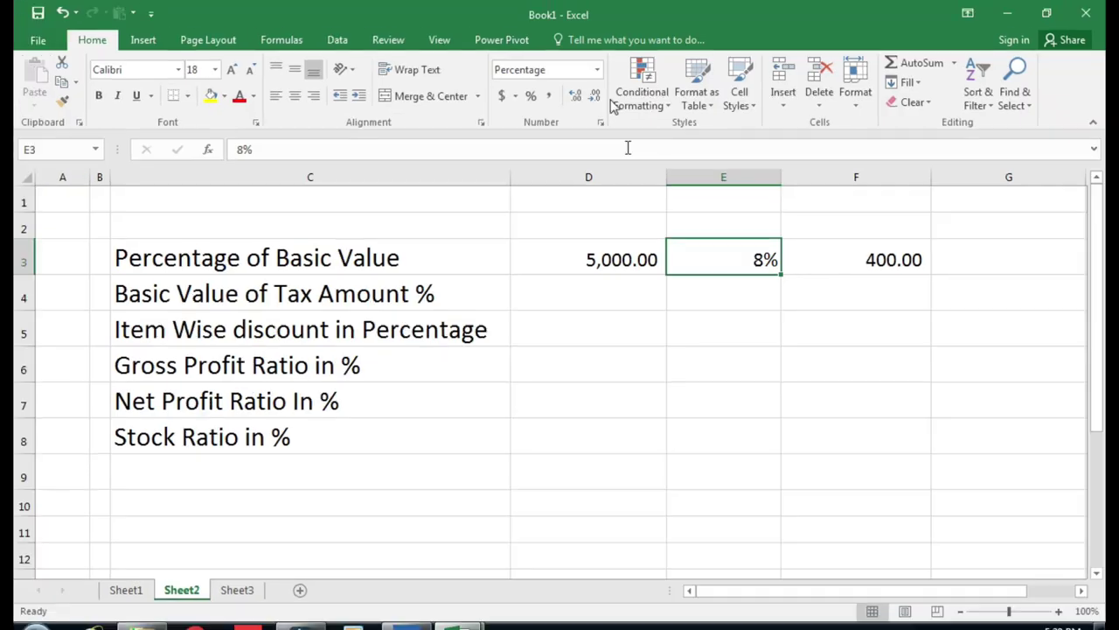
- Switch E3 to General format holding a plain 8, then begin a new formula in F3
click(598, 69)
click(583, 103)
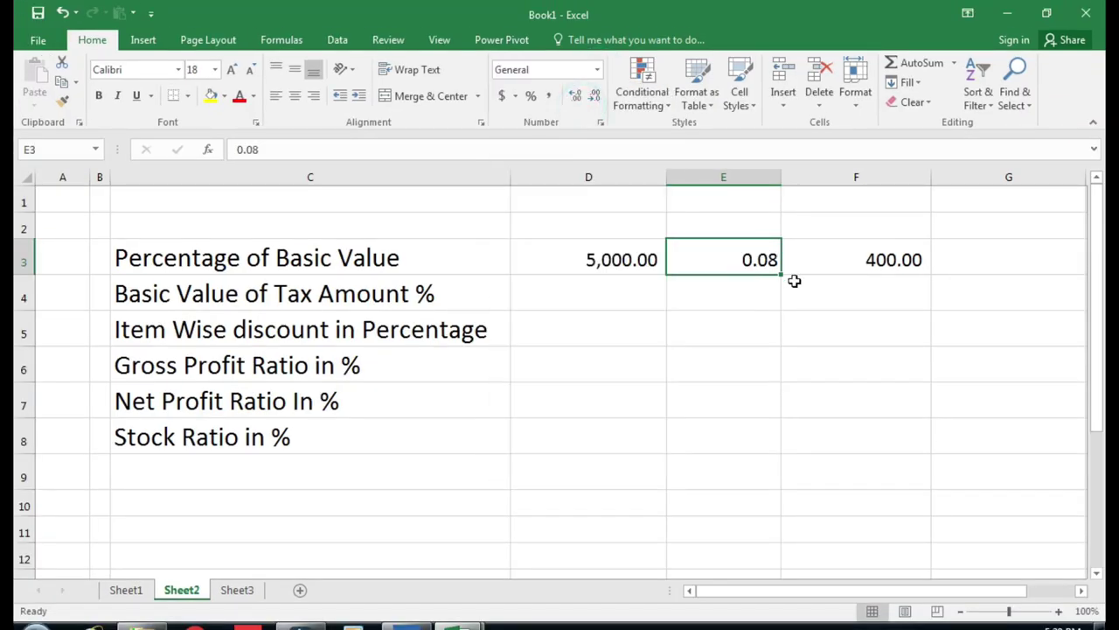
text(8)
key(Return)
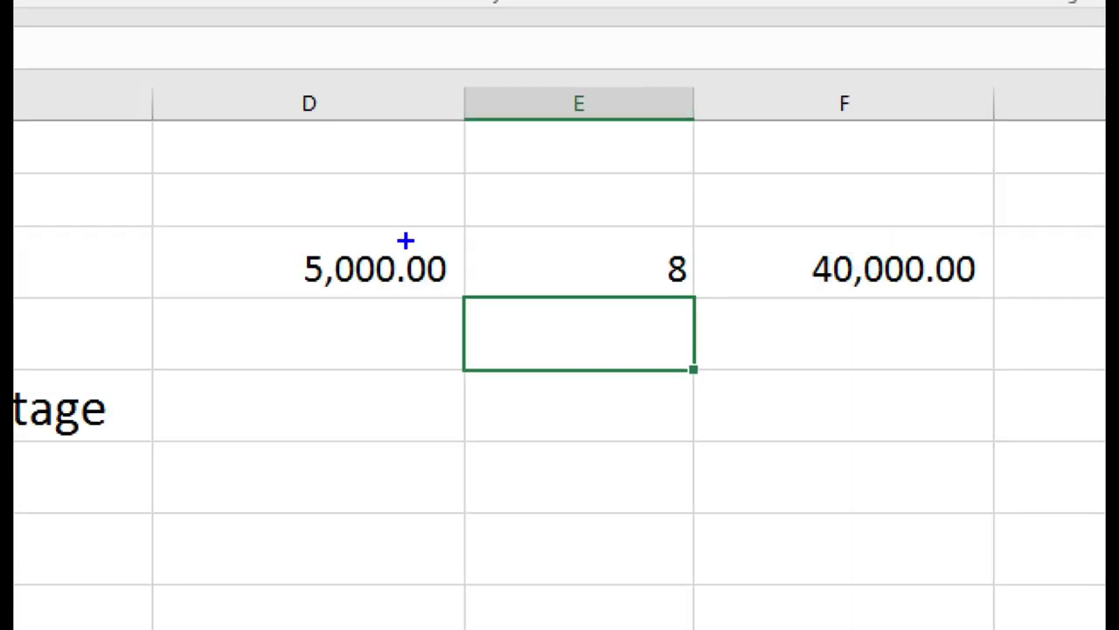
mouse_move(772, 215)
mouse_down()
mouse_move(878, 299)
mouse_move(1000, 240)
mouse_move(787, 252)
mouse_up()
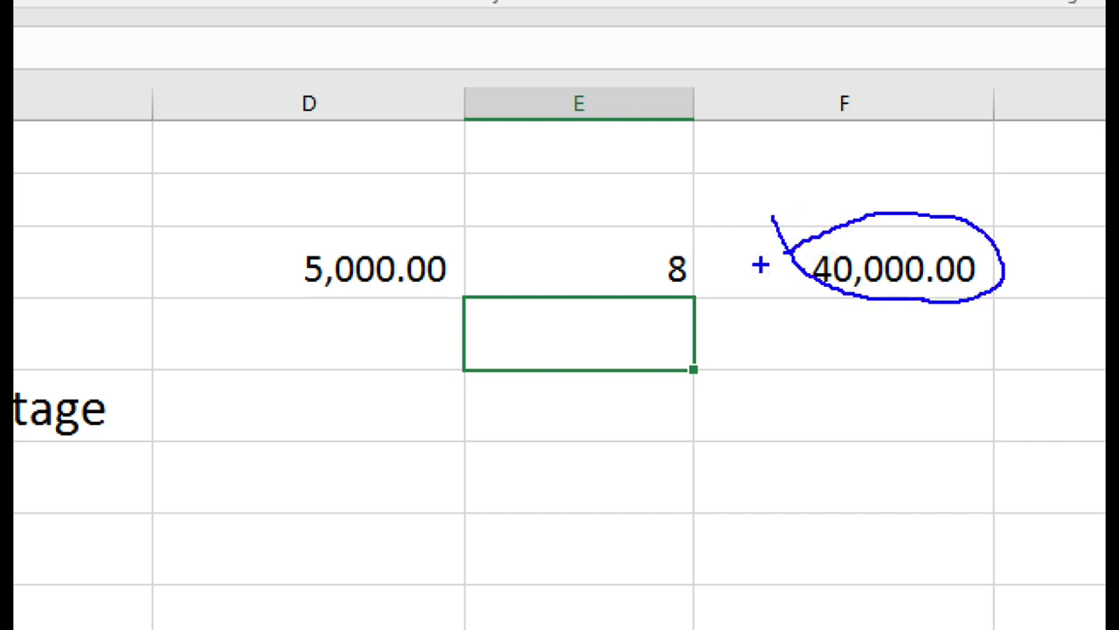
key(Escape)
click(752, 254)
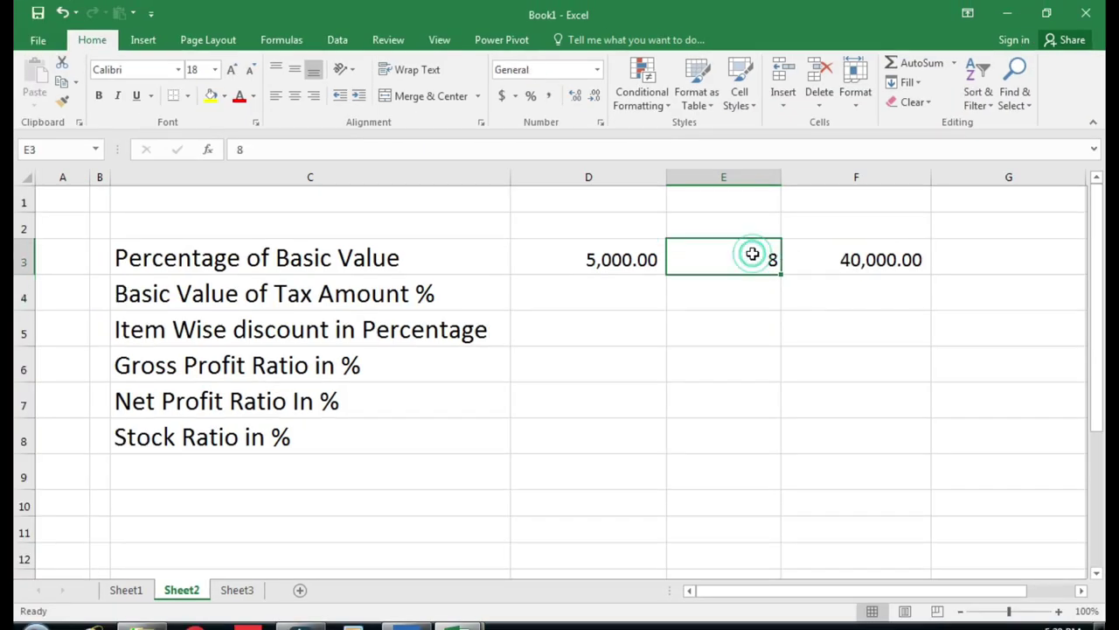
click(824, 255)
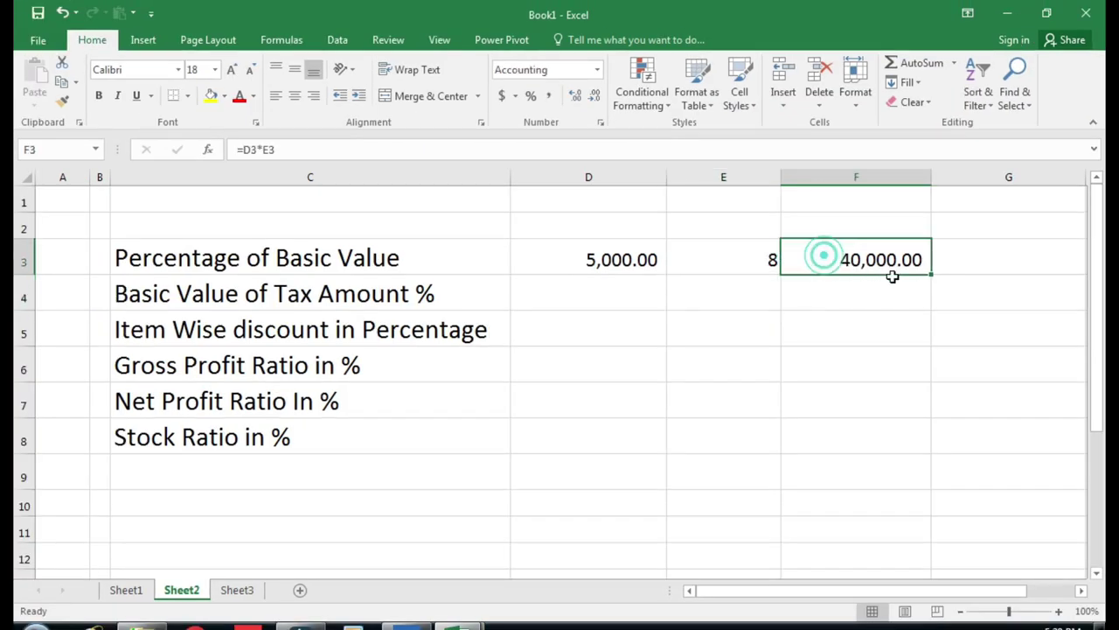
text(=)
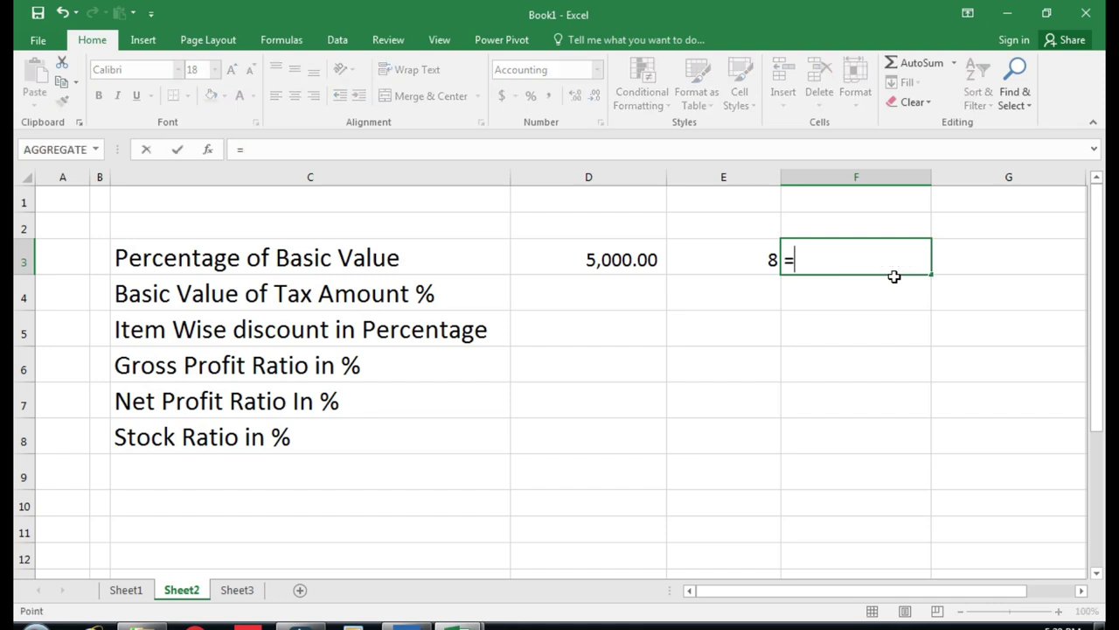
- Complete F3 as =D3*E3/100 so the tax on 5,000.00 returns 400.00
key(Left)
key(Left)
text(*)
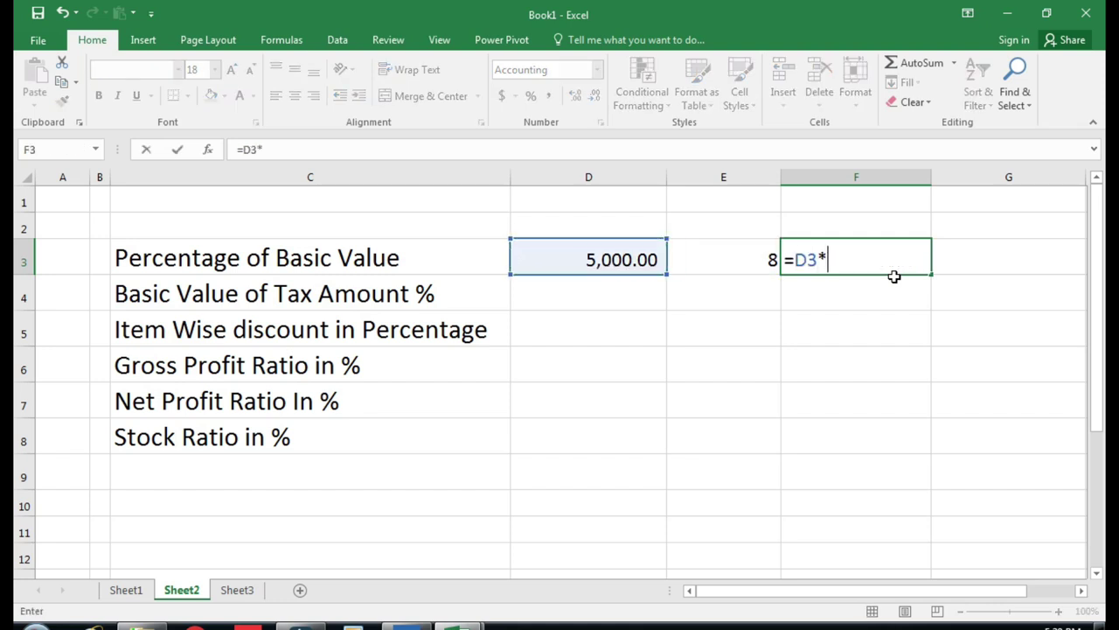
key(Left)
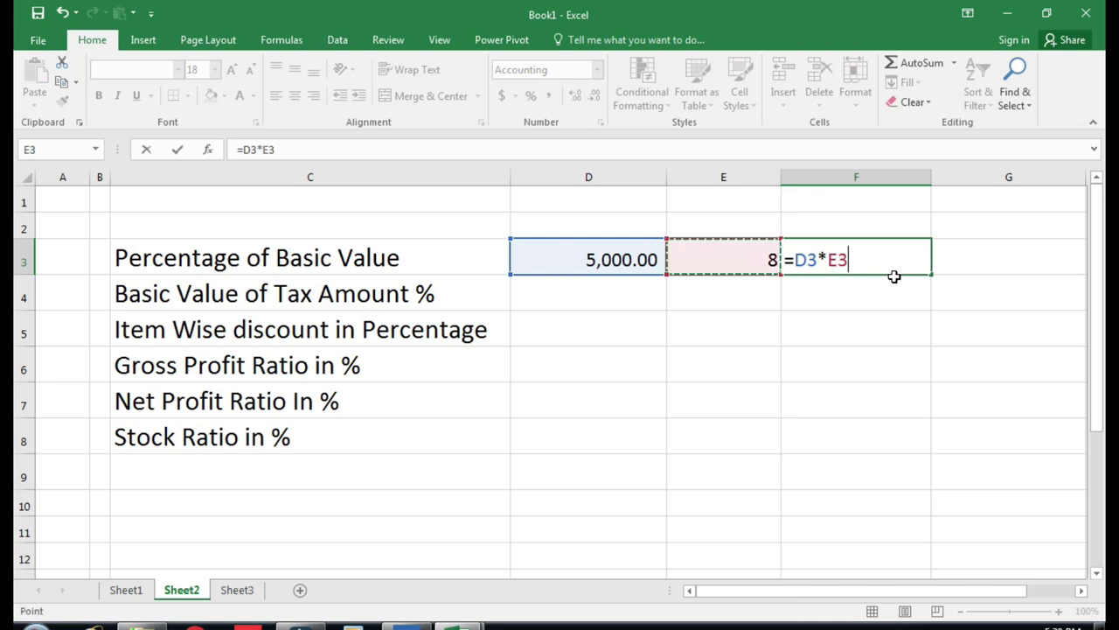
text(/100)
key(Return)
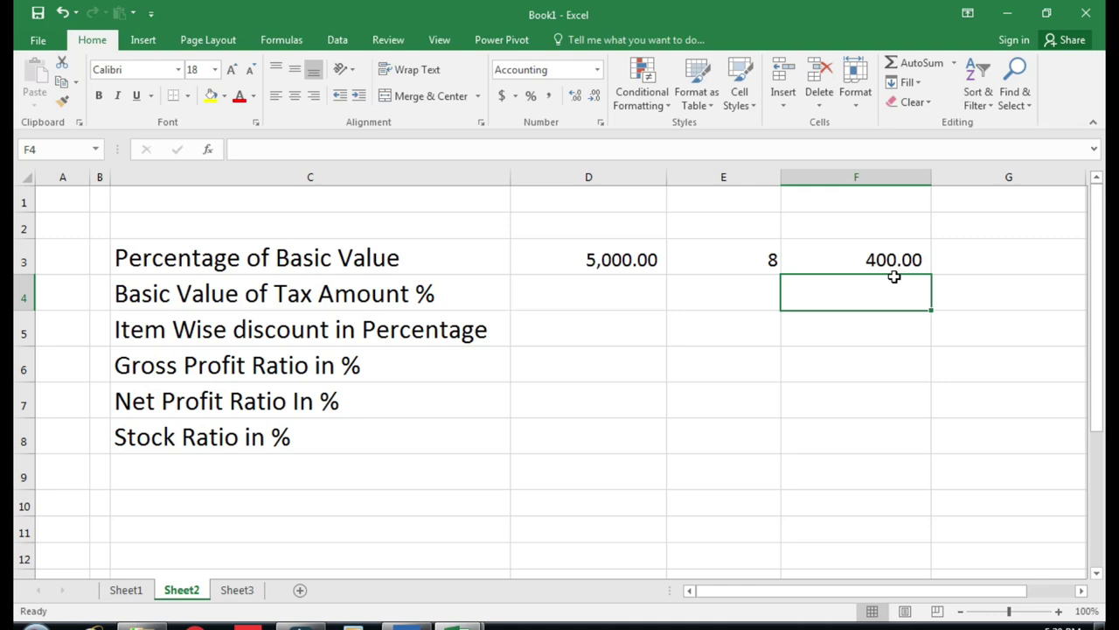
click(893, 272)
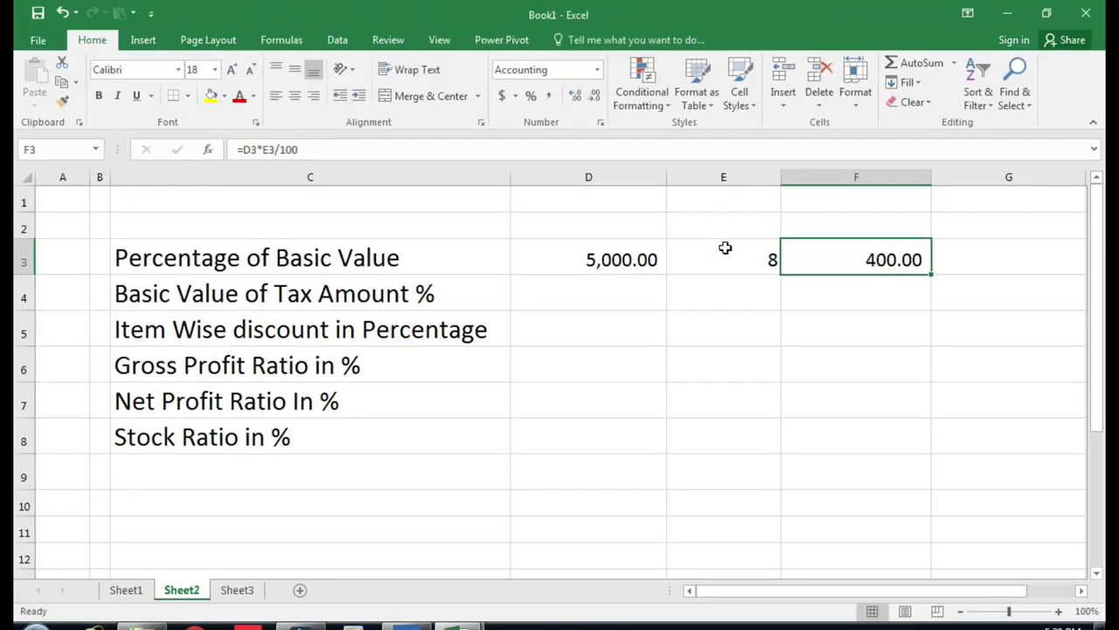
click(747, 258)
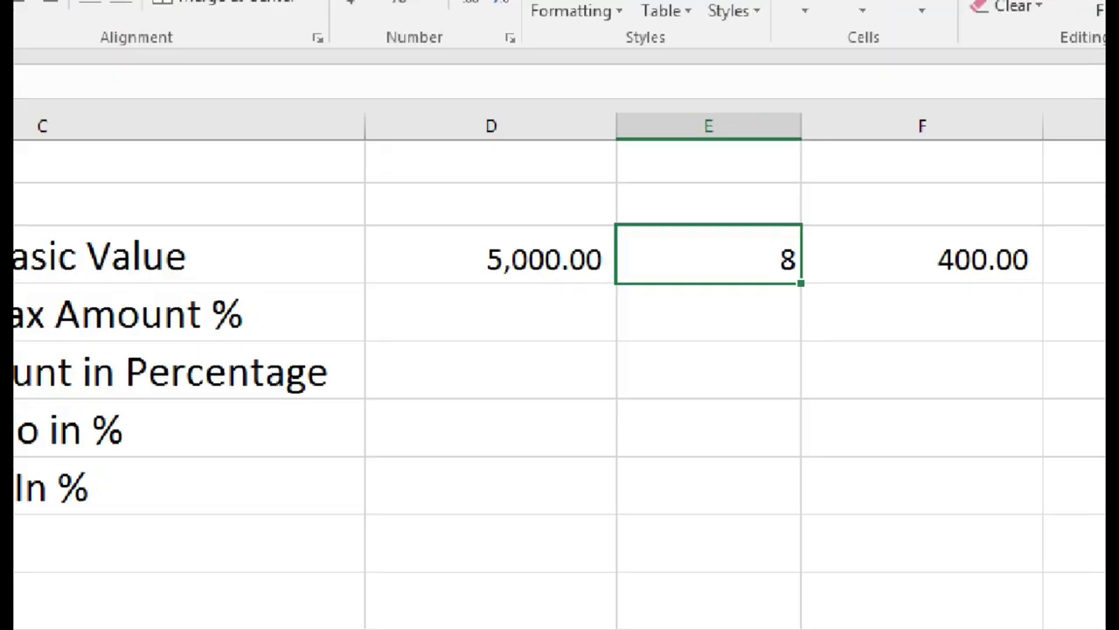
click(746, 259)
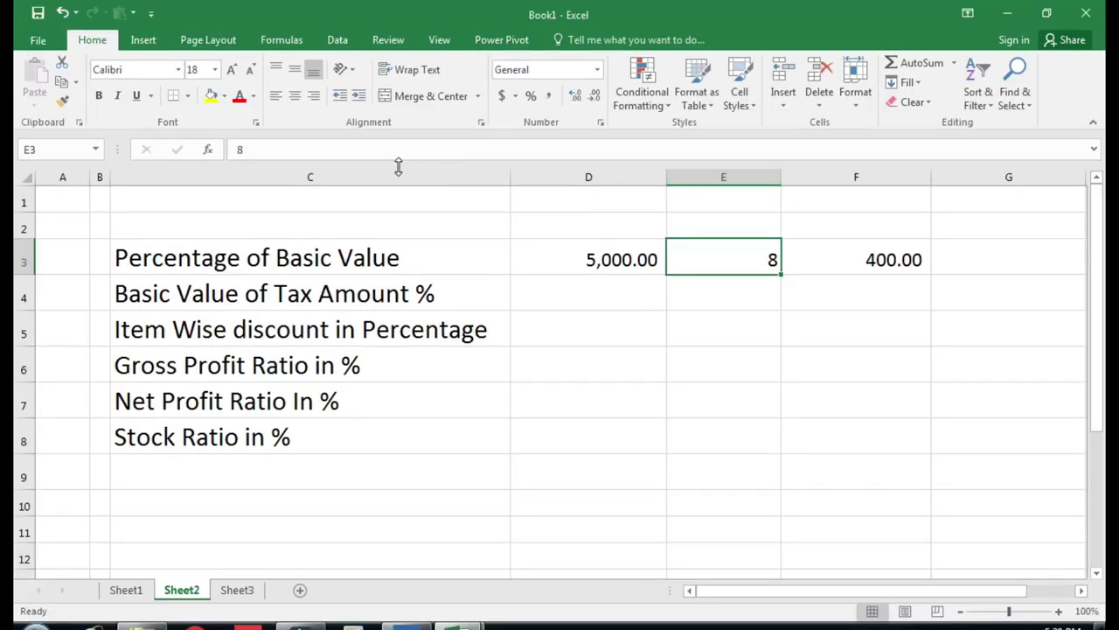
click(857, 255)
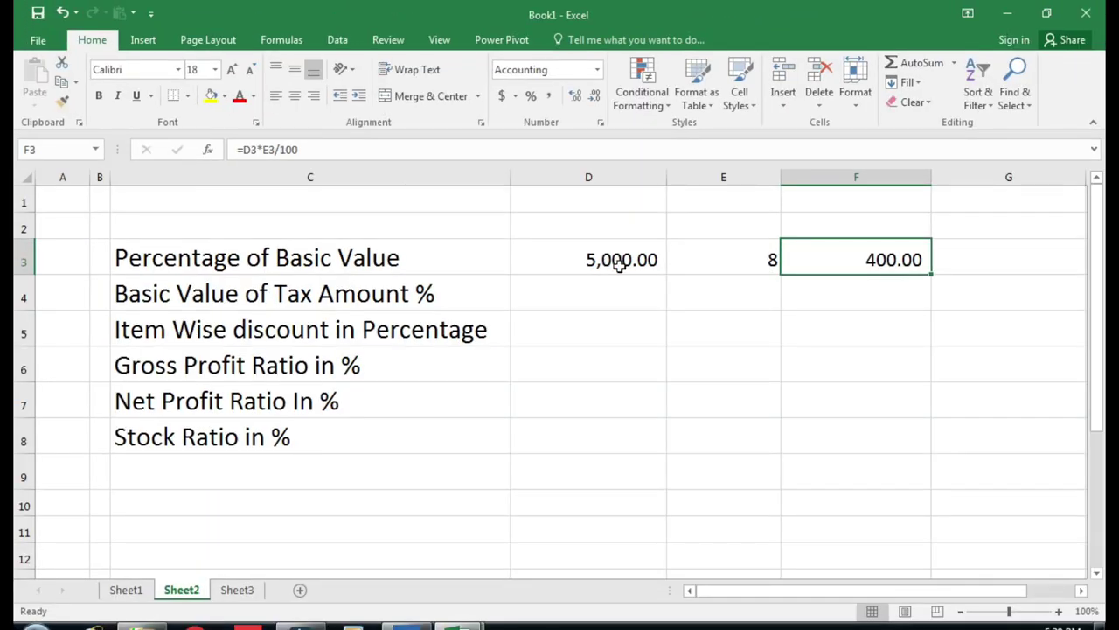
key(Left)
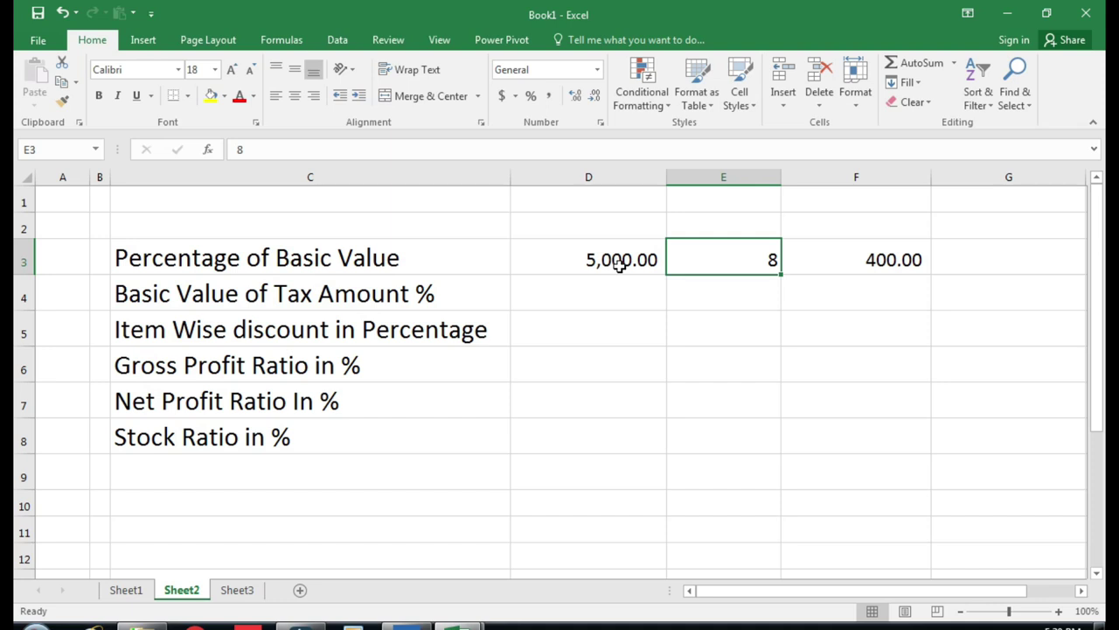
- Make E3 8% again and trim F3's formula back to a plain multiplication
key(F2)
text(%)
key(Return)
key(Up)
key(Right)
key(F2)
key(BackSpace)
key(BackSpace)
key(BackSpace)
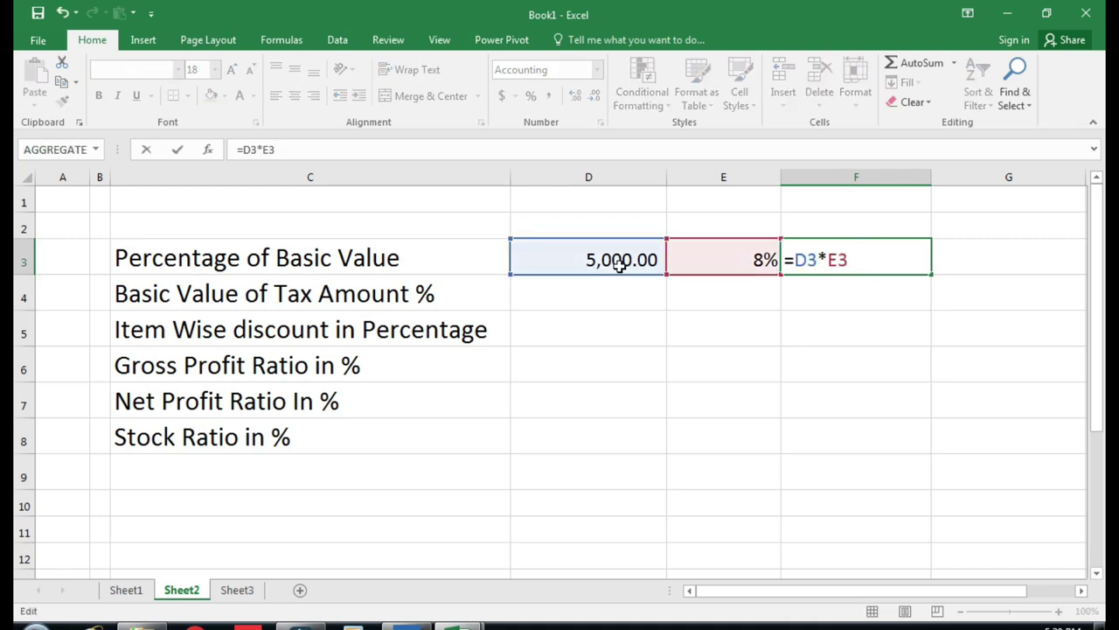
key(Return)
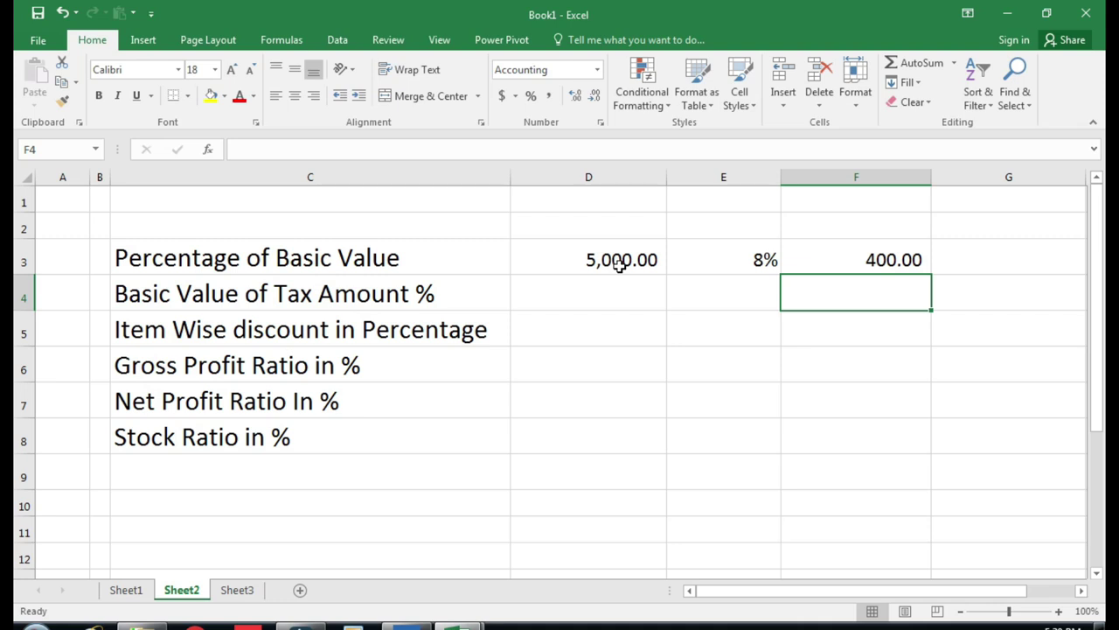
key(Up)
key(Left)
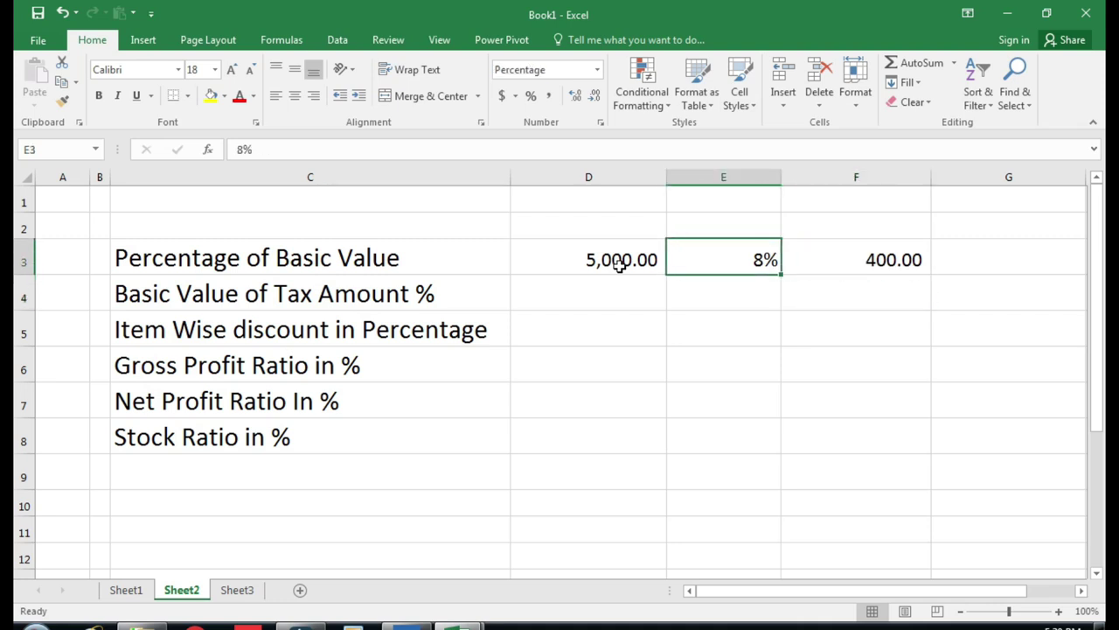
- Change the rate in E3 to 4.8%, giving 240.00 tax in F3
text(4)
key(Return)
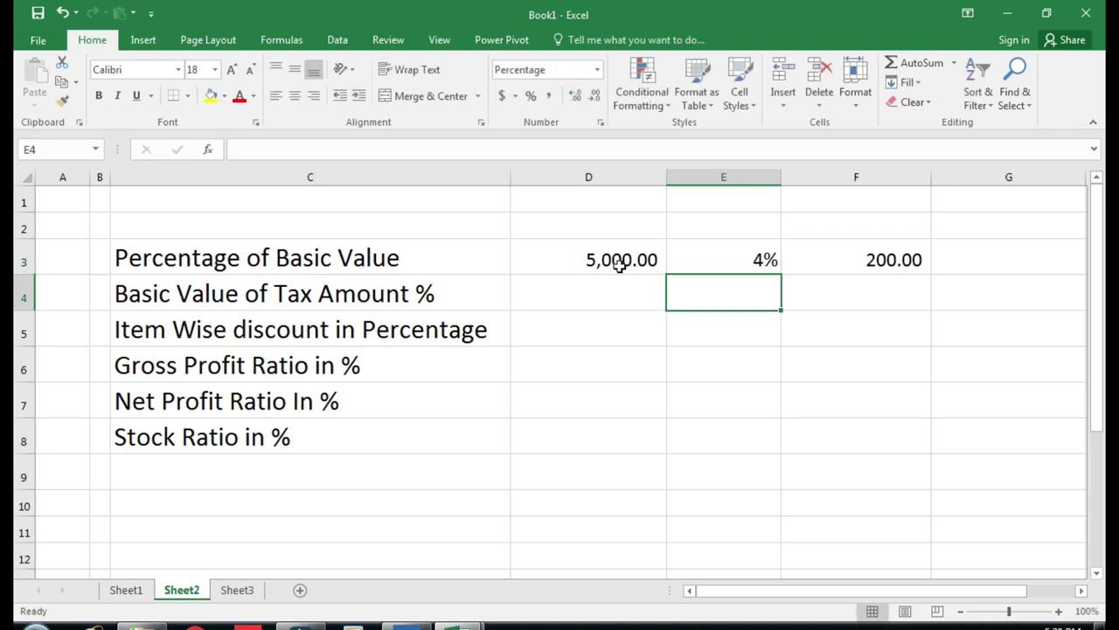
key(Up)
key(Right)
key(Left)
text(4.8)
key(Return)
key(Up)
key(Right)
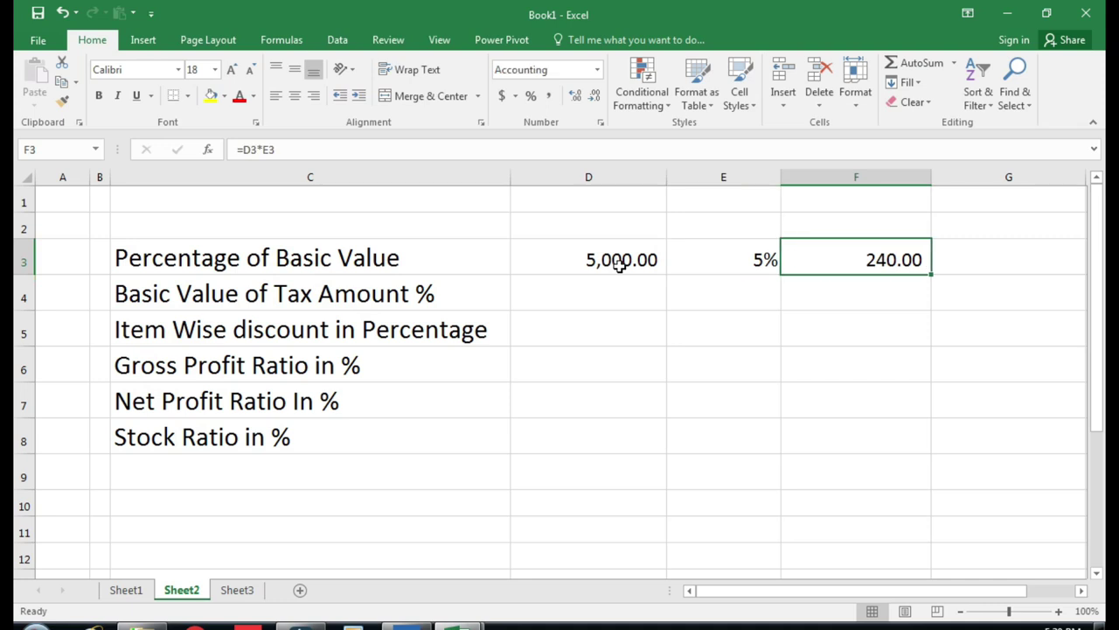
key(Left)
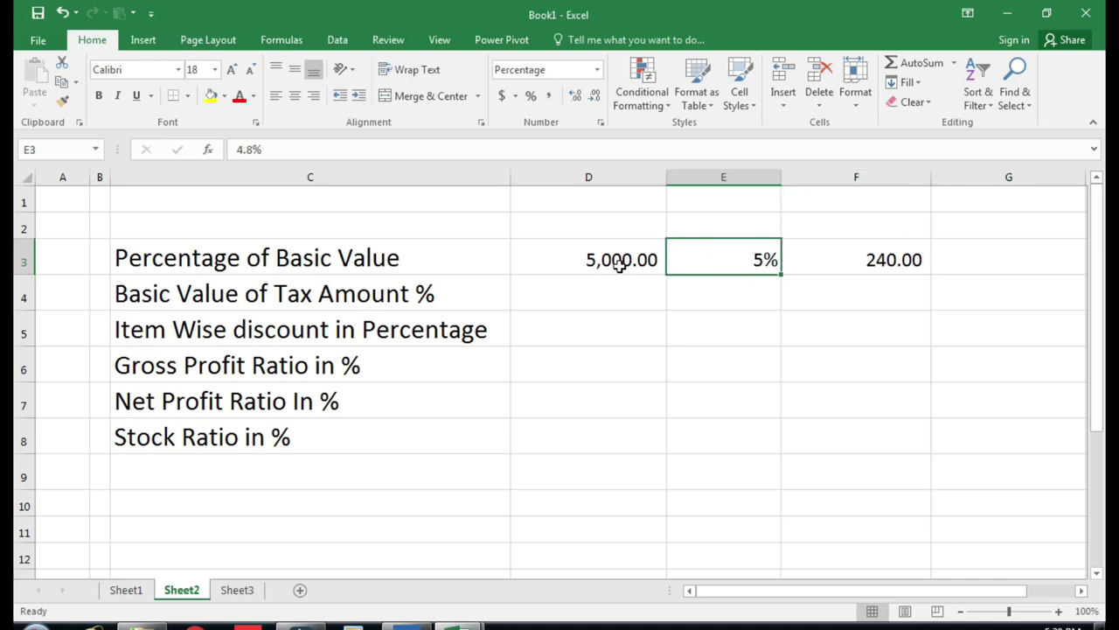
text(4.8)
key(Return)
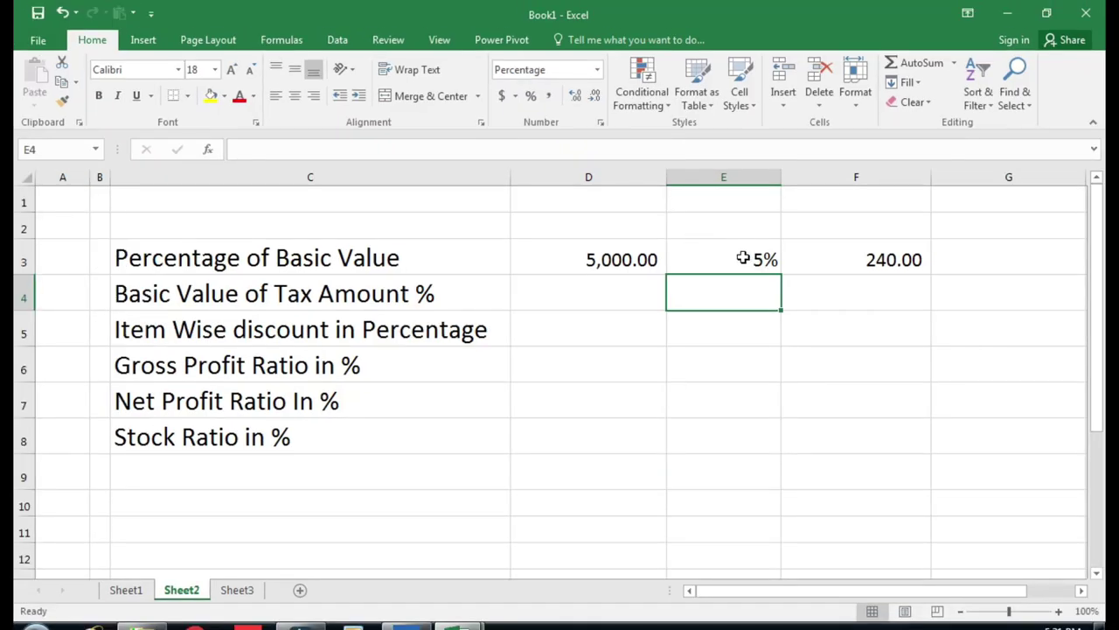
- Show the rate with two decimal places as 4.80%
click(742, 257)
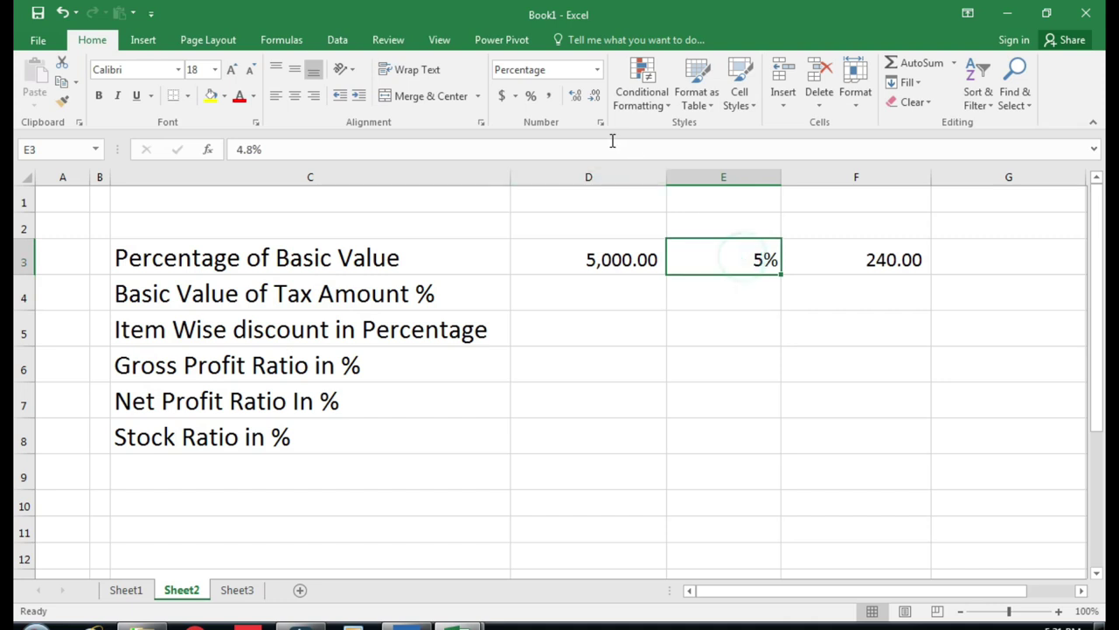
click(576, 96)
click(576, 95)
- Enter a 1,000 tax amount in F4 and a 5% rate in E4
click(864, 300)
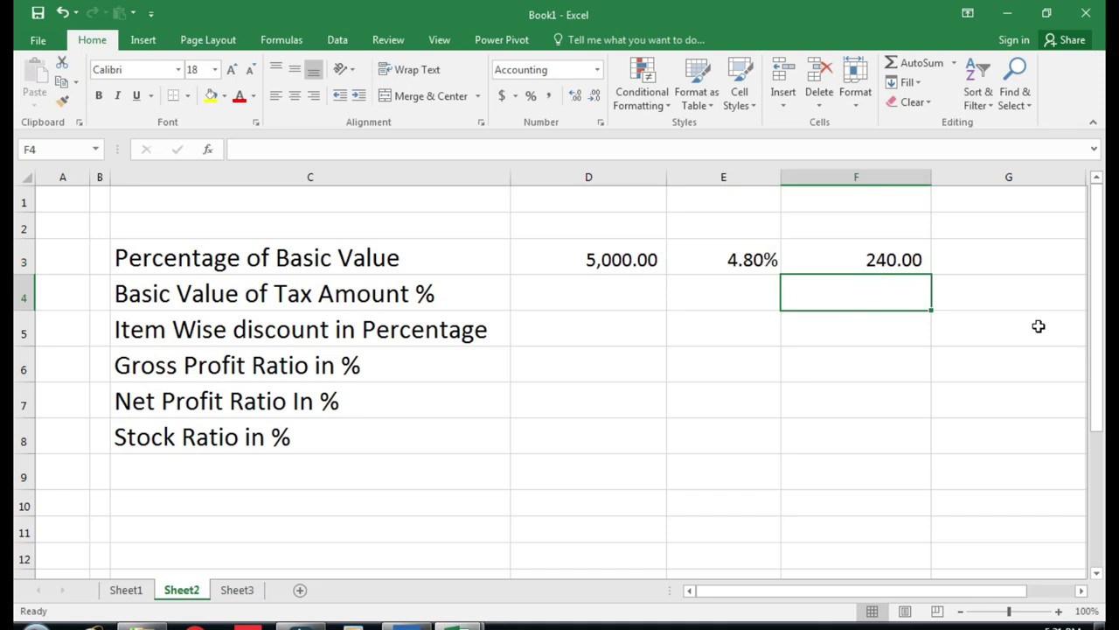
text(1000)
key(ctrl+Return)
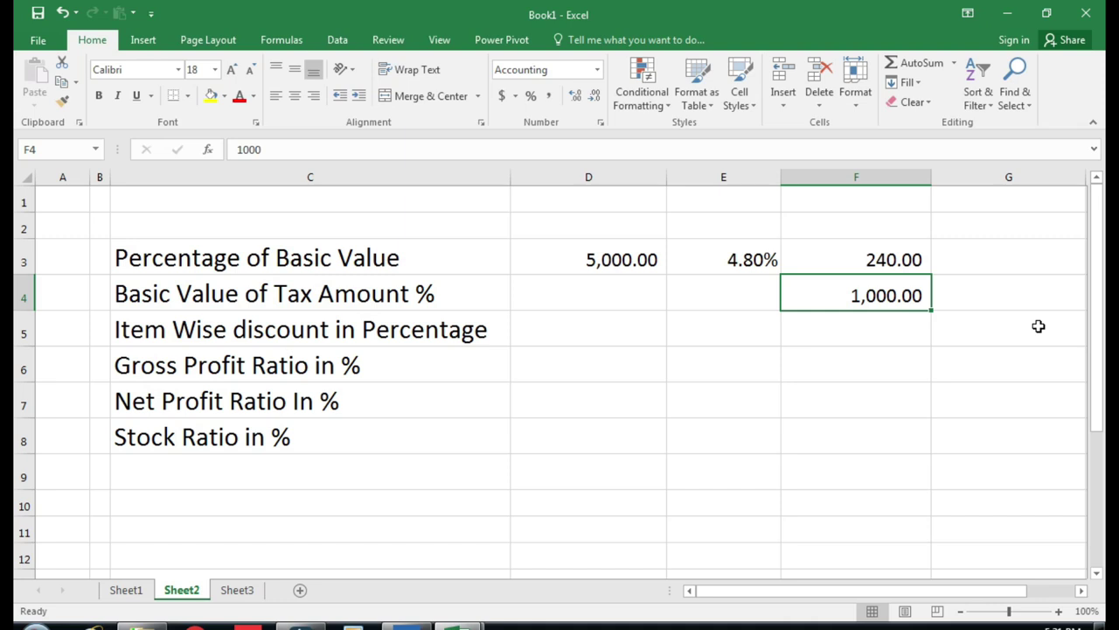
key(Left)
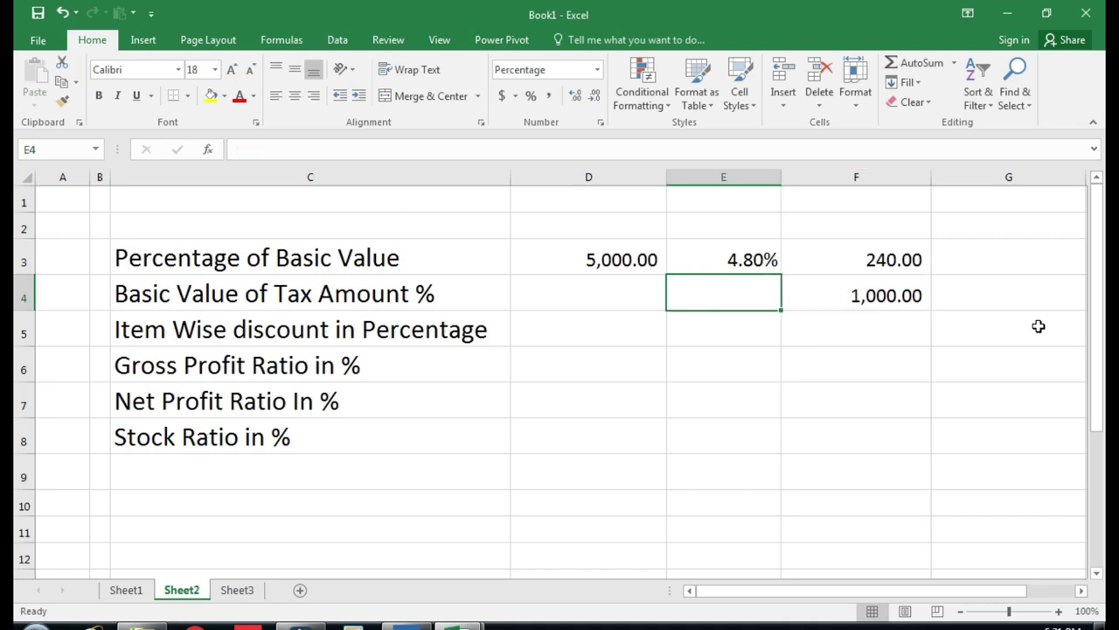
text(5%)
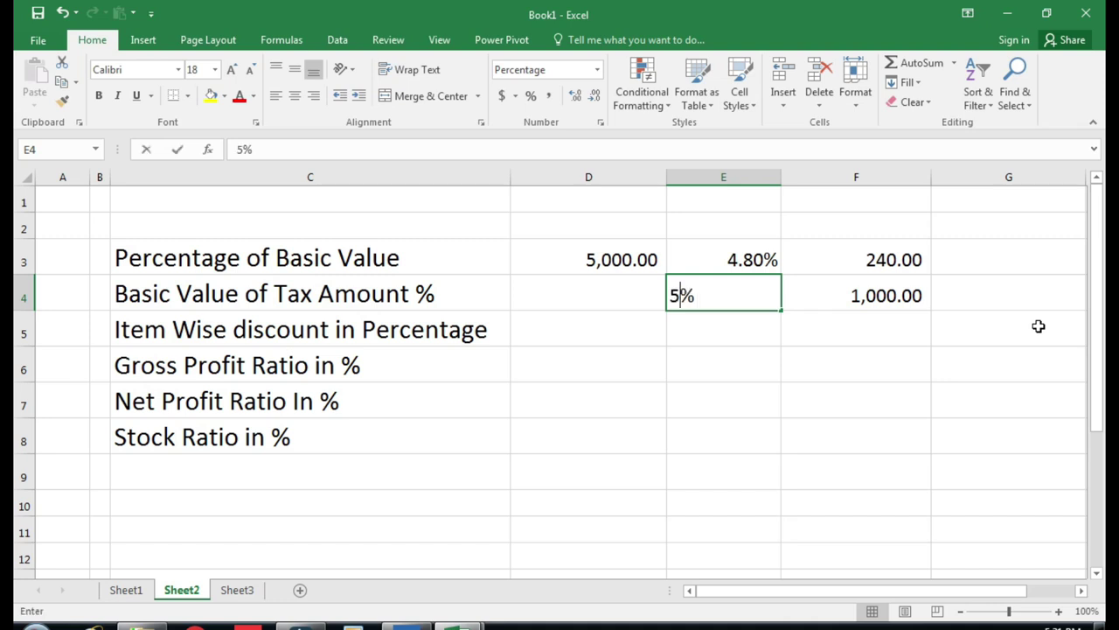
key(ctrl+Return)
key(Right)
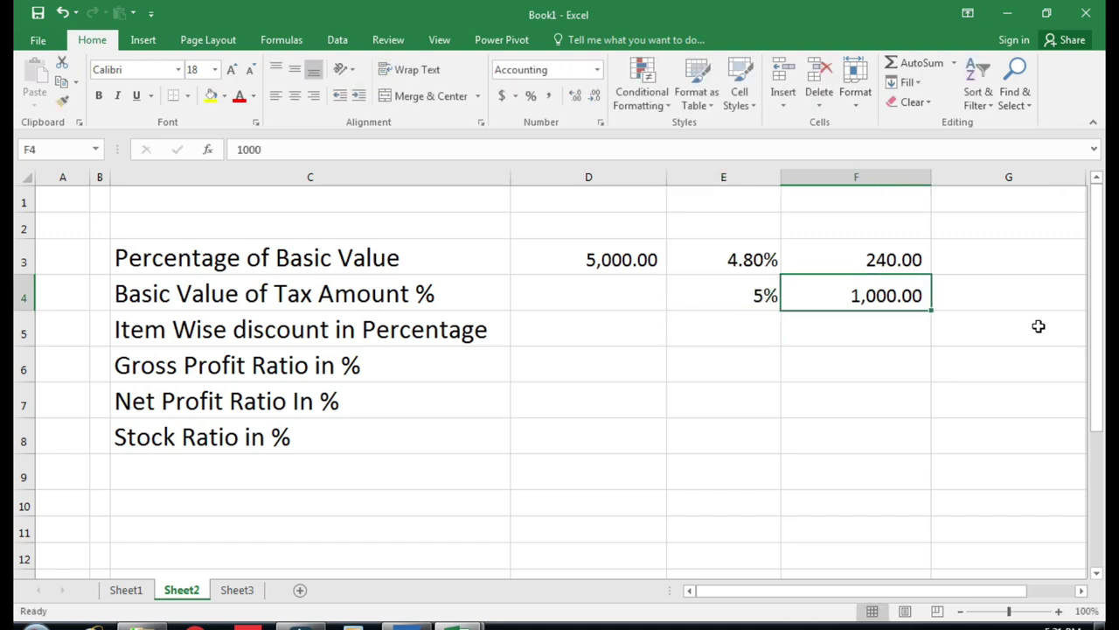
key(Left)
key(Left)
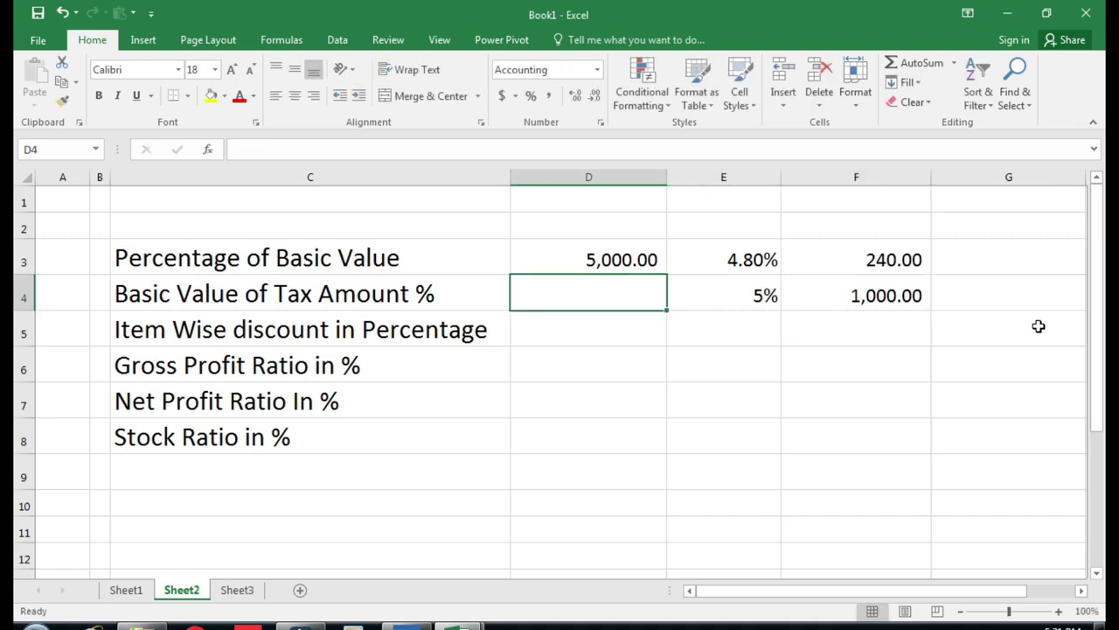
key(Right)
key(Right)
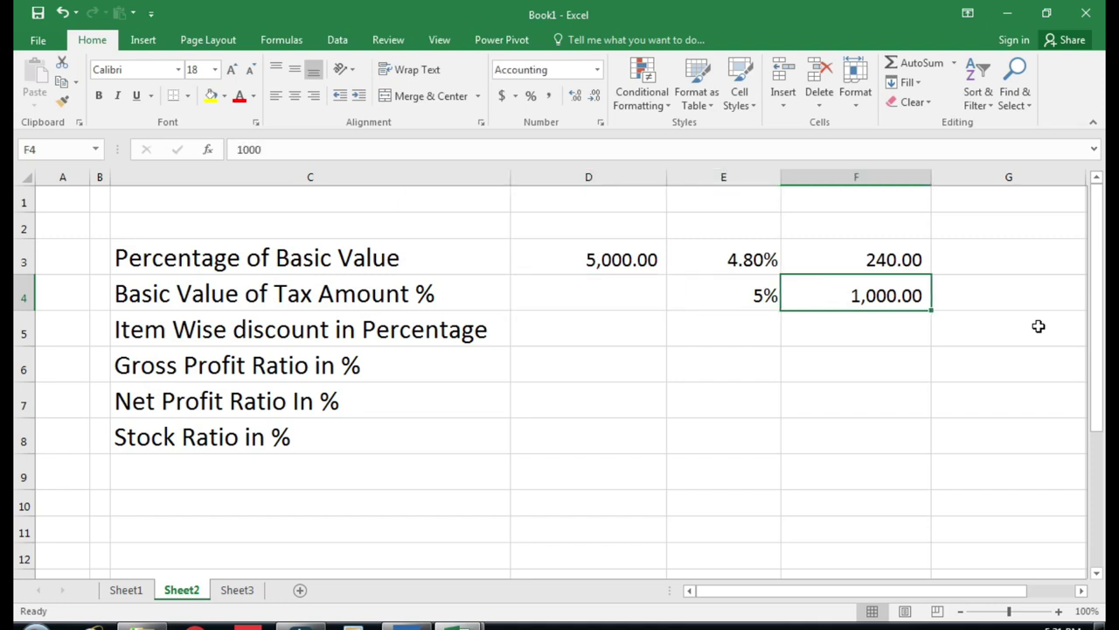
key(Left)
key(Left)
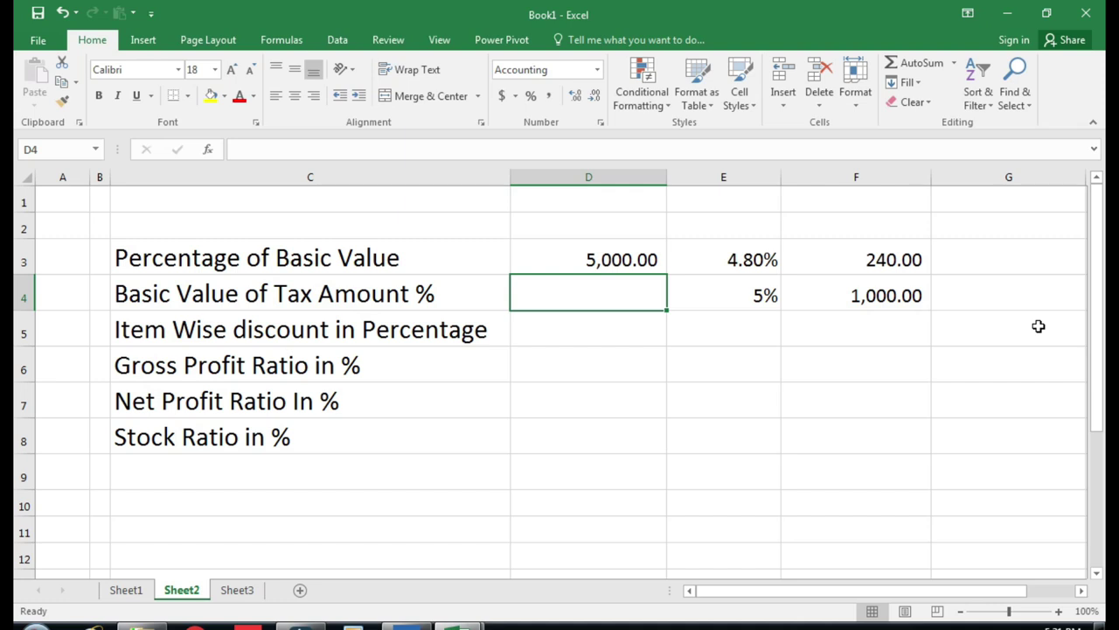
- Enter =F4*1/E4 in D4 to derive the 20,000.00 basic value
text(=)
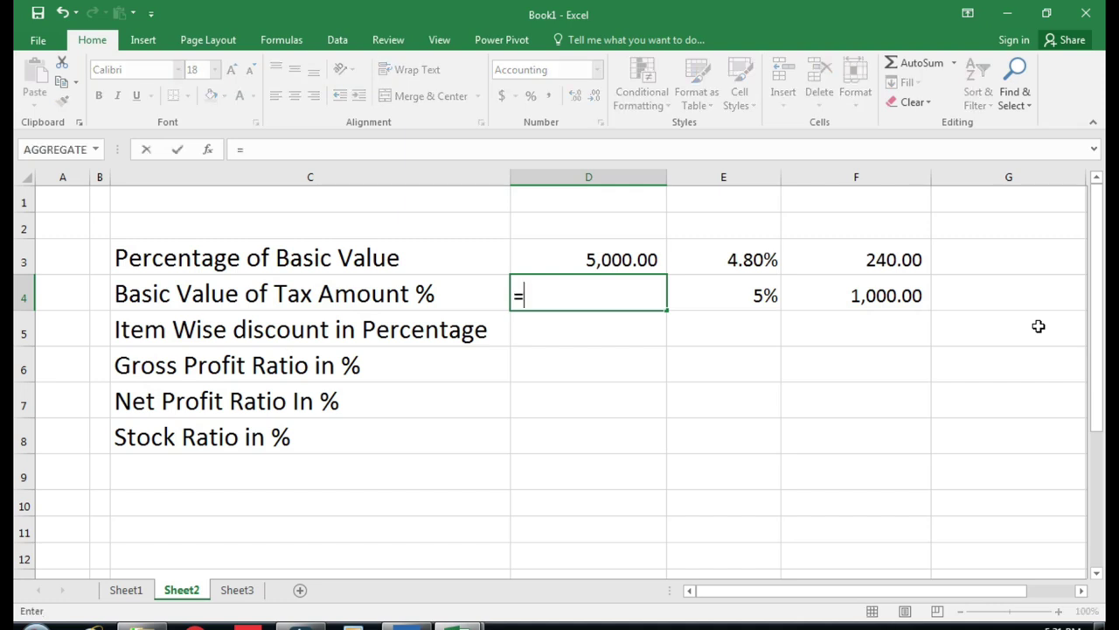
key(Right)
key(Right)
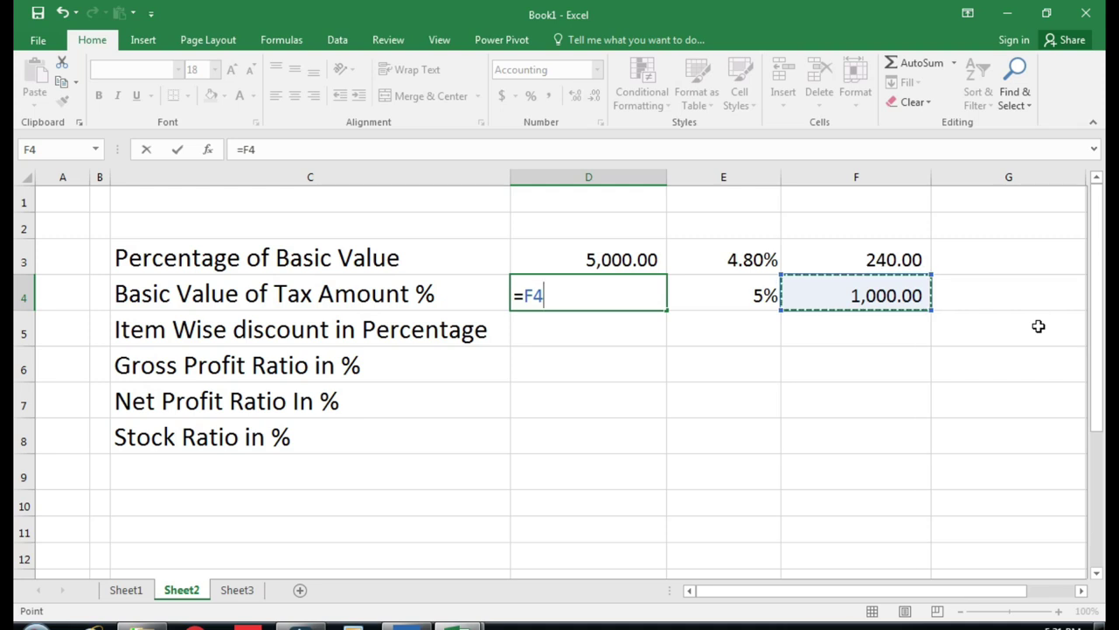
text(*1/)
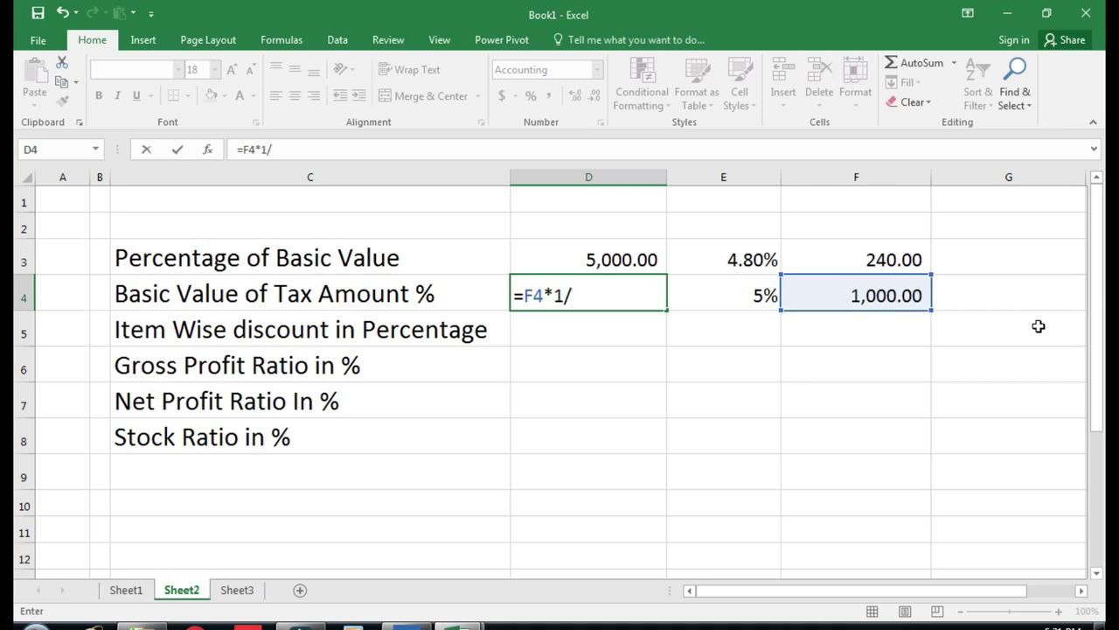
click(741, 297)
key(Return)
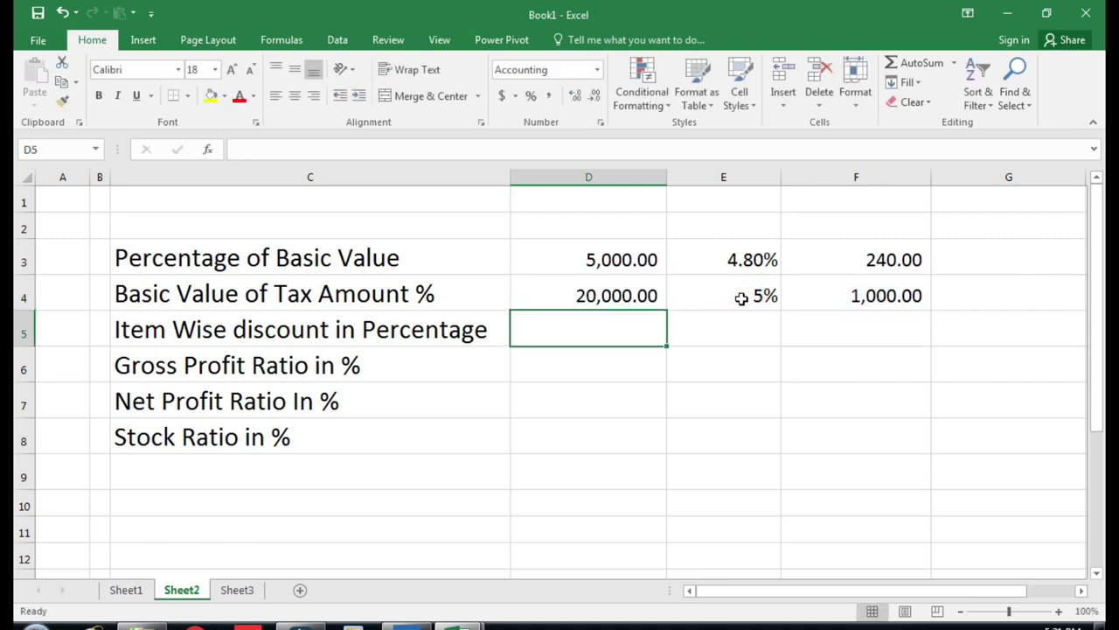
- Review the D4 formula against the F4 tax and E4 rate, then go to Sheet3
key(Up)
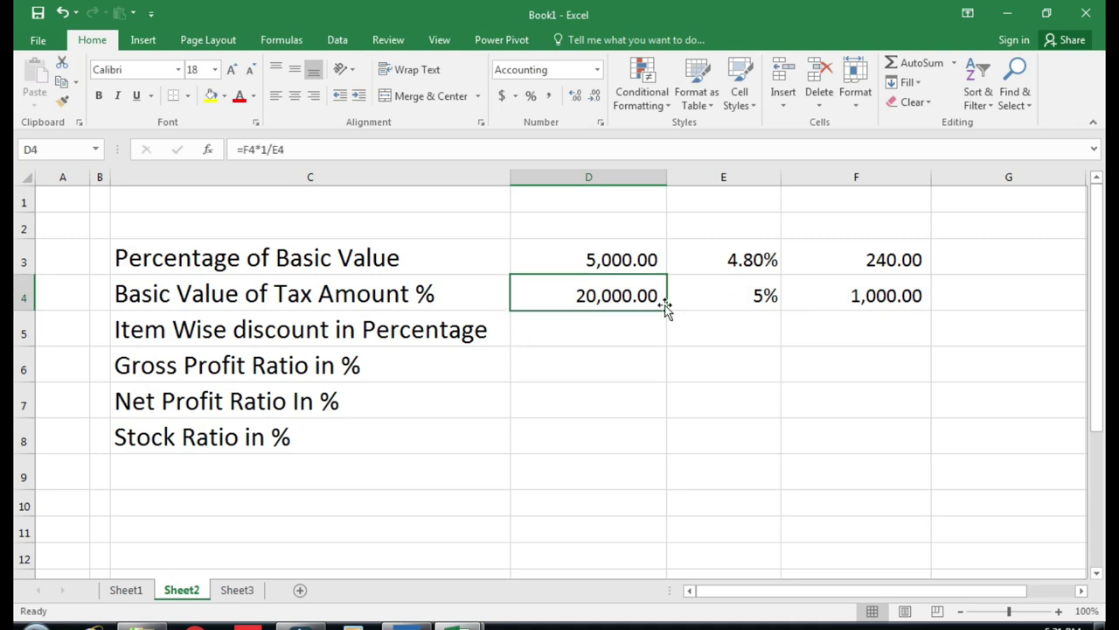
click(868, 297)
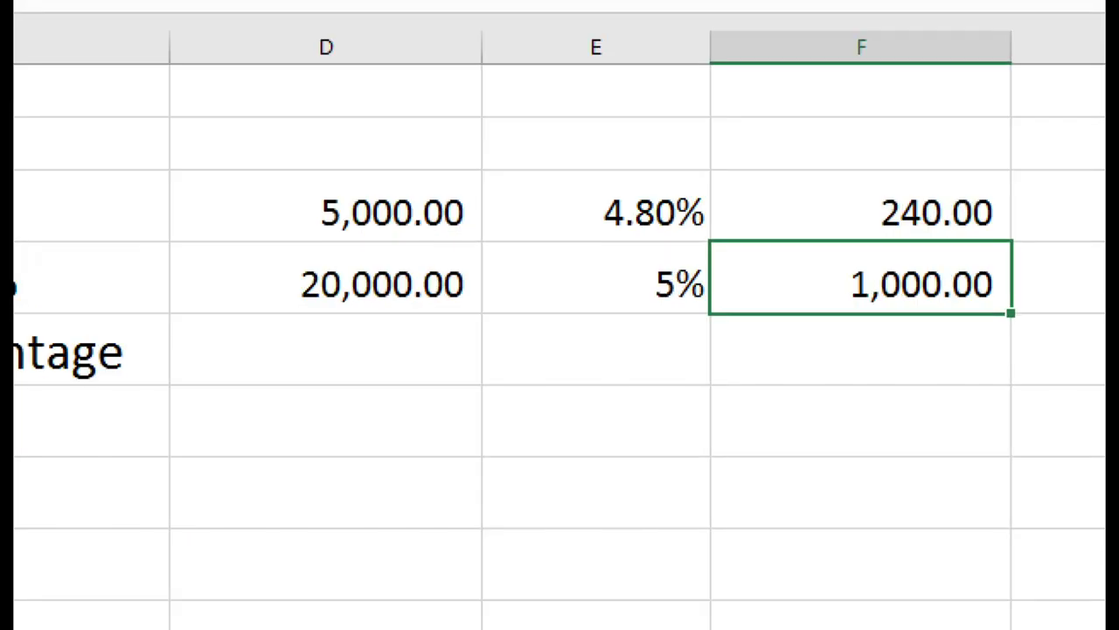
click(850, 306)
mouse_move(191, 241)
mouse_down()
mouse_move(344, 317)
mouse_move(469, 319)
mouse_up()
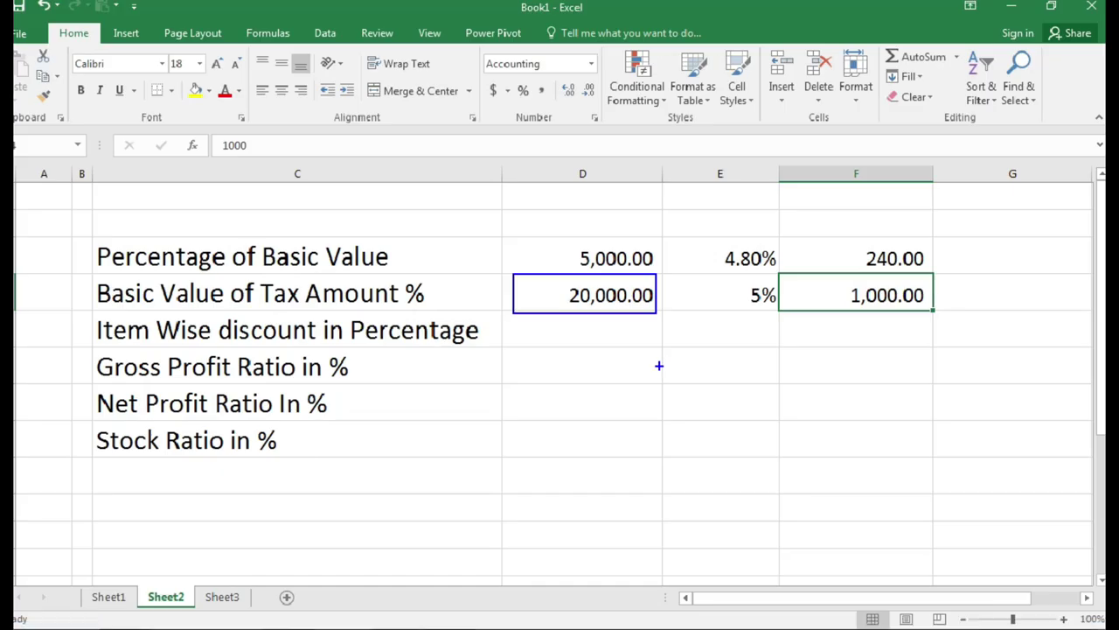
click(671, 362)
click(616, 295)
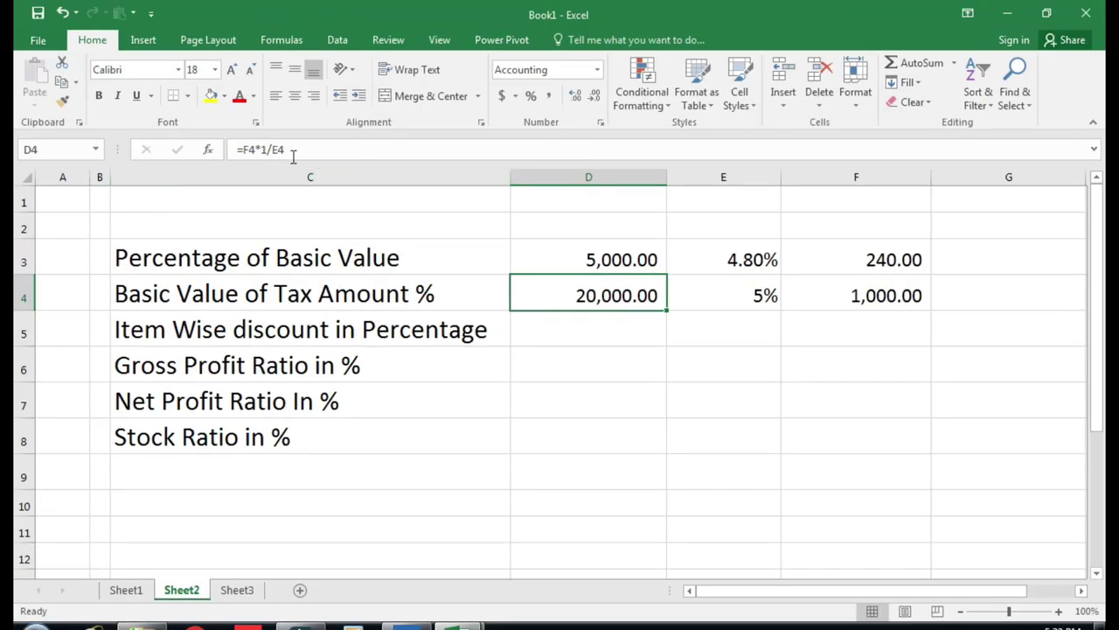
click(718, 296)
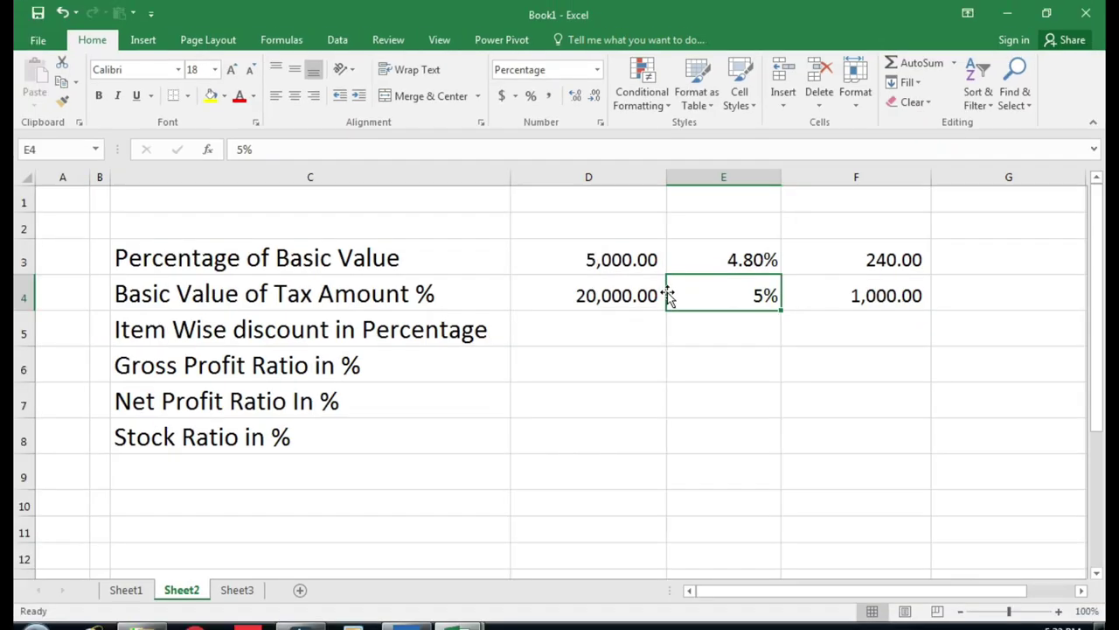
click(640, 294)
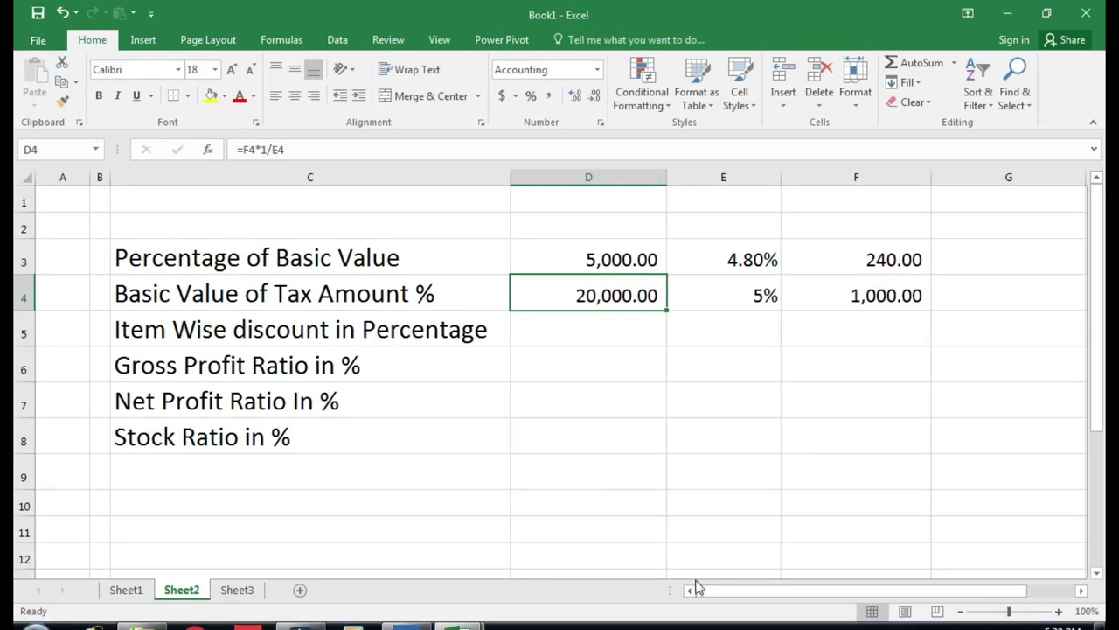
key(Down)
key(Left)
key(Left)
key(Right)
key(Right)
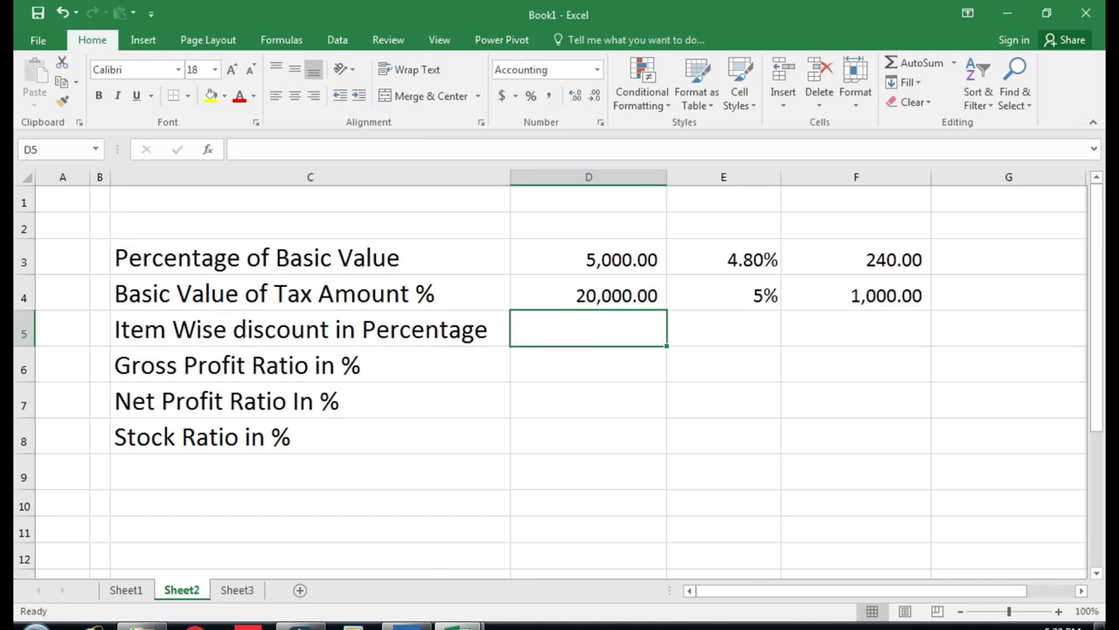
click(233, 589)
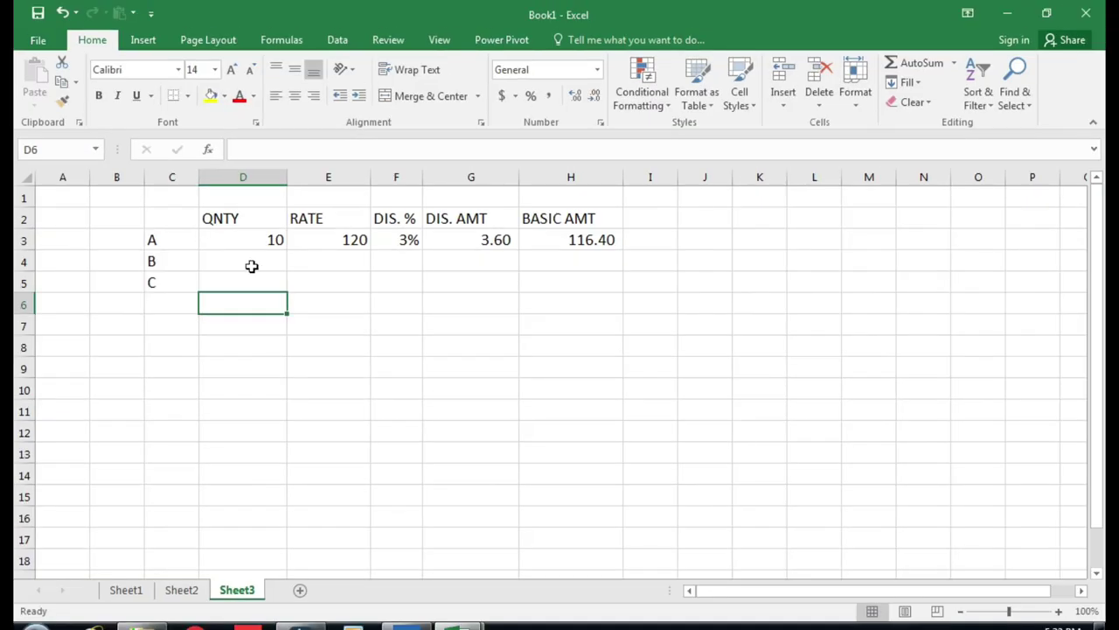
click(252, 239)
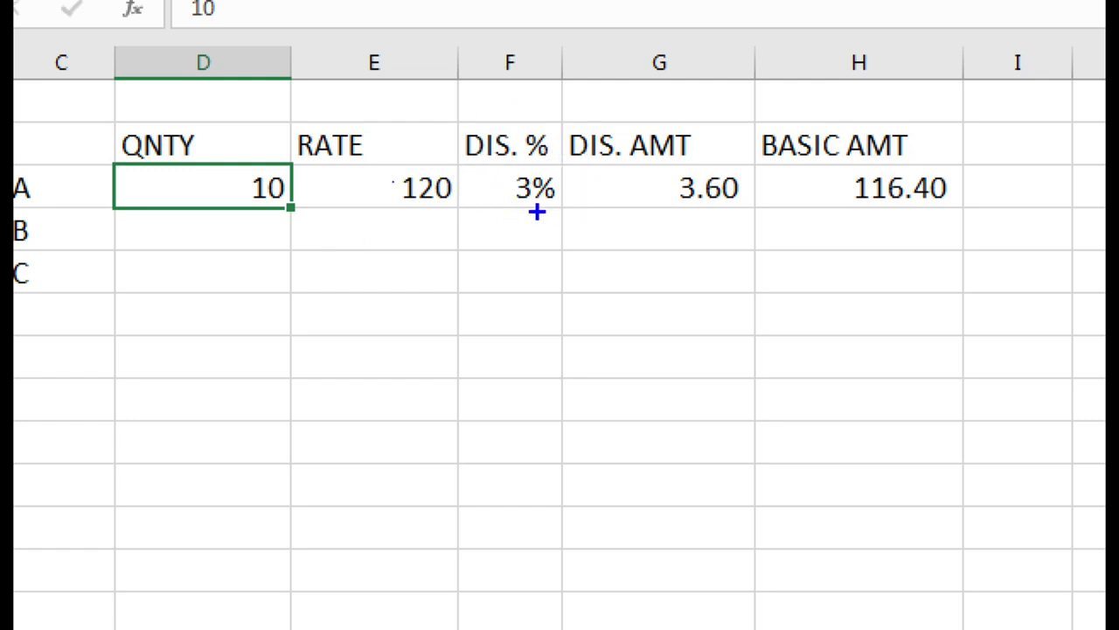
mouse_move(594, 157)
mouse_down()
mouse_move(761, 188)
mouse_move(699, 156)
mouse_move(652, 206)
mouse_up()
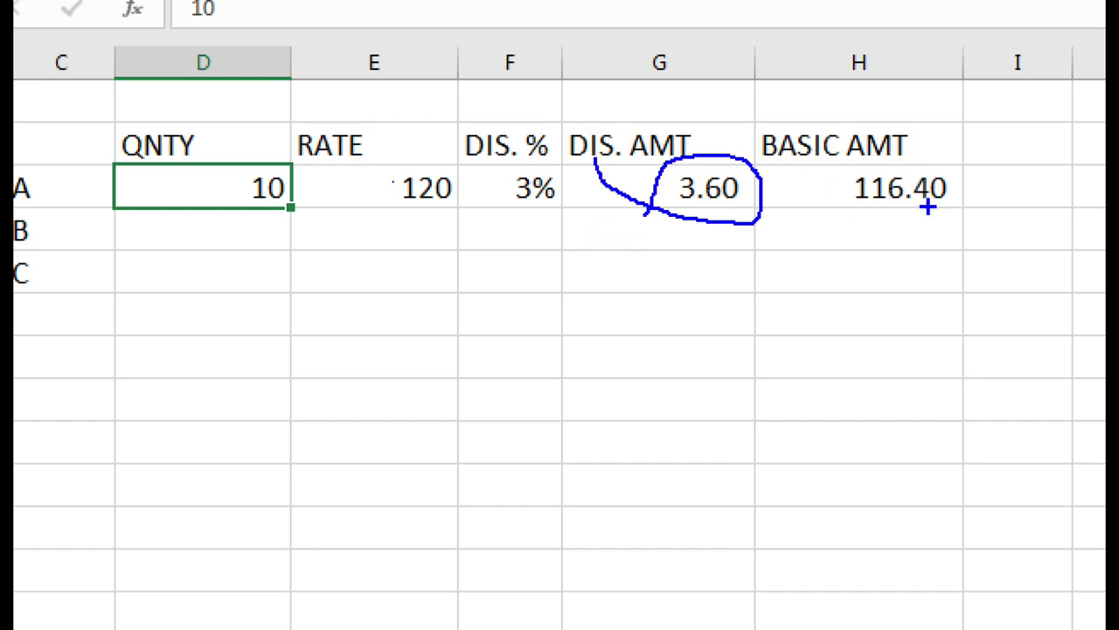
drag(339, 146, 369, 166)
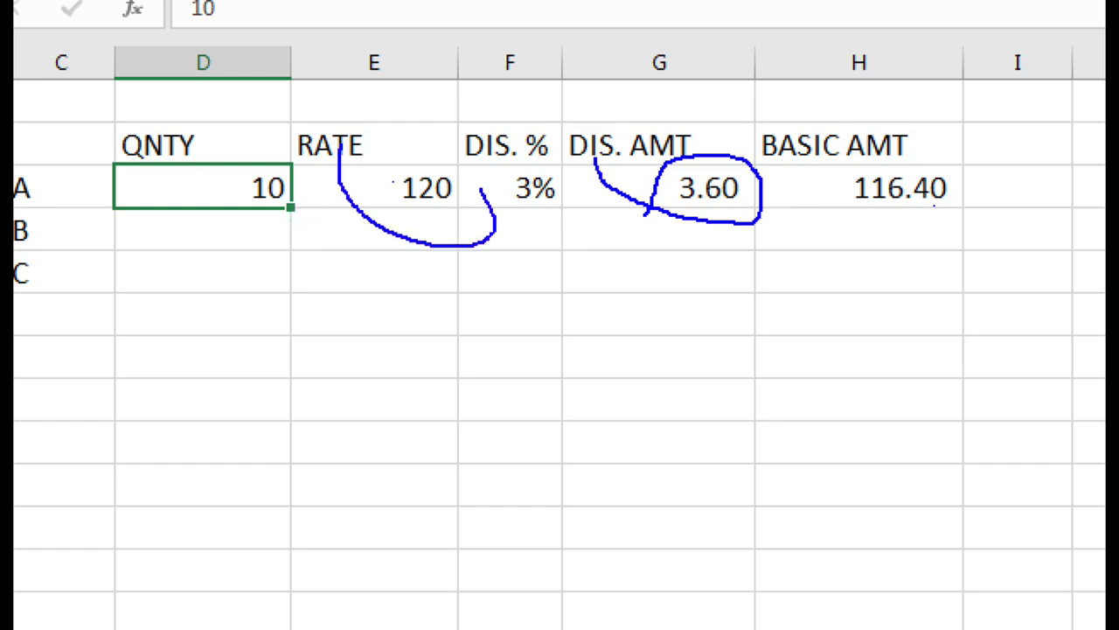
mouse_move(385, 247)
mouse_down()
mouse_move(562, 281)
mouse_move(662, 229)
mouse_move(741, 149)
mouse_move(716, 234)
mouse_move(657, 219)
mouse_move(737, 268)
mouse_move(952, 222)
mouse_move(920, 145)
mouse_move(901, 244)
mouse_move(999, 174)
mouse_up()
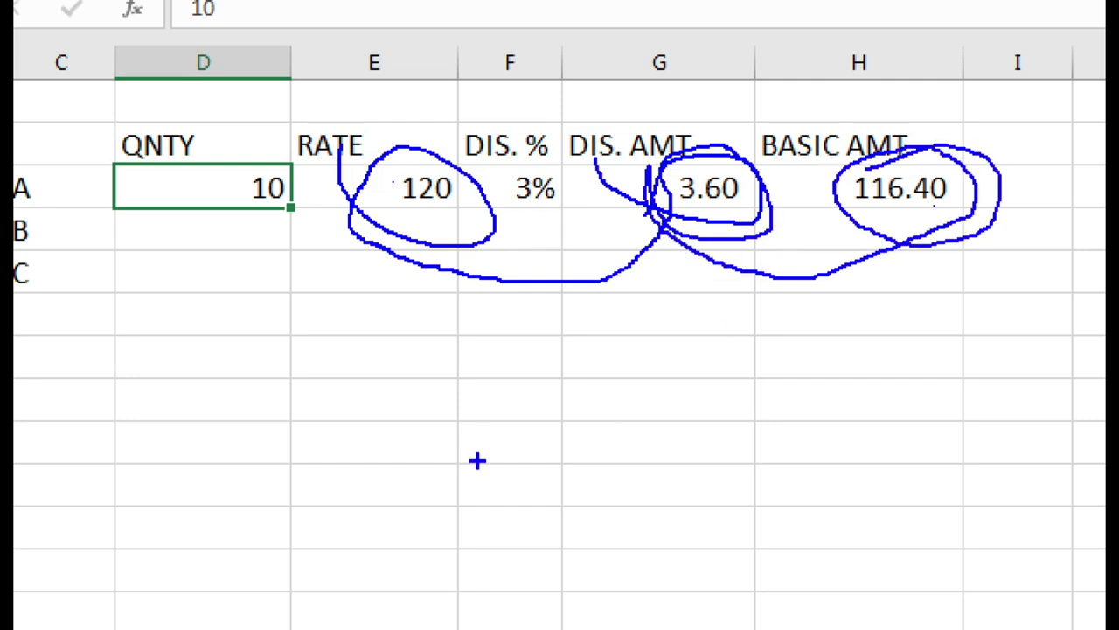
key(Escape)
click(225, 261)
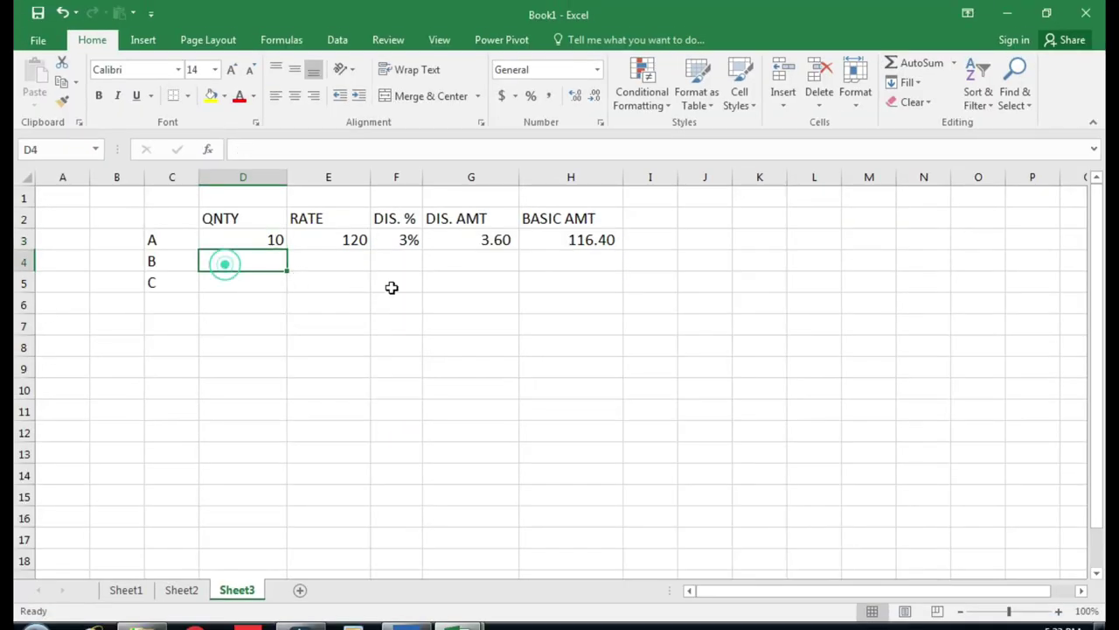
- Zoom in and enter item B's quantity 5, rate 500 and 4.50% discount
click(1011, 611)
drag(1011, 611, 1015, 614)
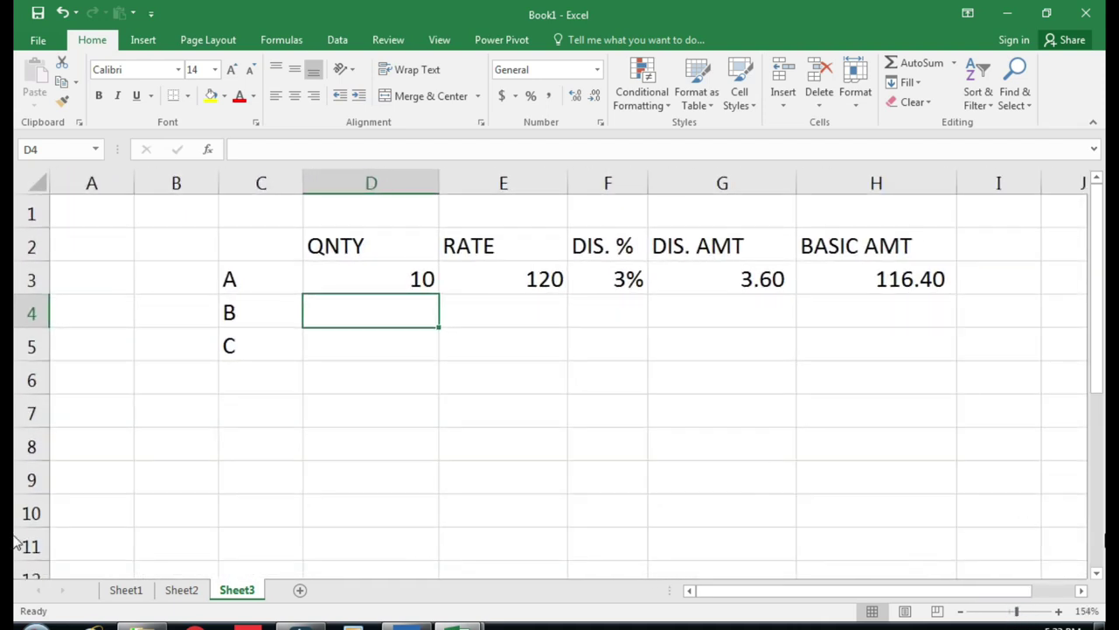
text(5)
key(Tab)
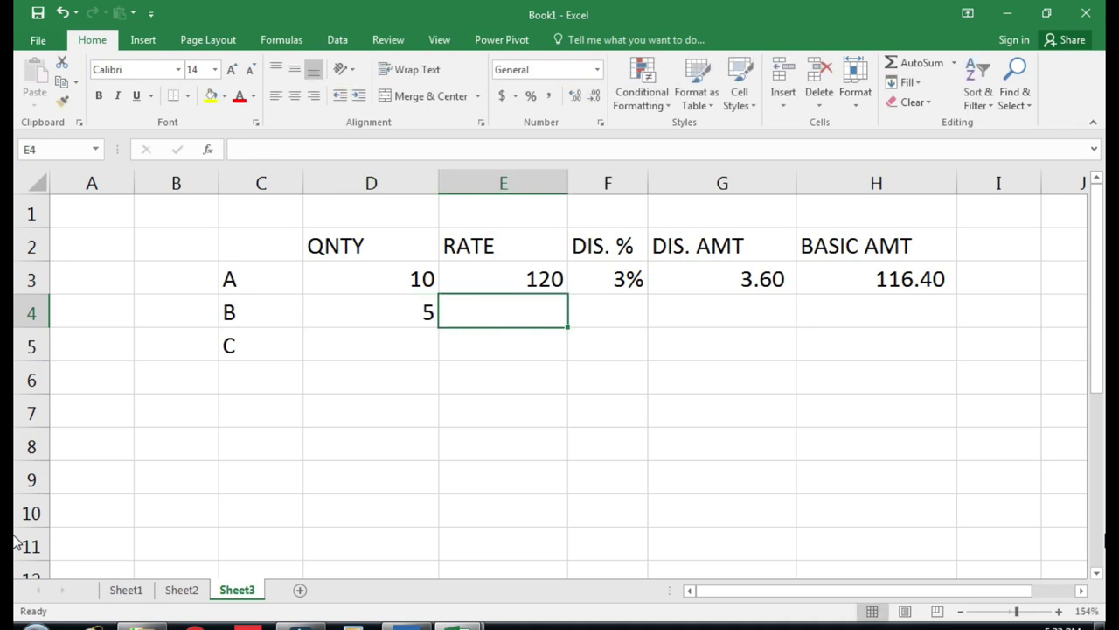
text(500)
key(Tab)
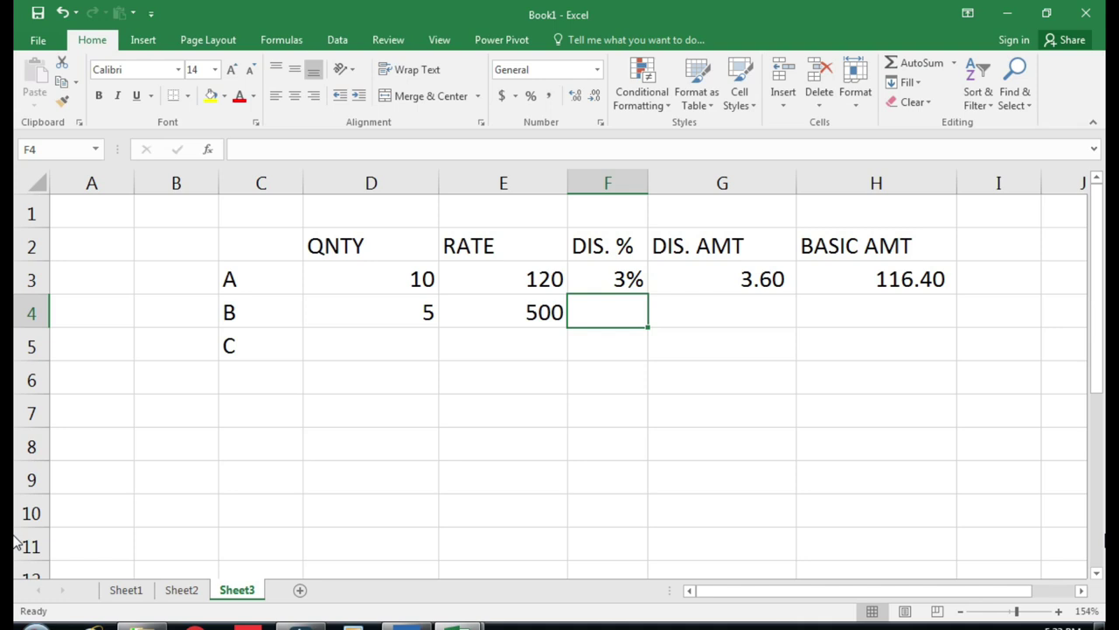
text(4.5)
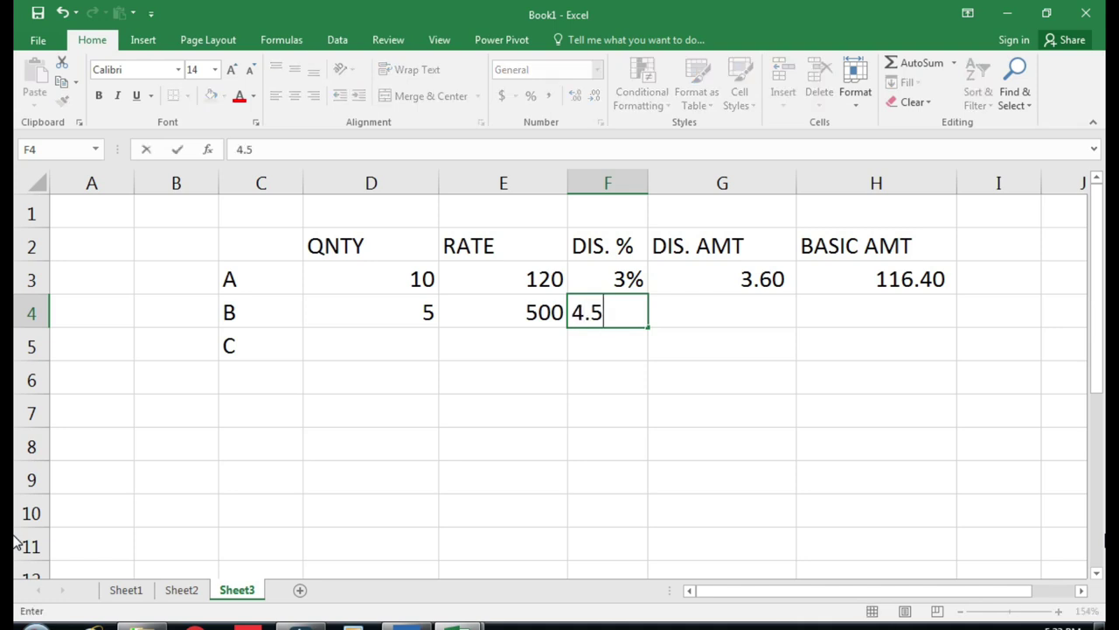
key(Return)
key(Up)
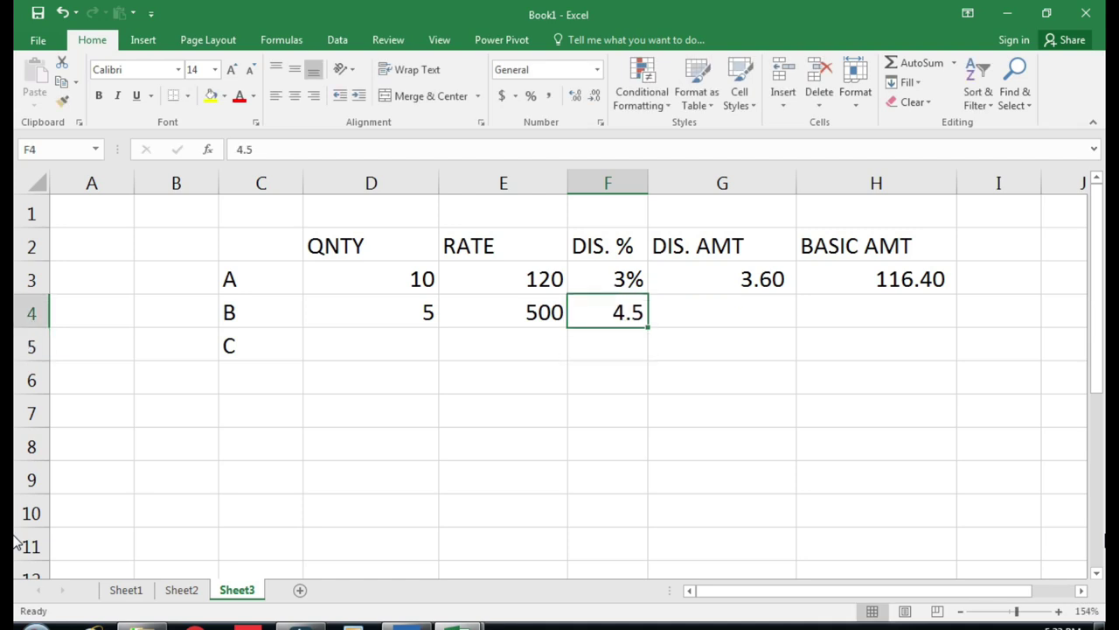
text(4.50)
text(%)
key(Return)
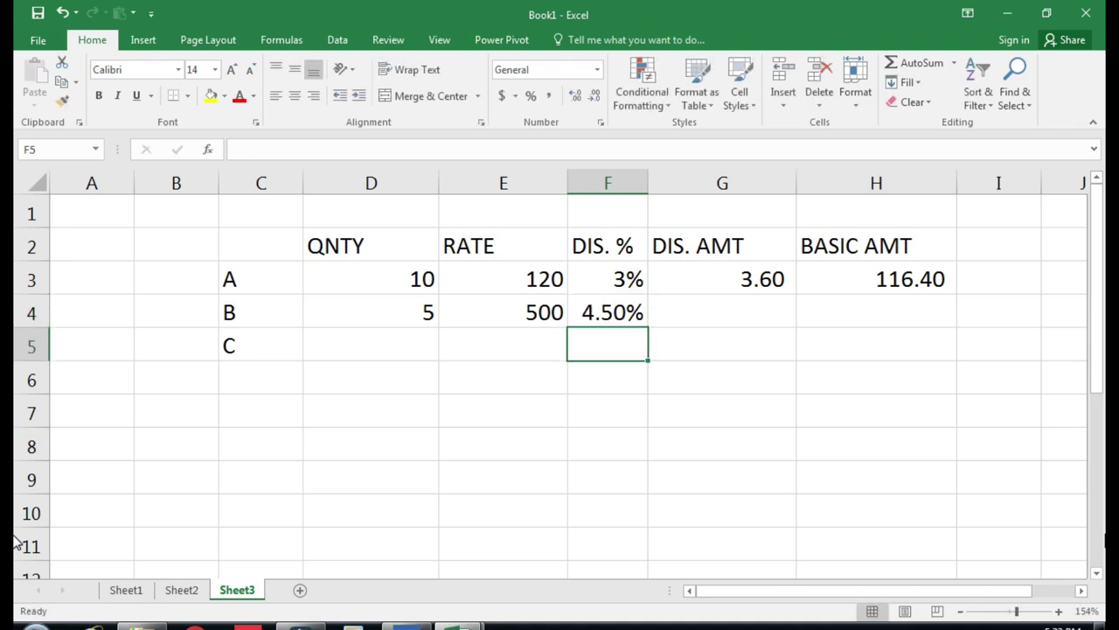
- Calculate item B's discount amount with =E4*F4, shown as 22.50 with two decimals
key(Up)
key(Right)
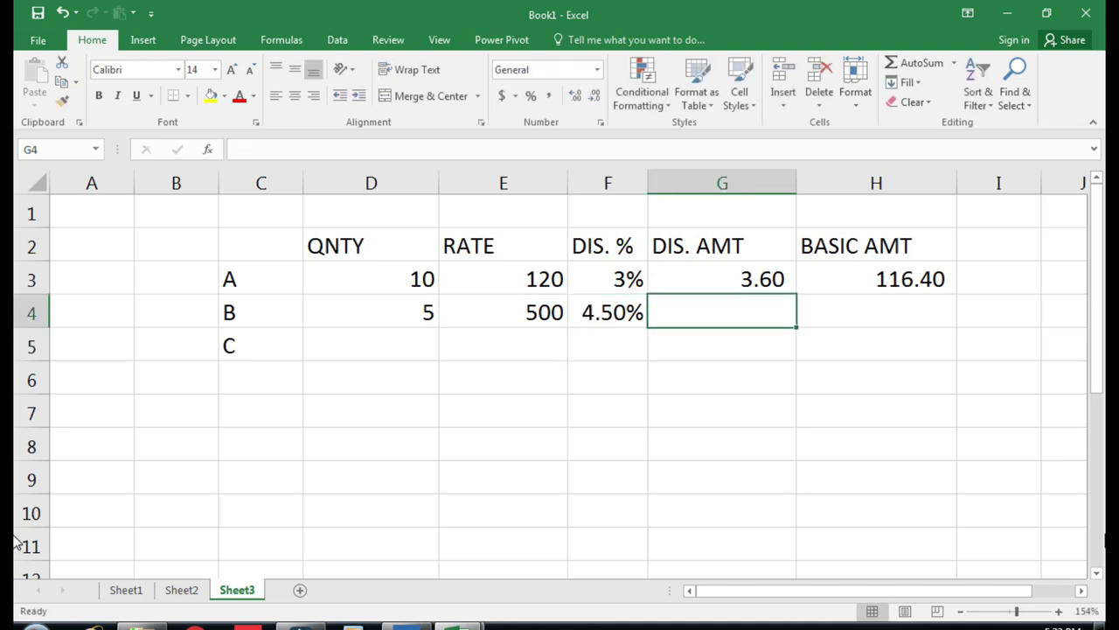
text(=)
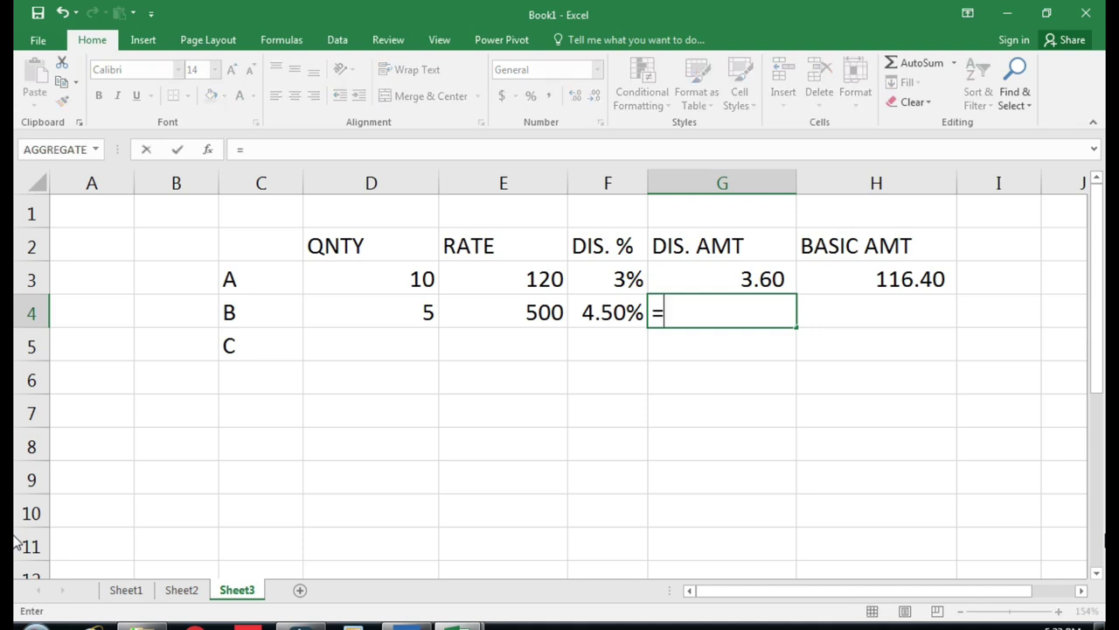
key(Left)
key(Left)
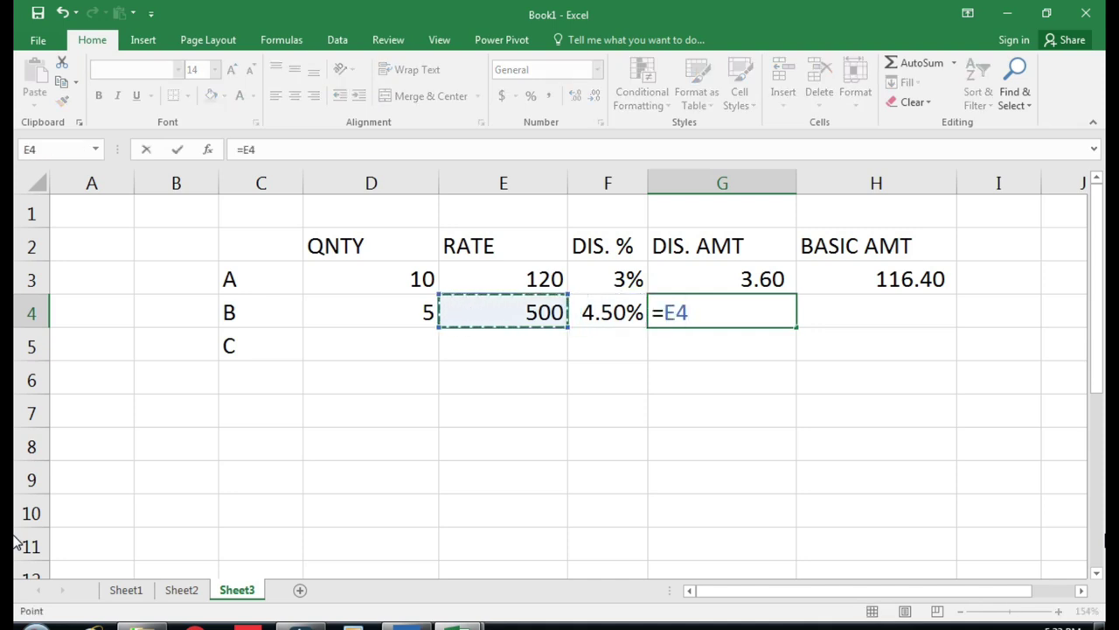
text(*)
key(Left)
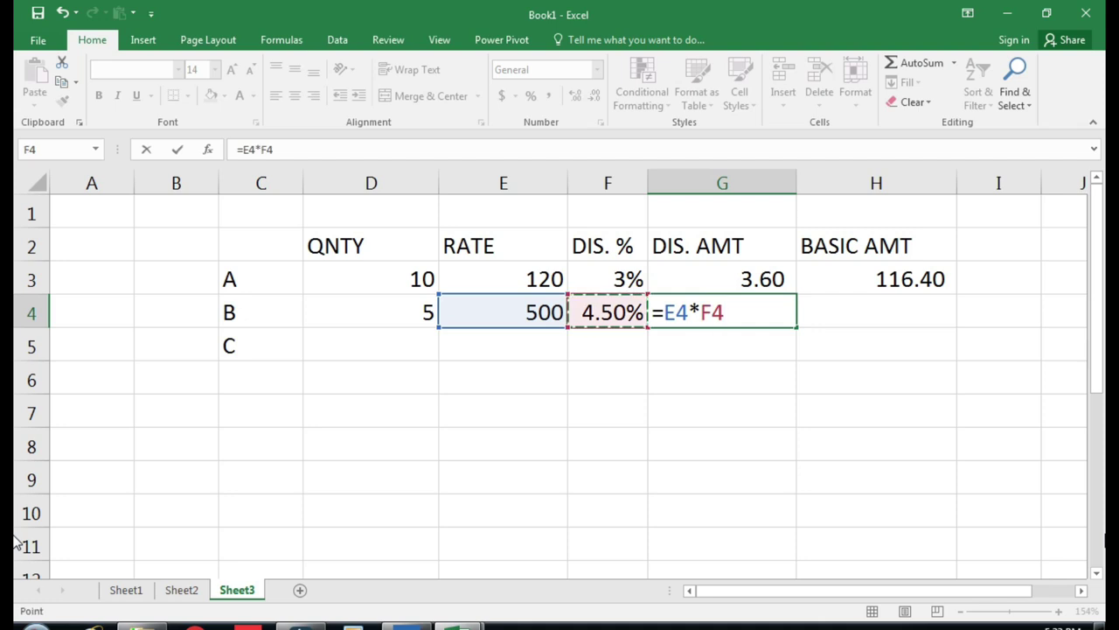
key(Return)
key(Up)
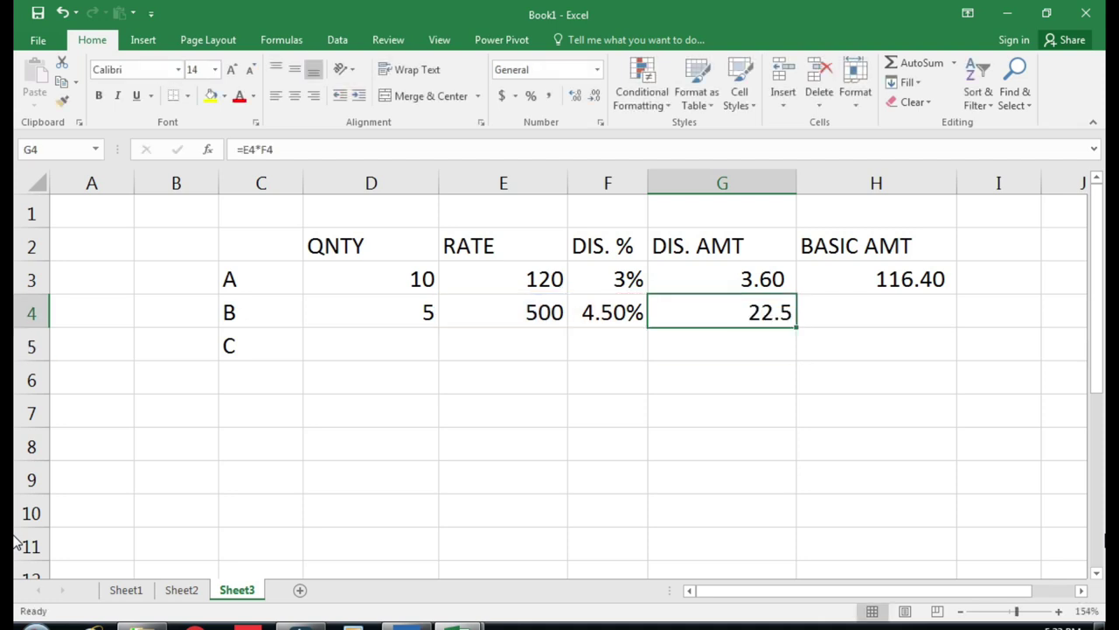
click(575, 95)
click(891, 316)
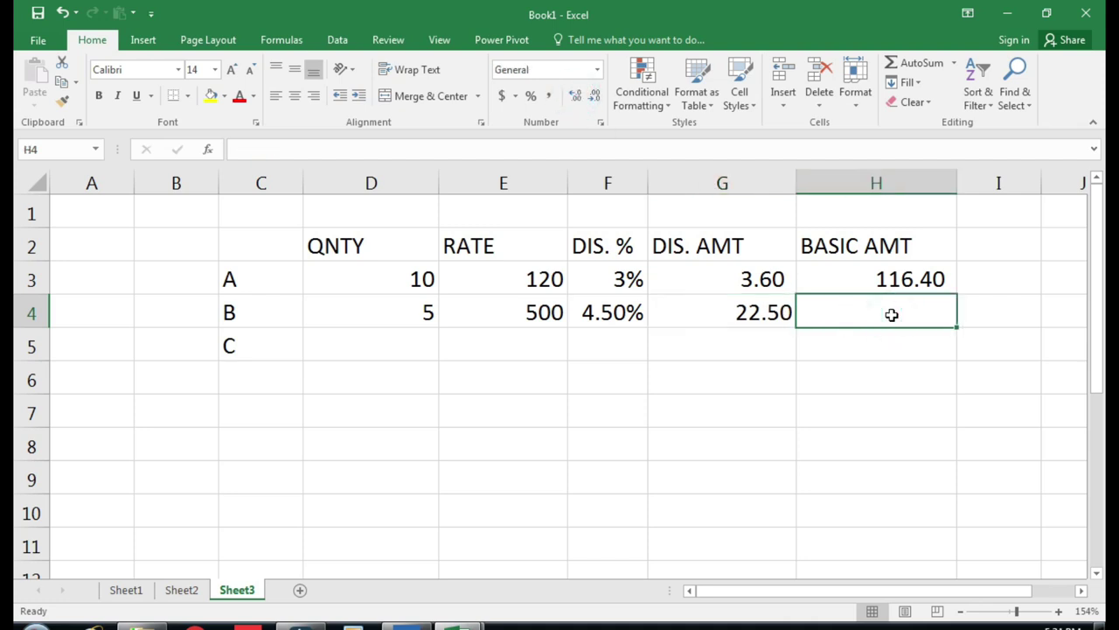
- Calculate item B's basic amount in H4 with =E4-G4
key(Left)
key(Left)
key(Left)
key(Right)
key(Right)
key(Right)
text(=)
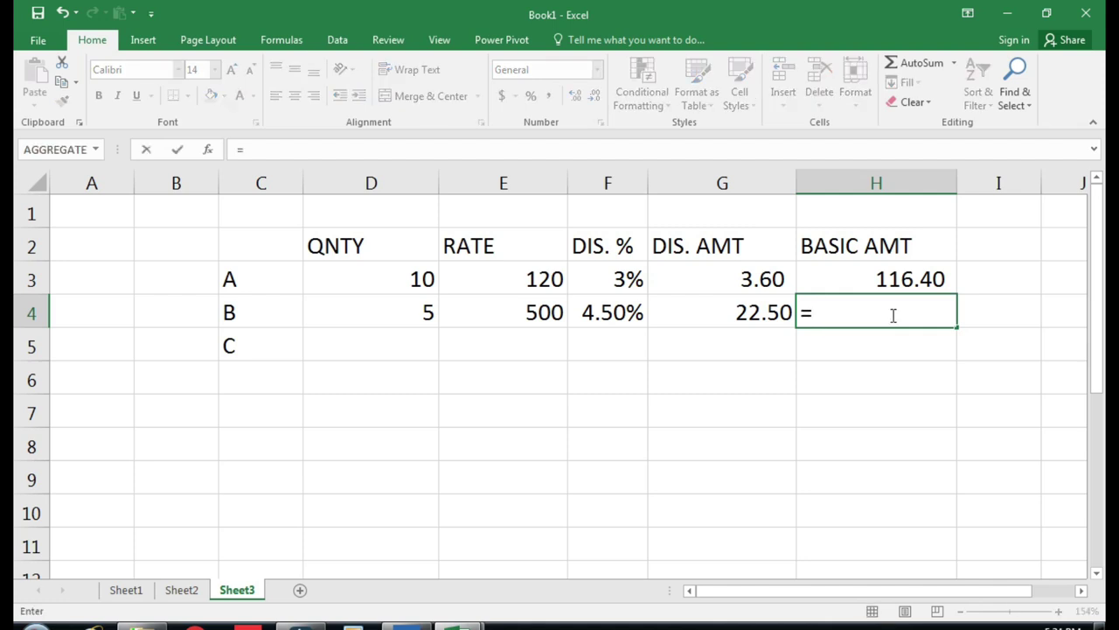
key(Left)
key(Left)
key(Left)
text(-)
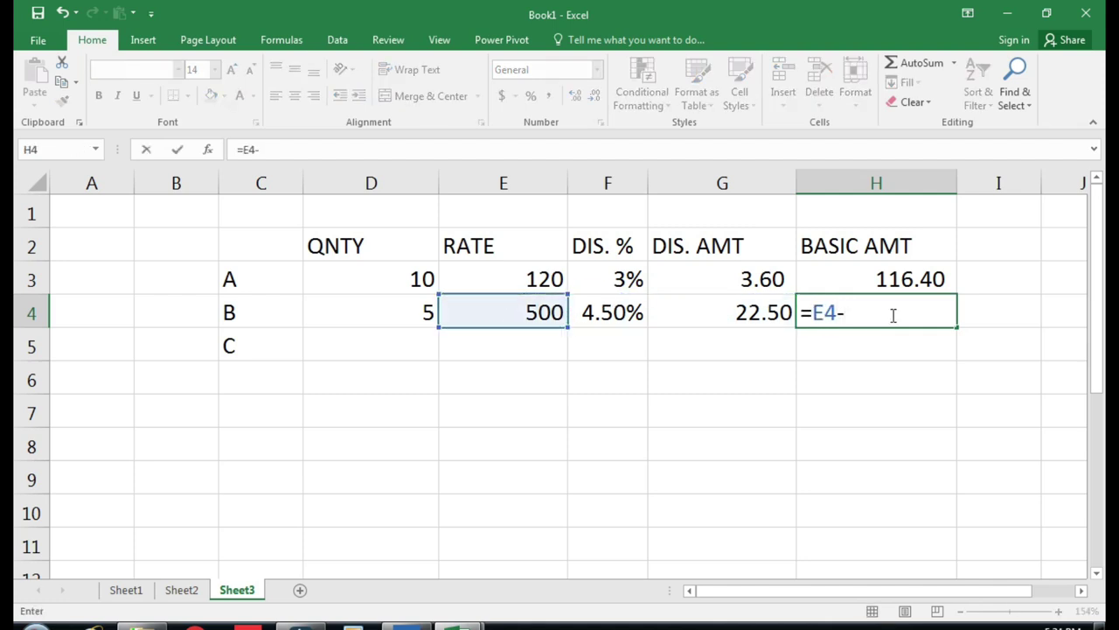
key(Left)
key(Return)
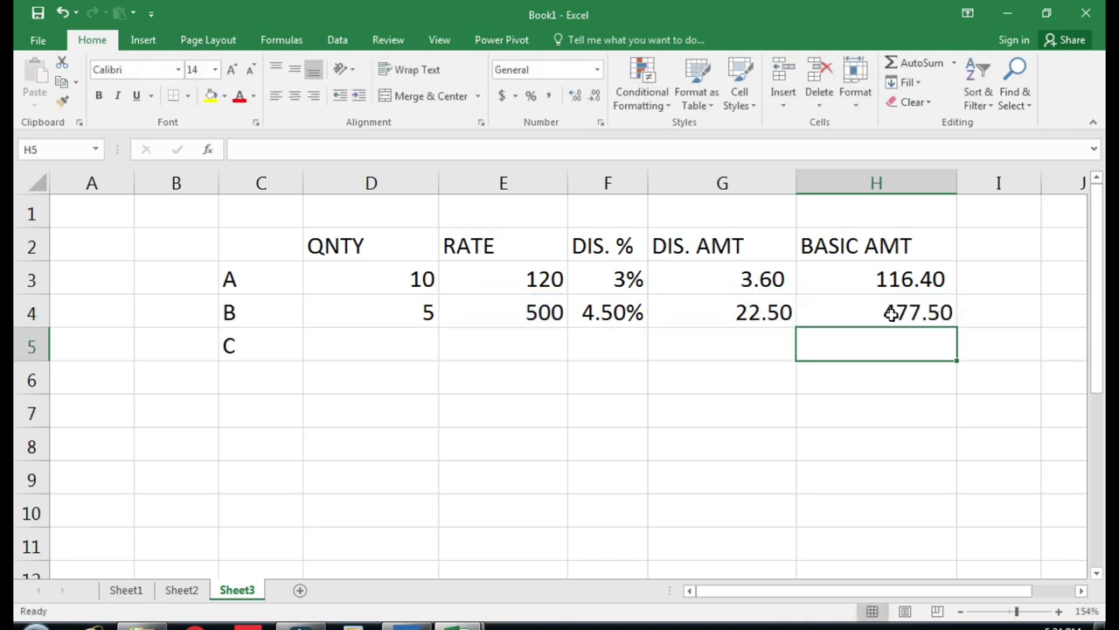
click(876, 312)
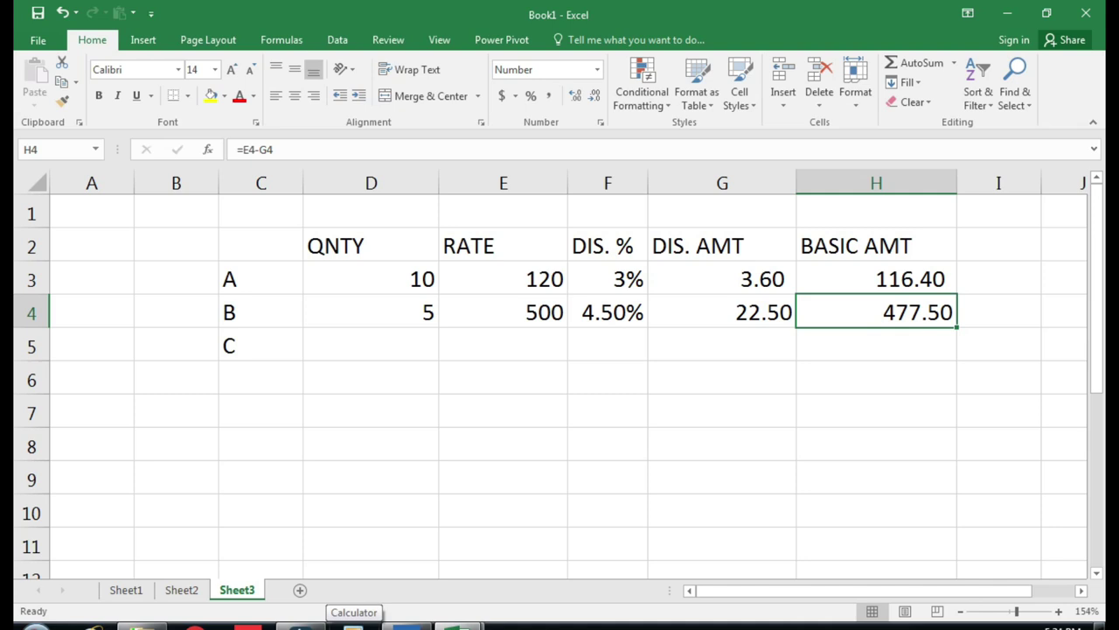
- Change item B's discount to 8%, giving a 40.00 discount and 460.00 basic amount
key(Left)
key(Left)
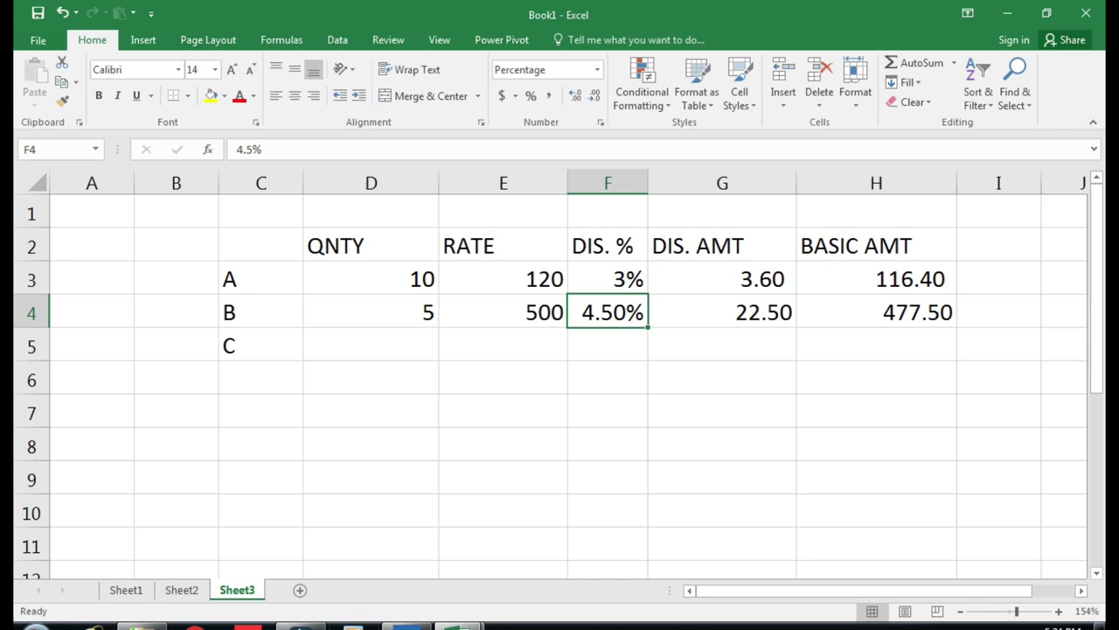
text(8)
key(Return)
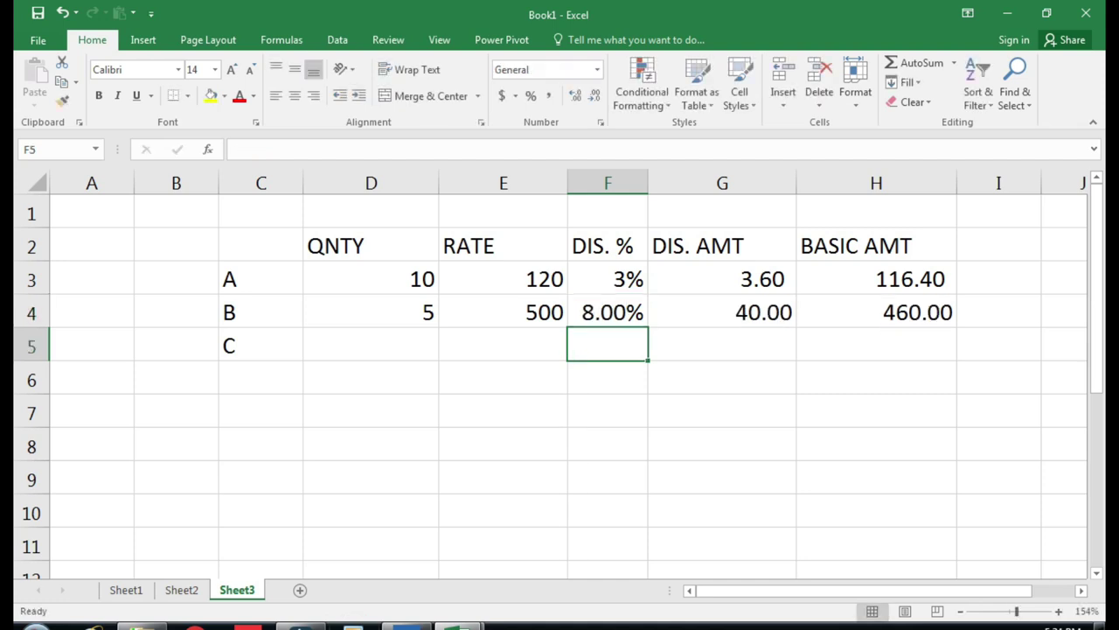
key(Up)
key(Right)
key(Right)
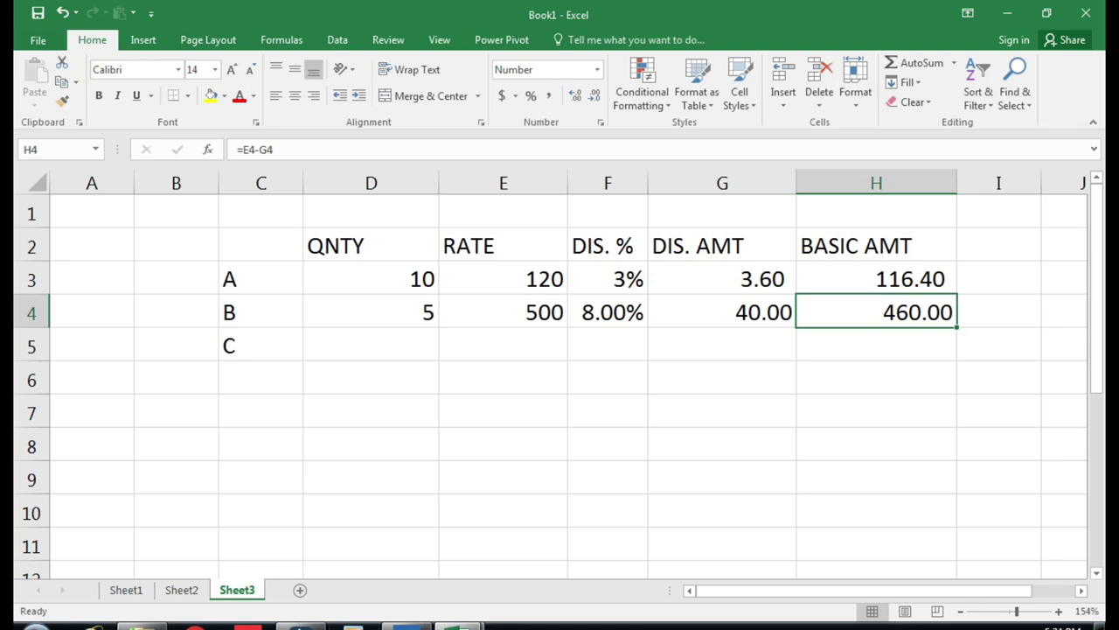
key(Left)
key(Left)
key(Left)
key(Left)
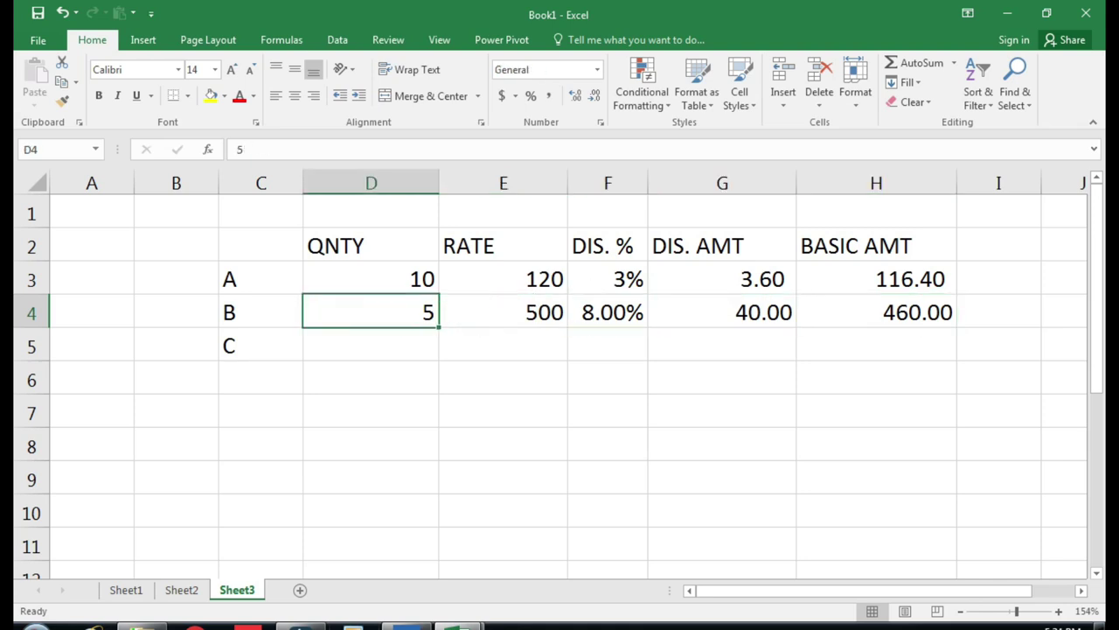
key(Left)
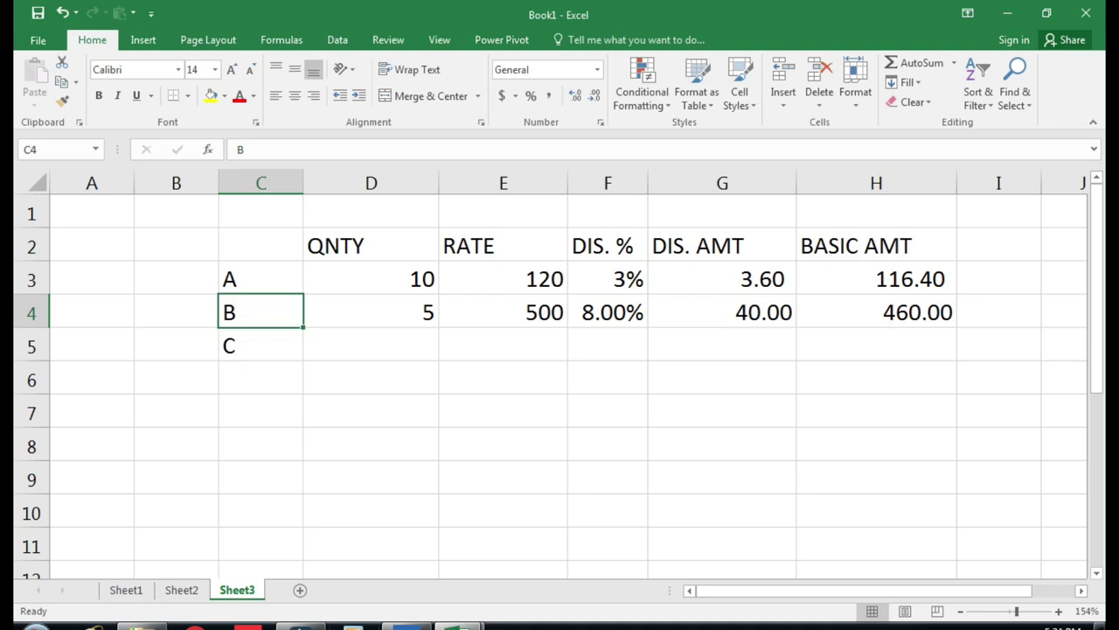
key(Right)
key(Right)
key(Right)
key(Up)
key(Down)
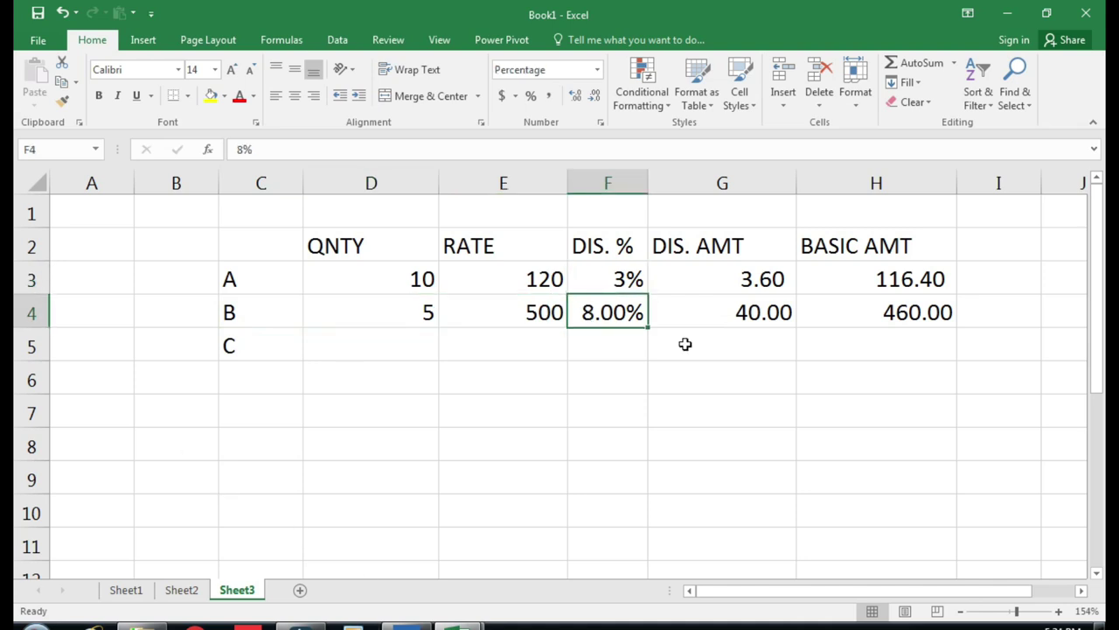
- Copy the discount amount formula down to G10 and enter item C's quantity 10 and rate 100
click(696, 322)
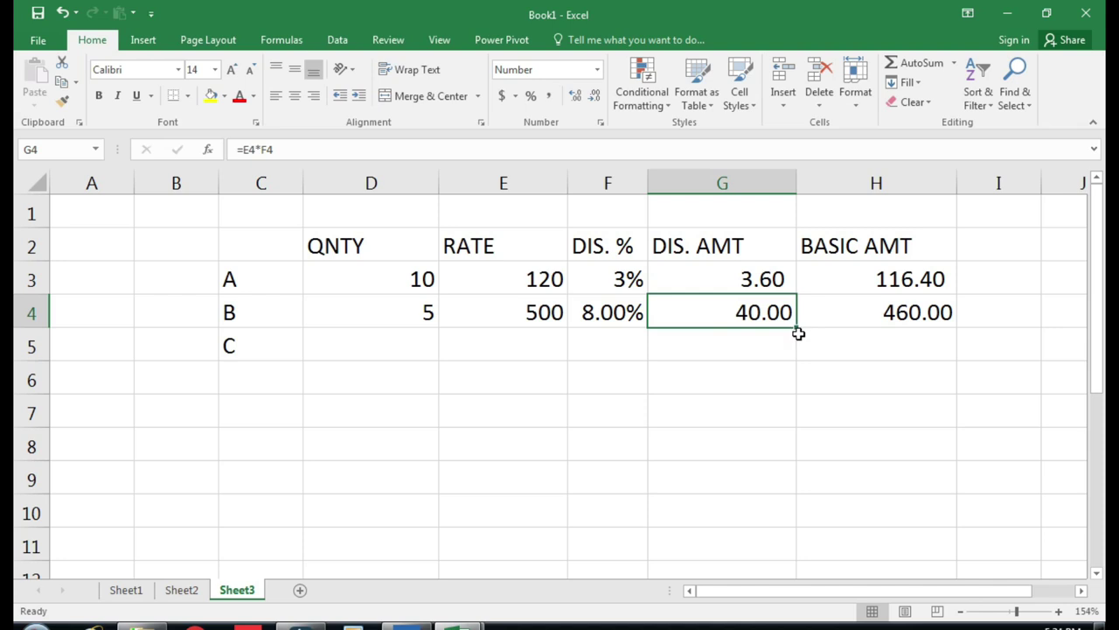
drag(797, 330, 795, 515)
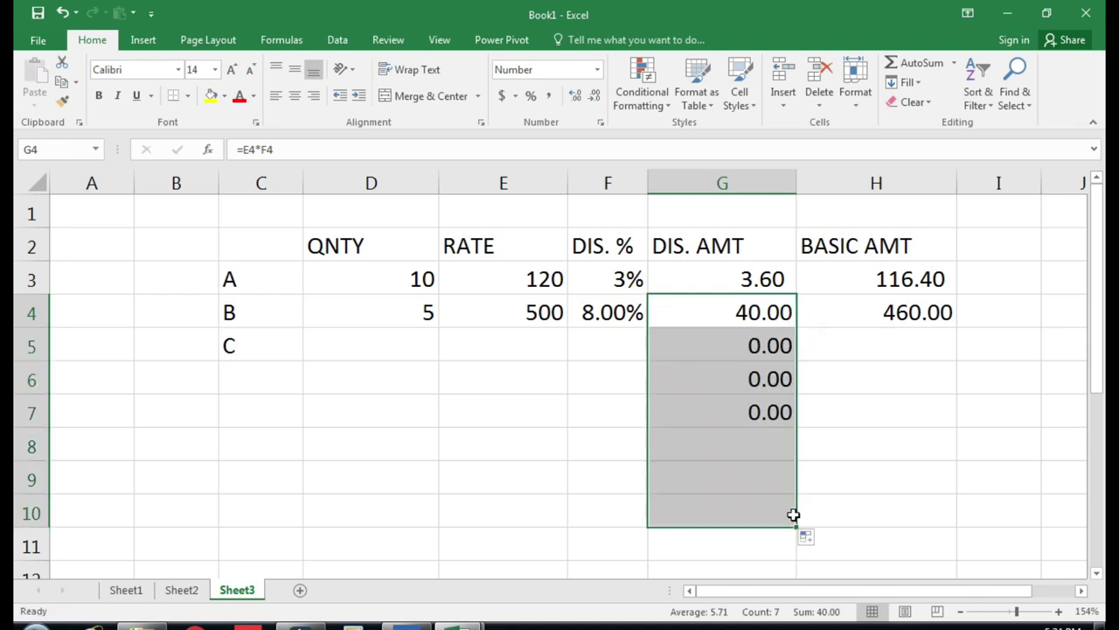
click(371, 343)
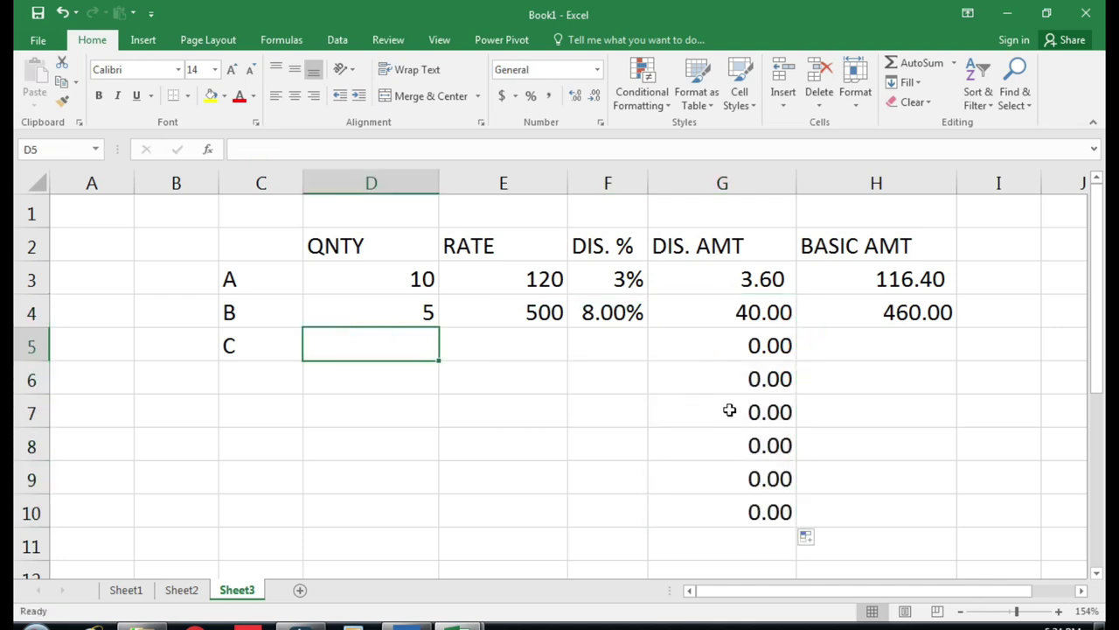
text(10)
key(Tab)
text(100)
key(Tab)
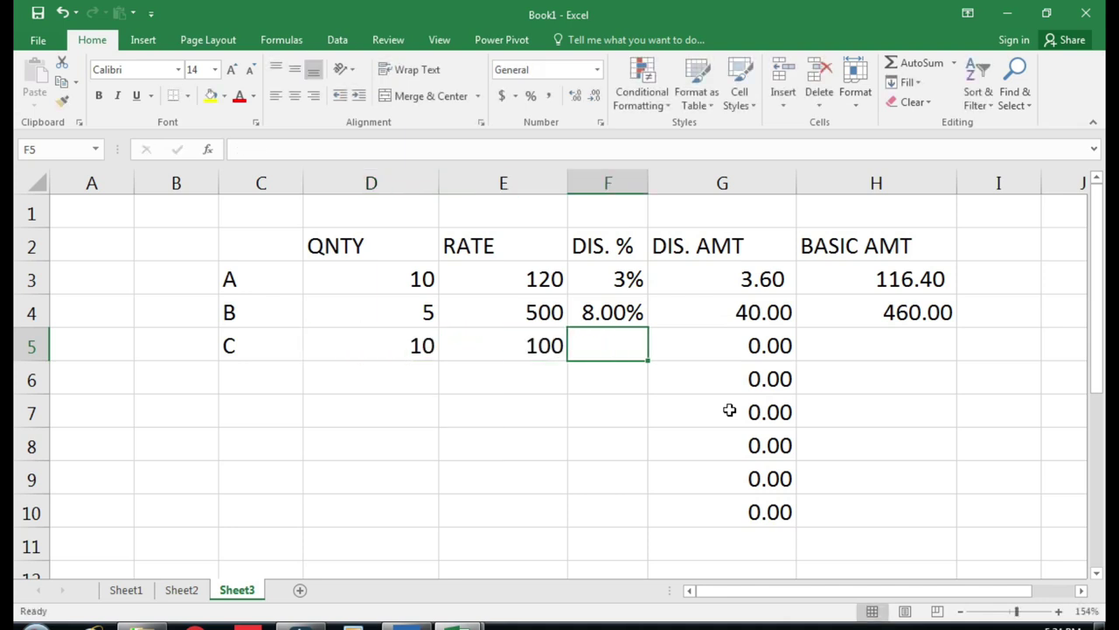
- Set item C's discount to 4%, giving a 4.00 discount amount
text(4)
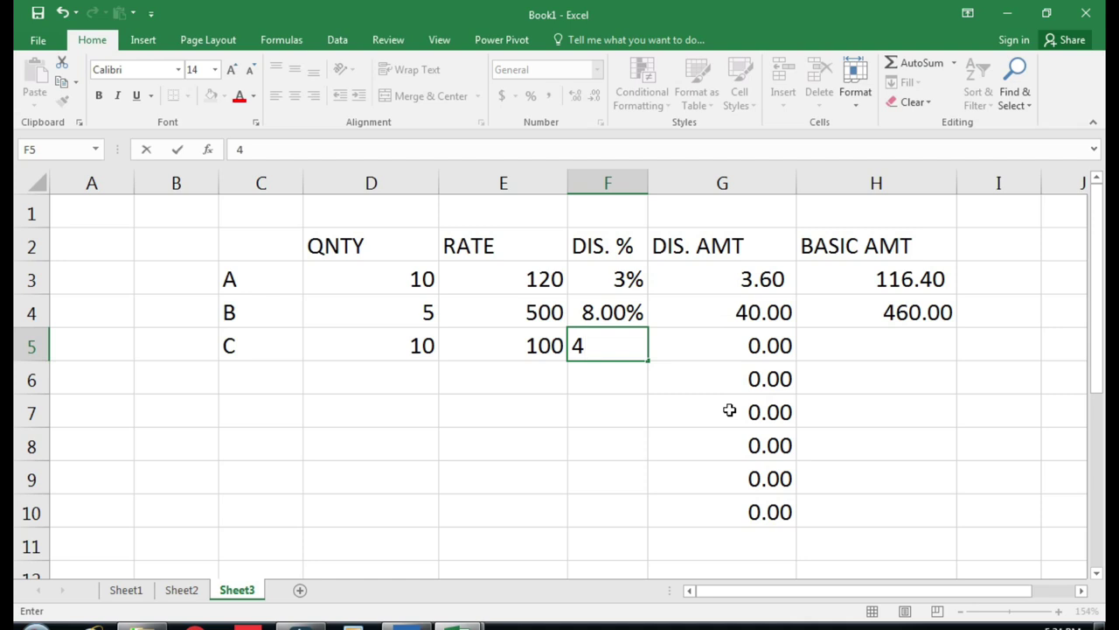
key(Return)
key(Up)
key(Right)
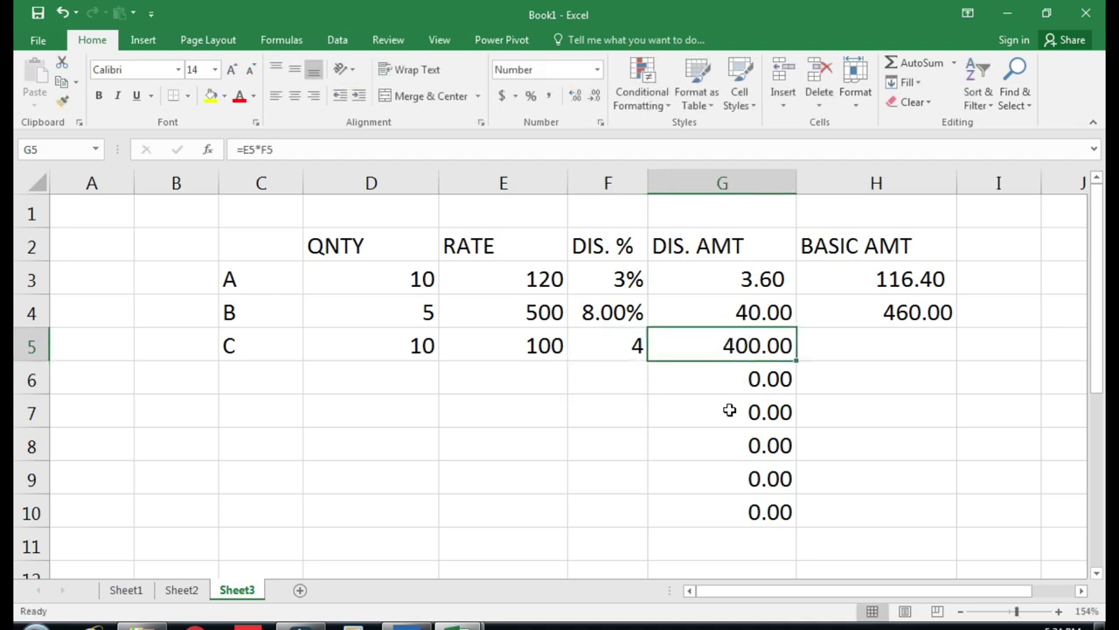
key(Right)
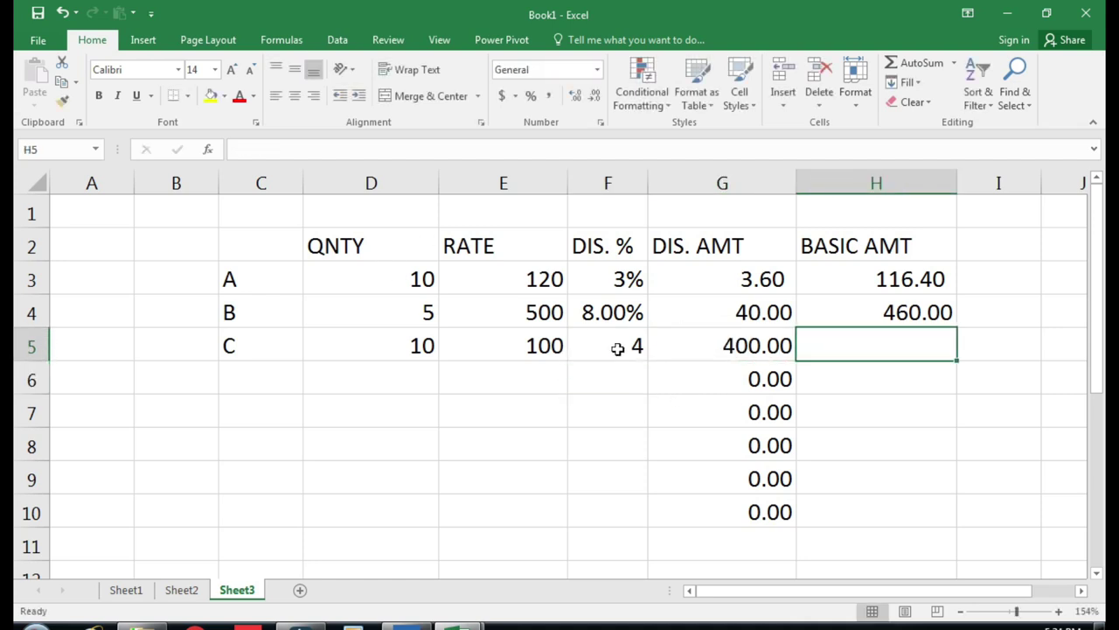
click(617, 347)
text(4)
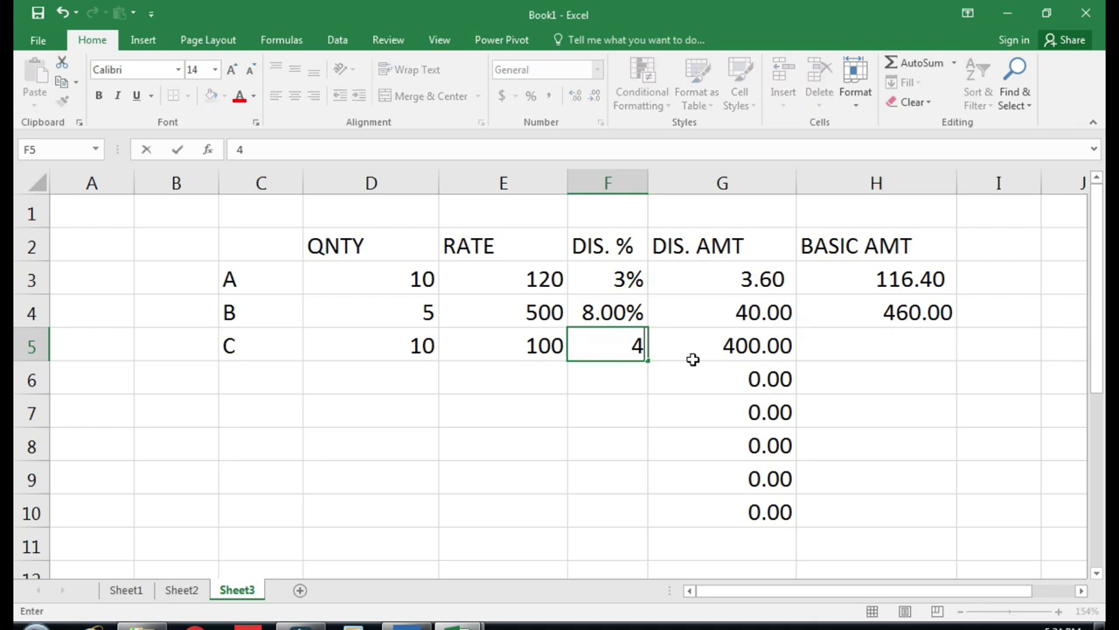
text(%)
key(Return)
- Fill the basic amount formula from H4 down to H10
key(Up)
key(Right)
key(Right)
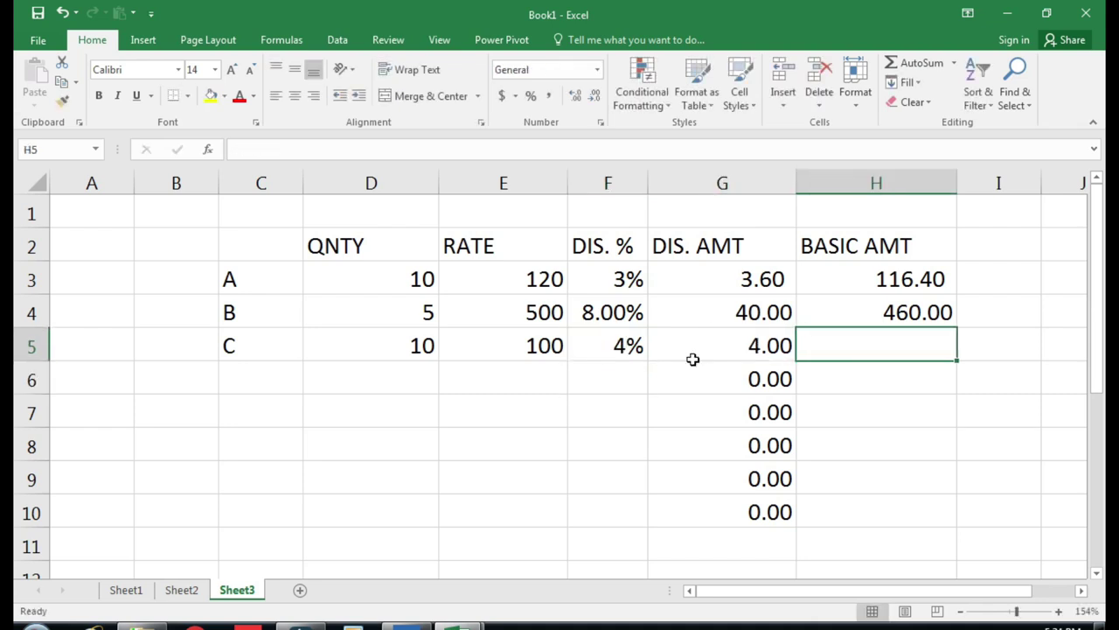
click(909, 313)
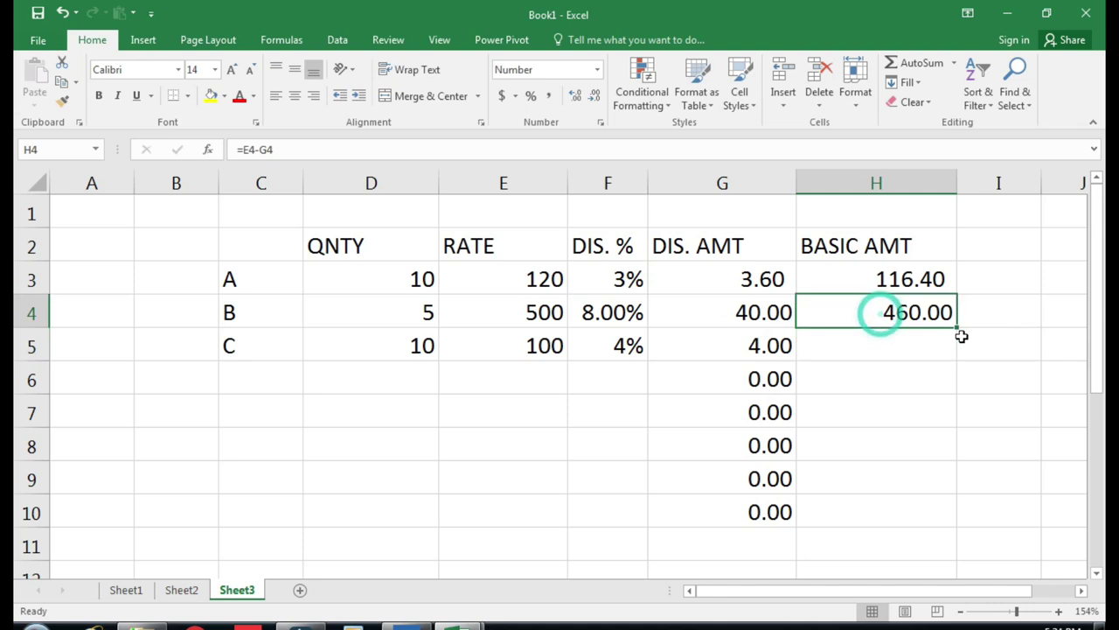
drag(956, 327, 950, 524)
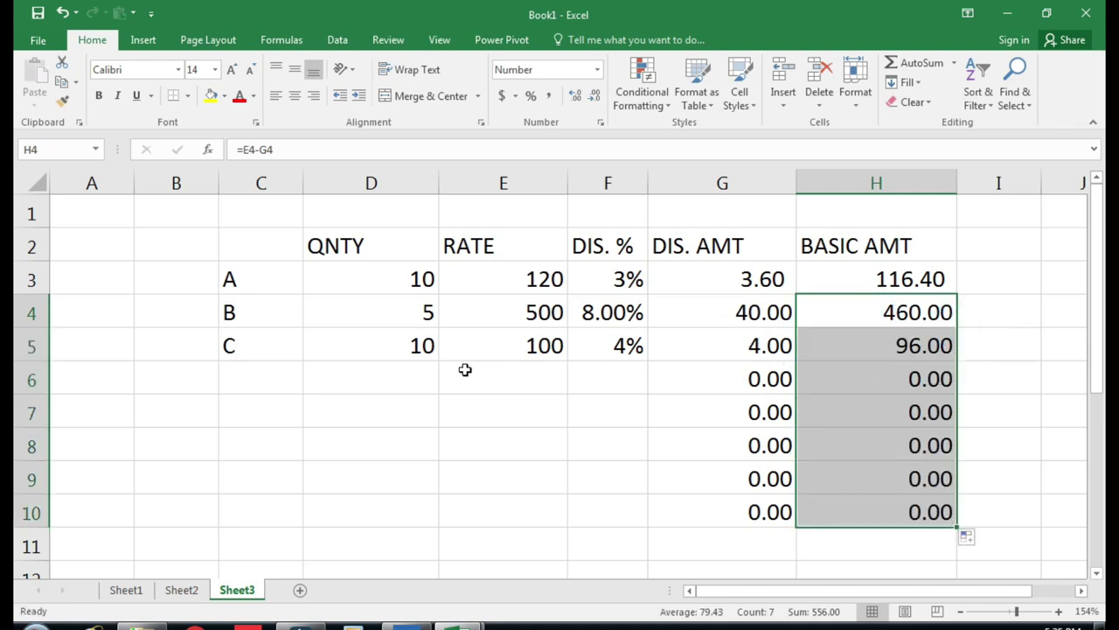
- Add item D with quantity 100, rate 800 and a 9.4% discount
click(381, 355)
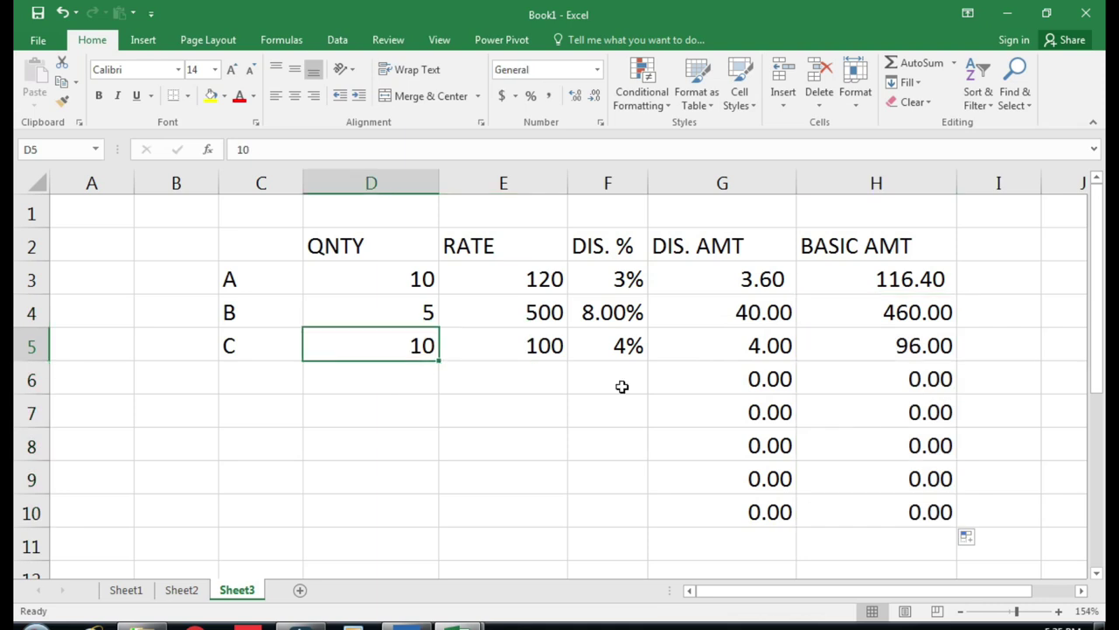
key(Left)
key(Down)
text(C)
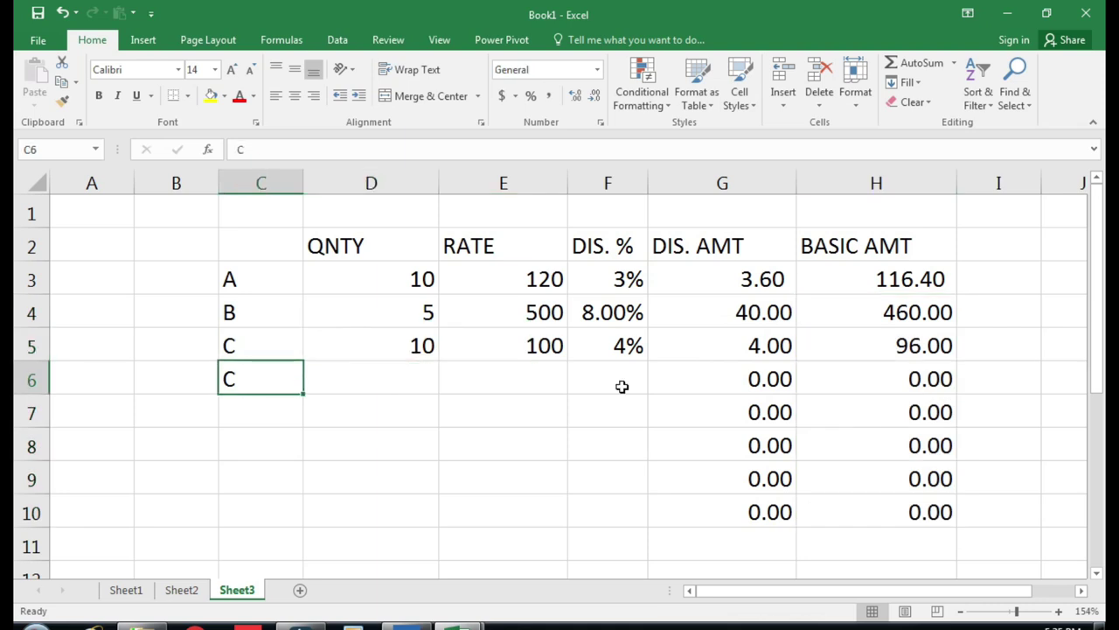
text(D)
key(Right)
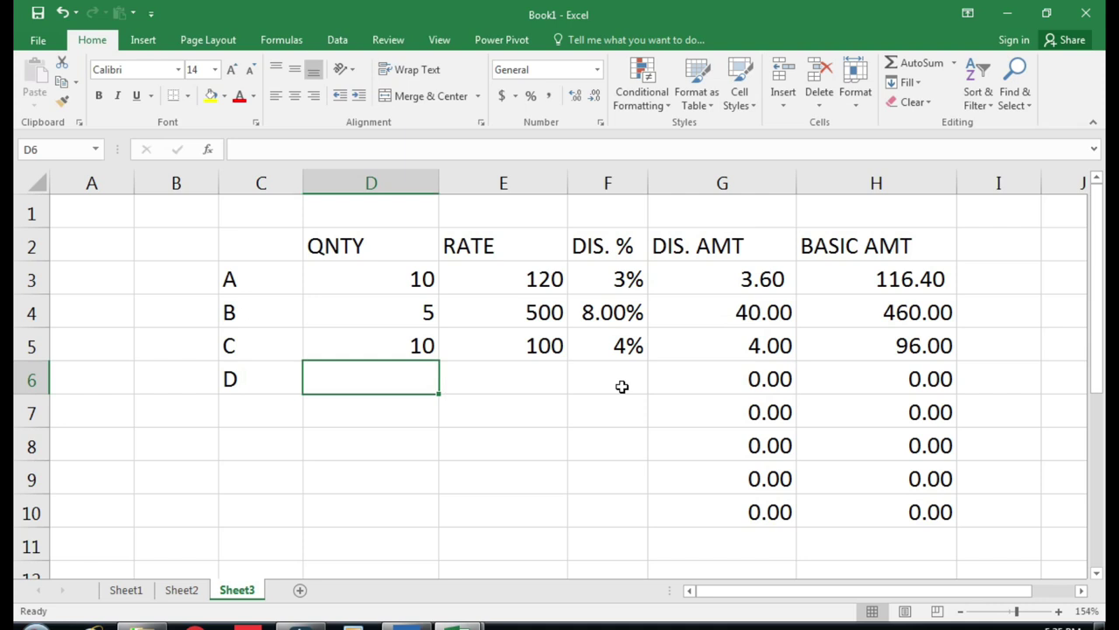
text(100)
key(Right)
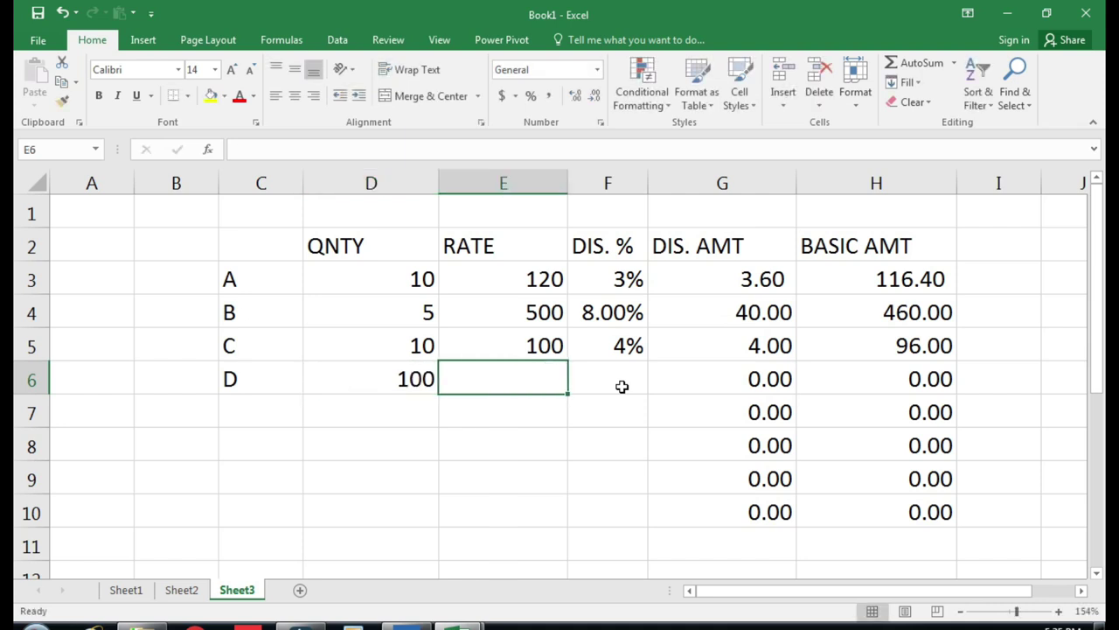
text(800)
key(Right)
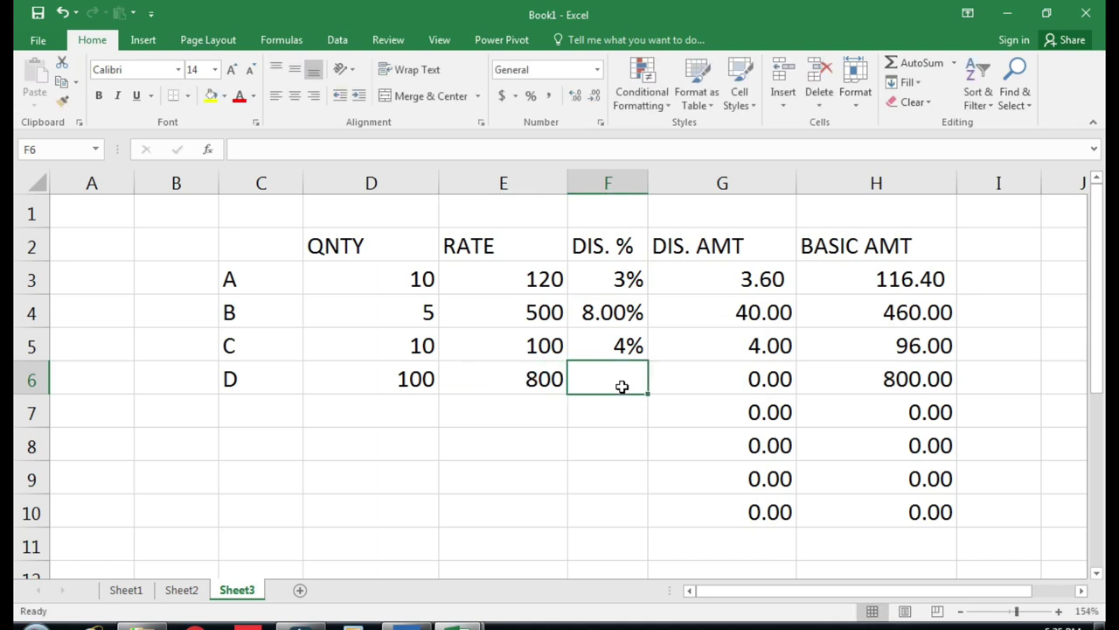
text(9.4%)
key(Return)
- Check item D's 75.20 discount amount and 724.80 basic amount formulas
click(622, 385)
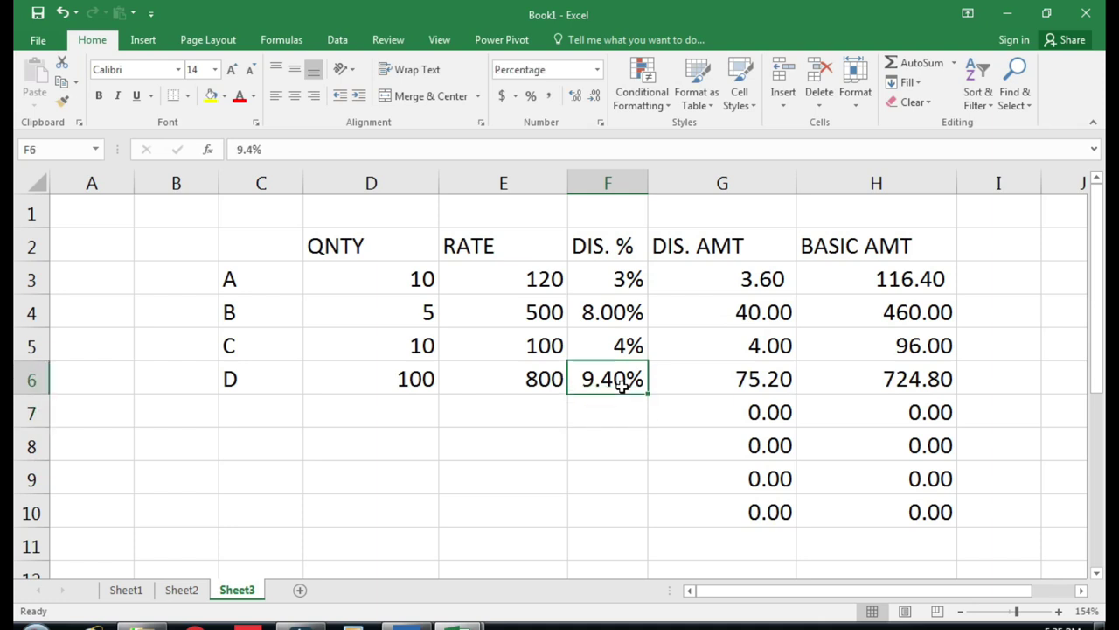
click(774, 378)
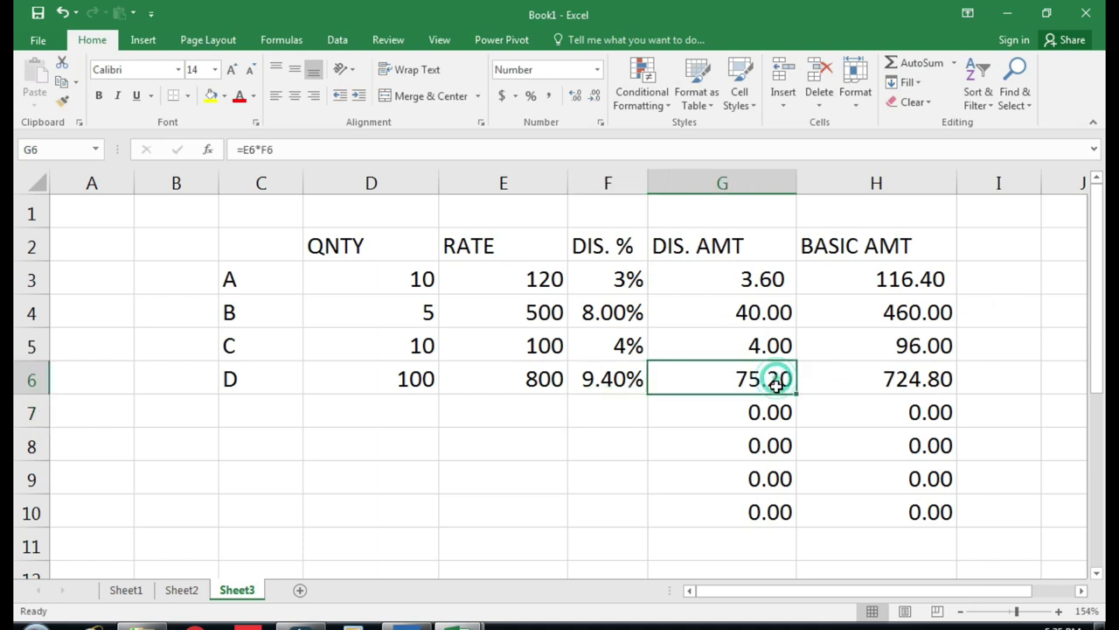
click(552, 372)
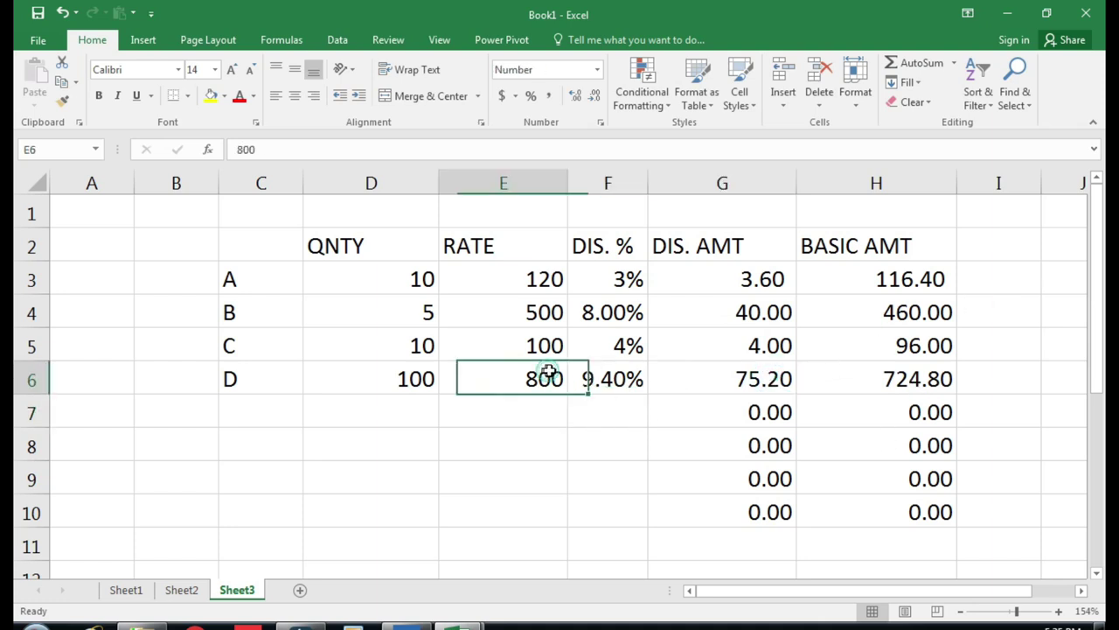
click(890, 391)
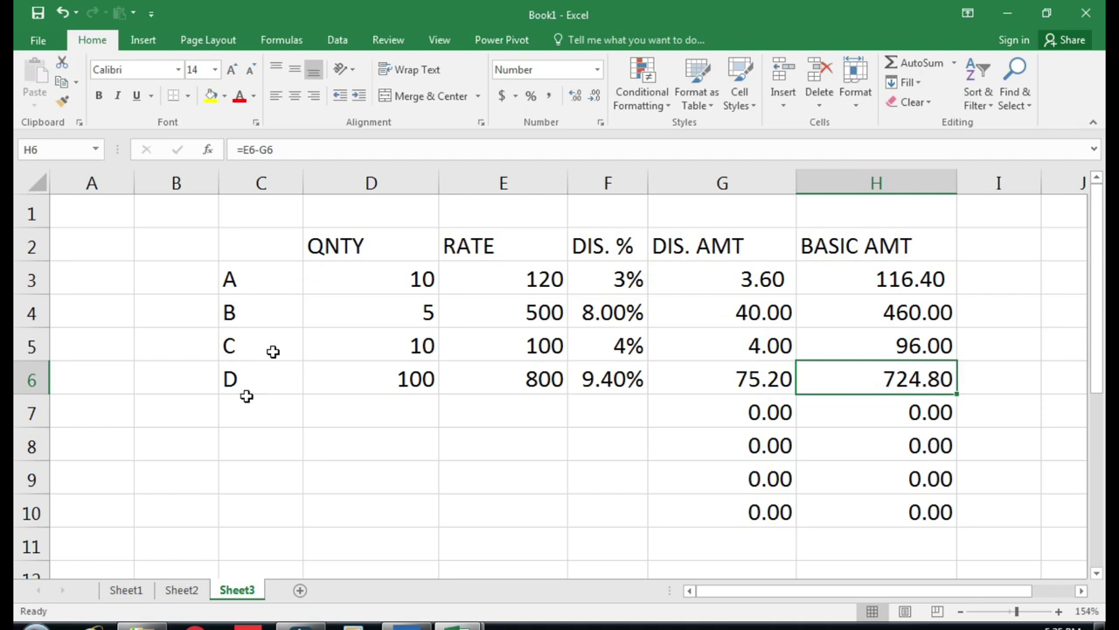
- Compare TallyPrime's Gross Profit ratio with the consolidated trading gross profit in Excel
click(183, 590)
click(183, 492)
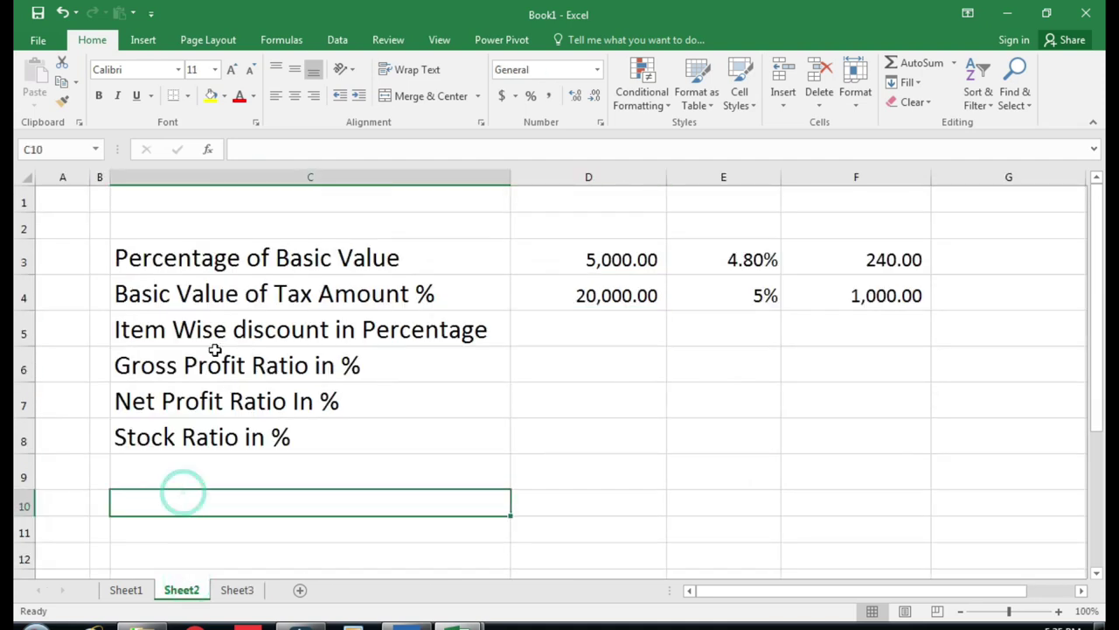
click(185, 366)
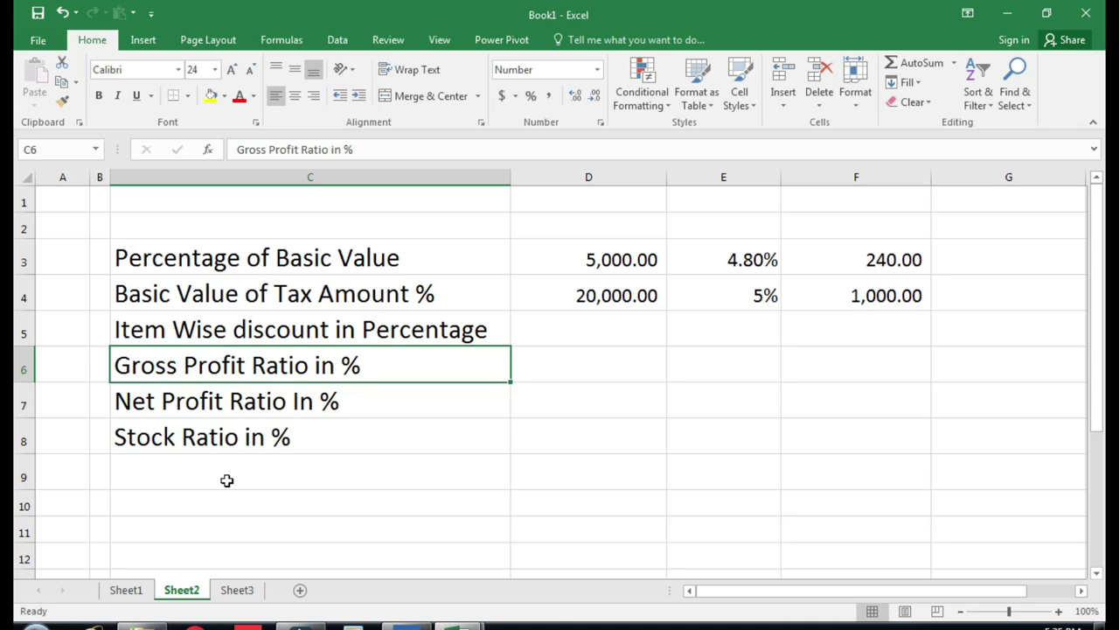
key(alt+Tab)
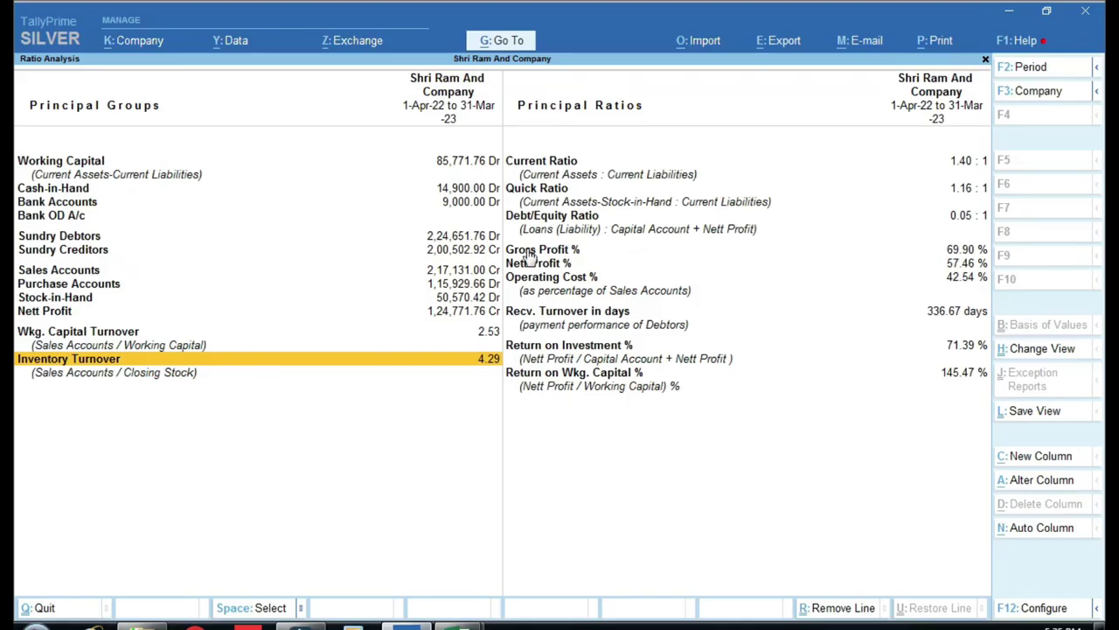
click(419, 562)
scroll(325, 294, up, 4)
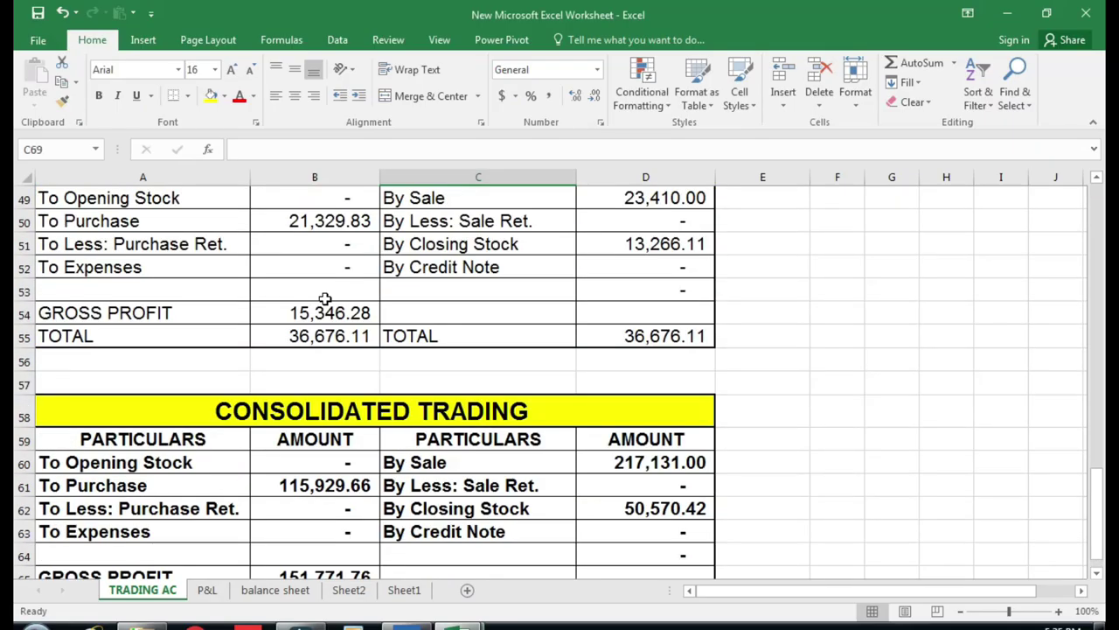
scroll(324, 295, down, 3)
click(316, 320)
- View TallyPrime's Profit & Loss A/c with GST details expanded, then compare in Excel
click(408, 623)
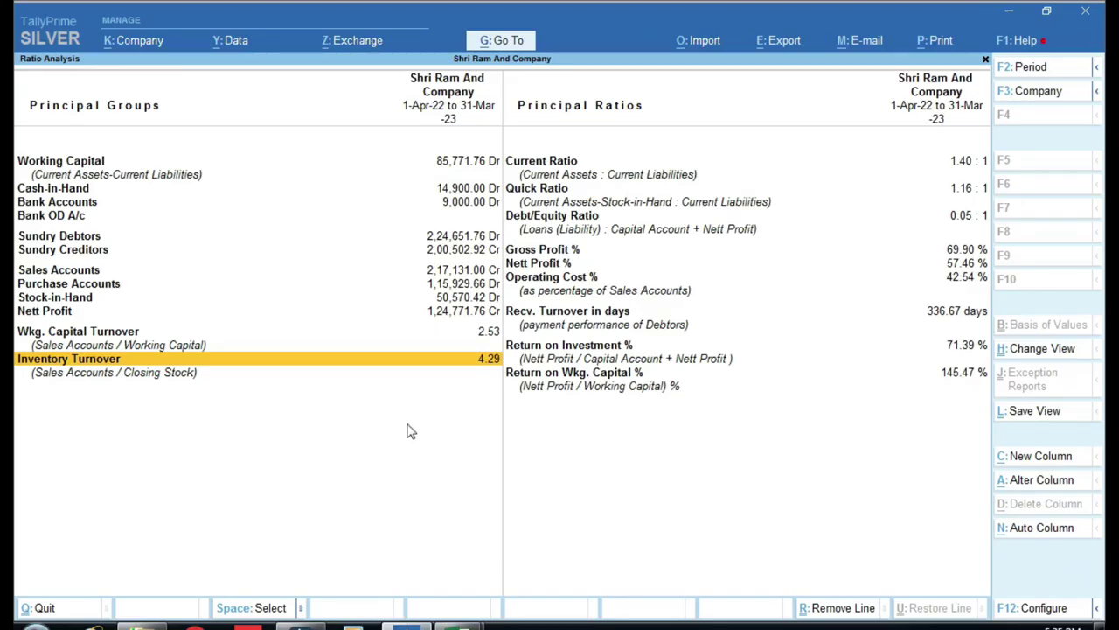
key(Escape)
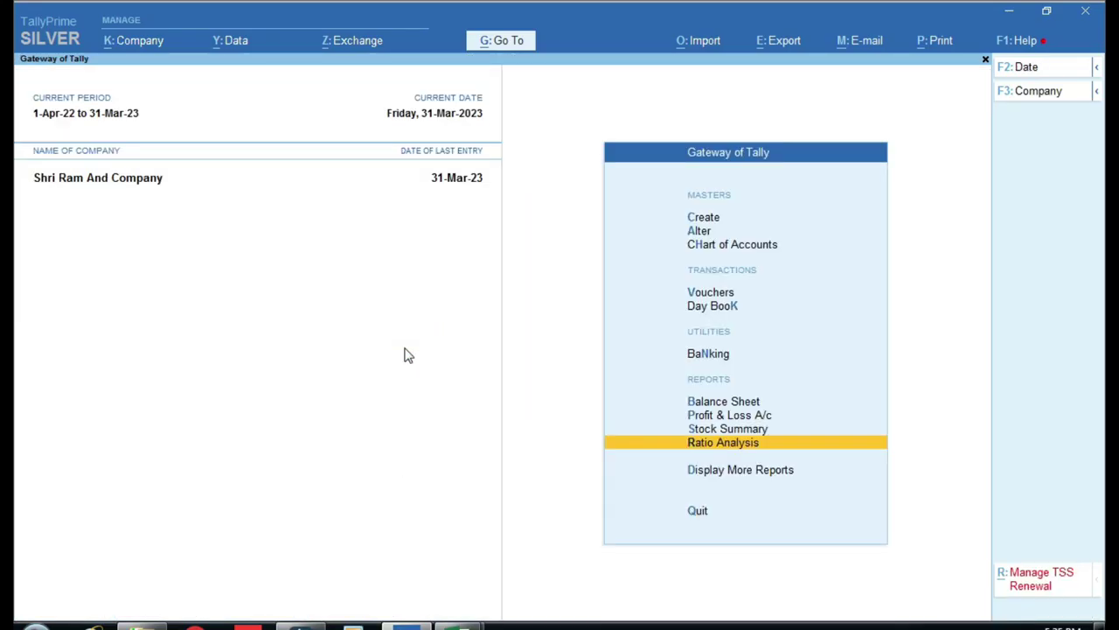
key(p)
key(alt+F5)
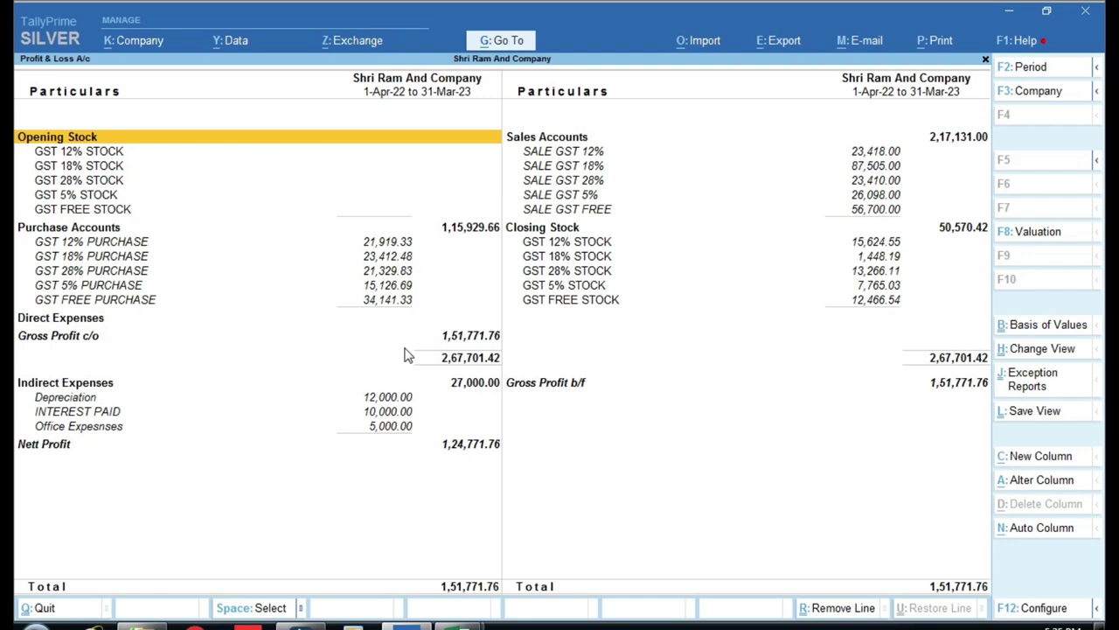
key(ctrl+1)
click(467, 358)
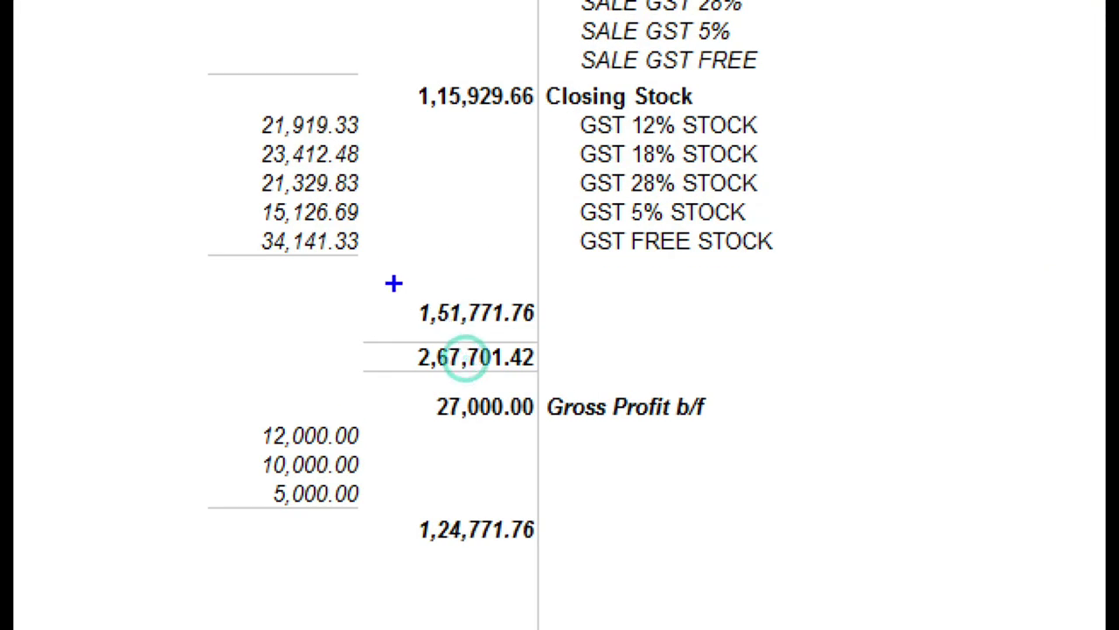
drag(384, 276, 565, 341)
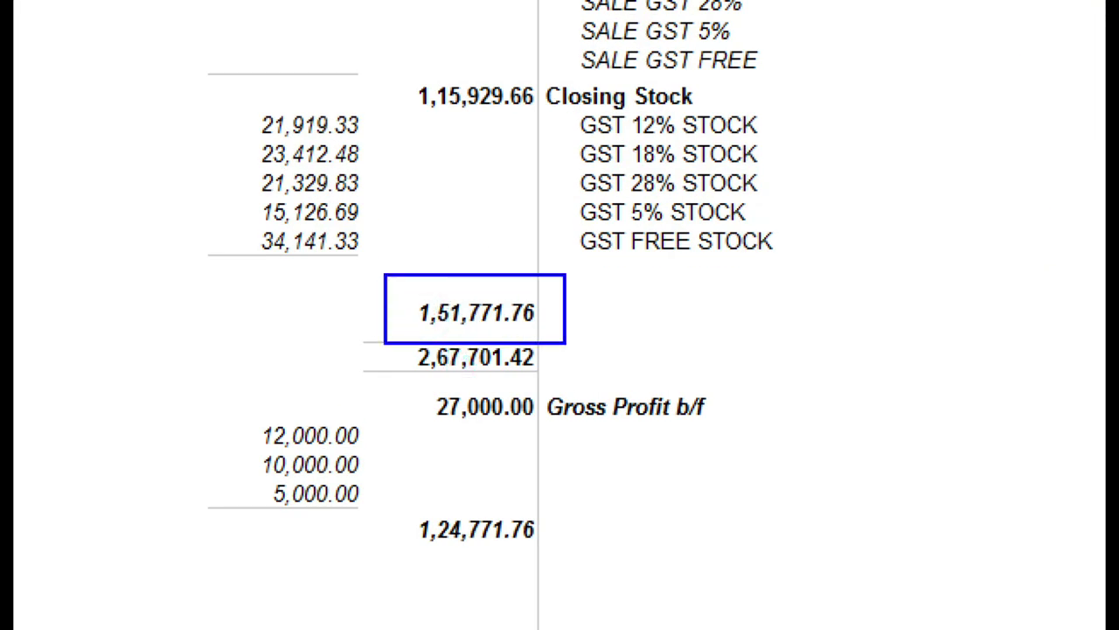
key(Escape)
key(alt+Tab)
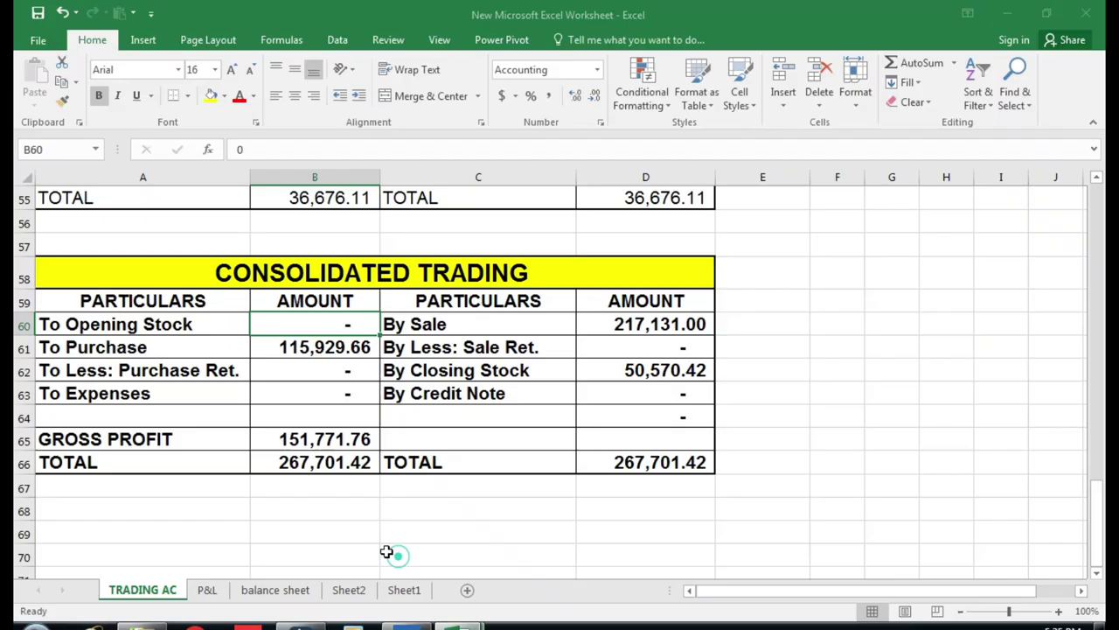
key(ctrl+1)
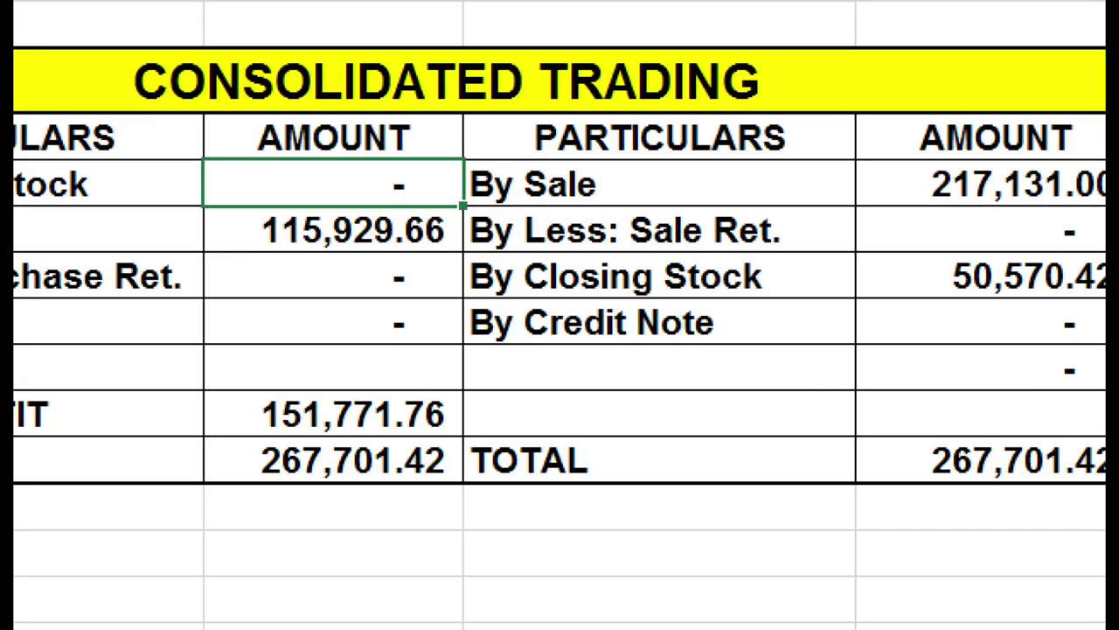
key(Escape)
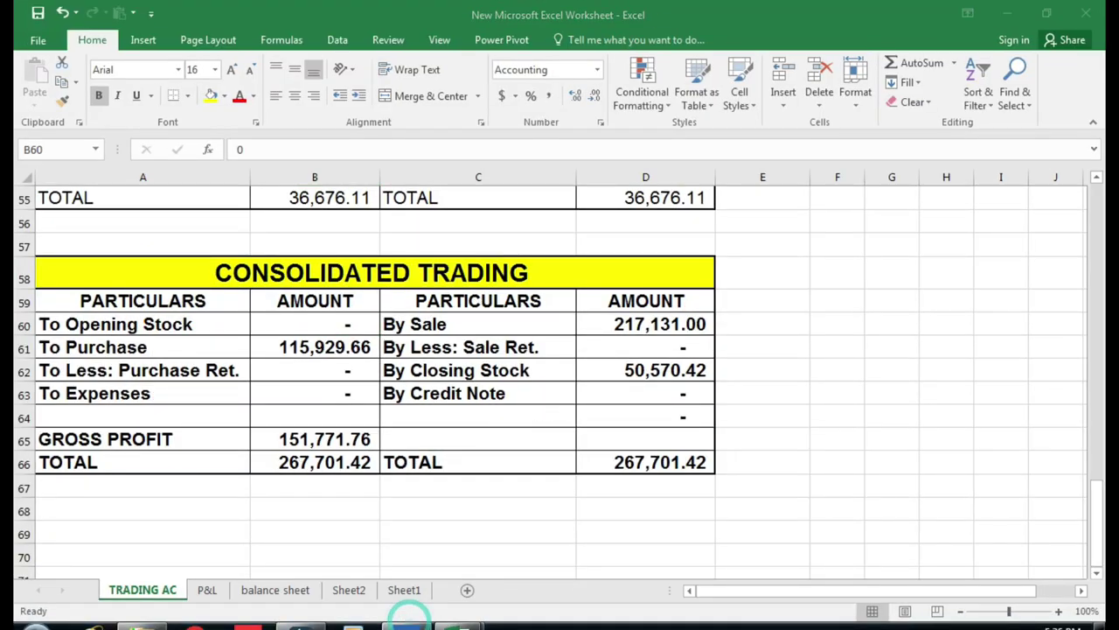
- Reopen TallyPrime's Ratio Analysis report showing Gross Profit % of 69.90%
click(408, 622)
key(Escape)
key(Down)
key(Down)
key(Return)
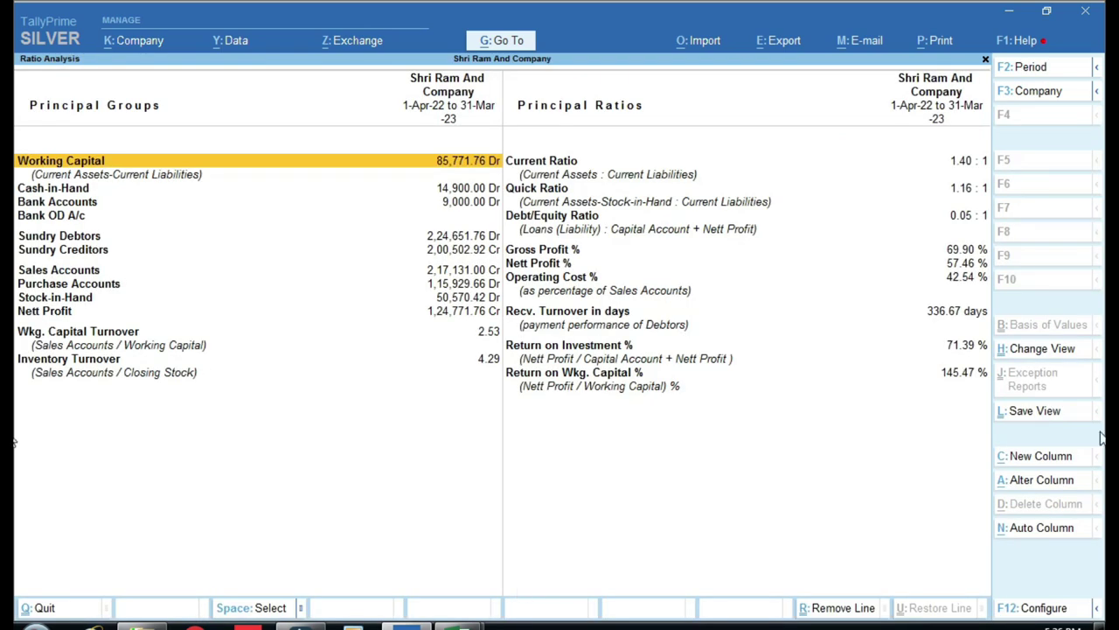
key(ctrl+1)
- Enter =B65/D60 in E60 to compute the gross profit ratio of 0.70
mouse_move(461, 622)
click(423, 549)
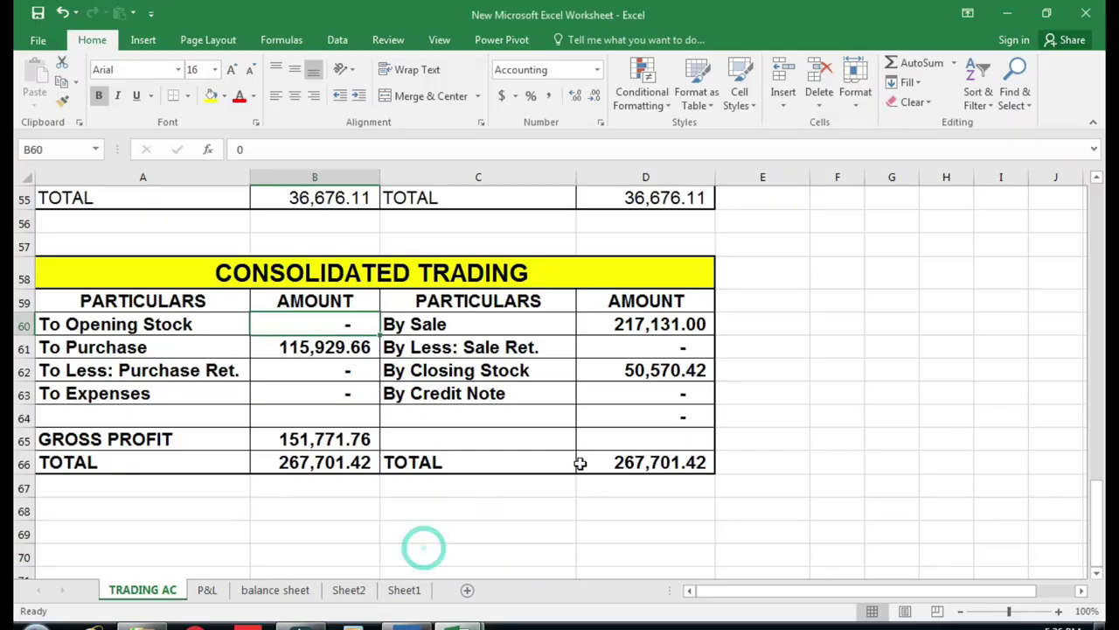
click(772, 322)
text(=)
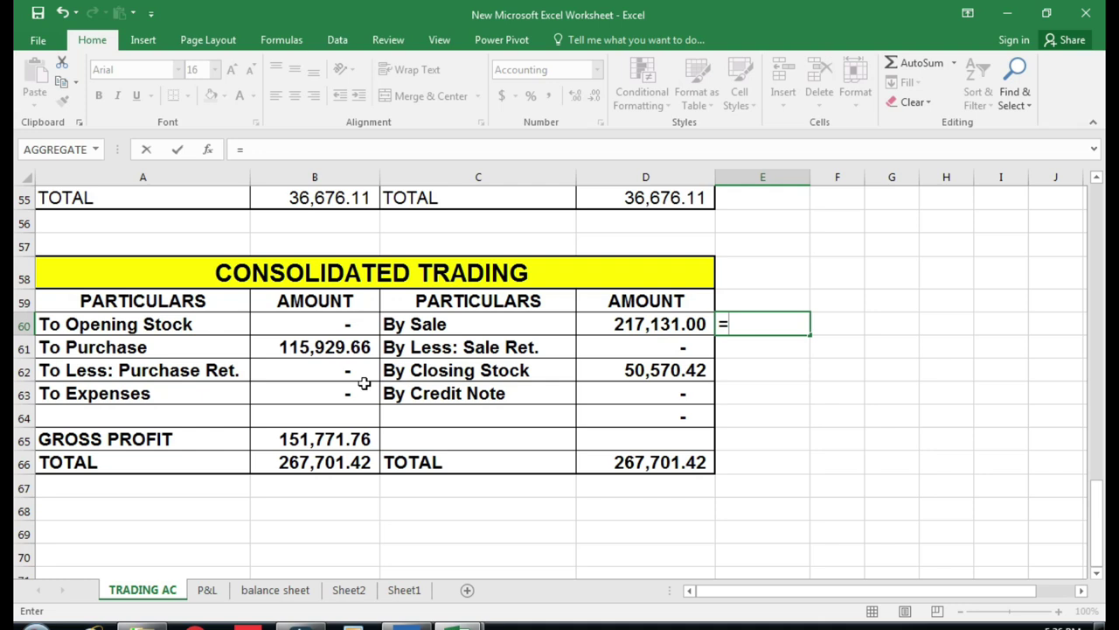
click(316, 439)
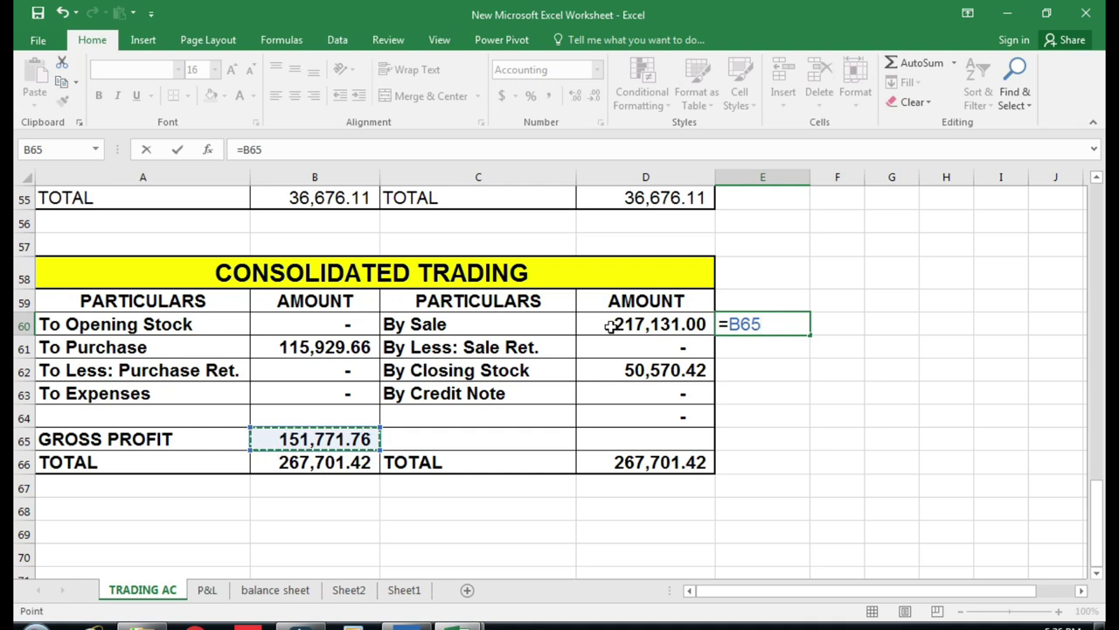
text(/)
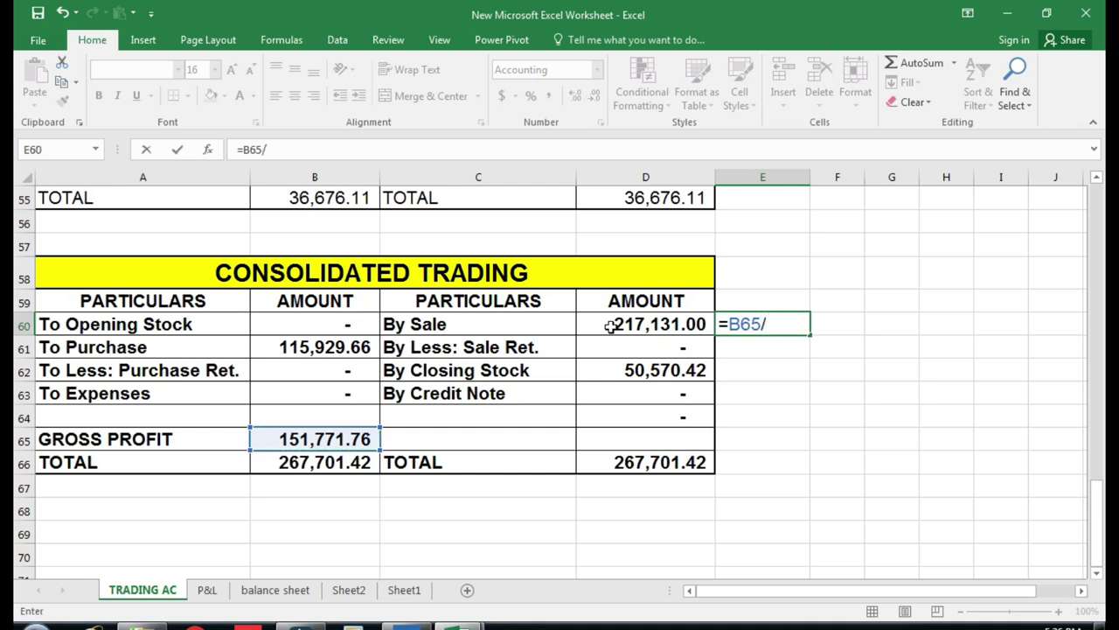
click(651, 323)
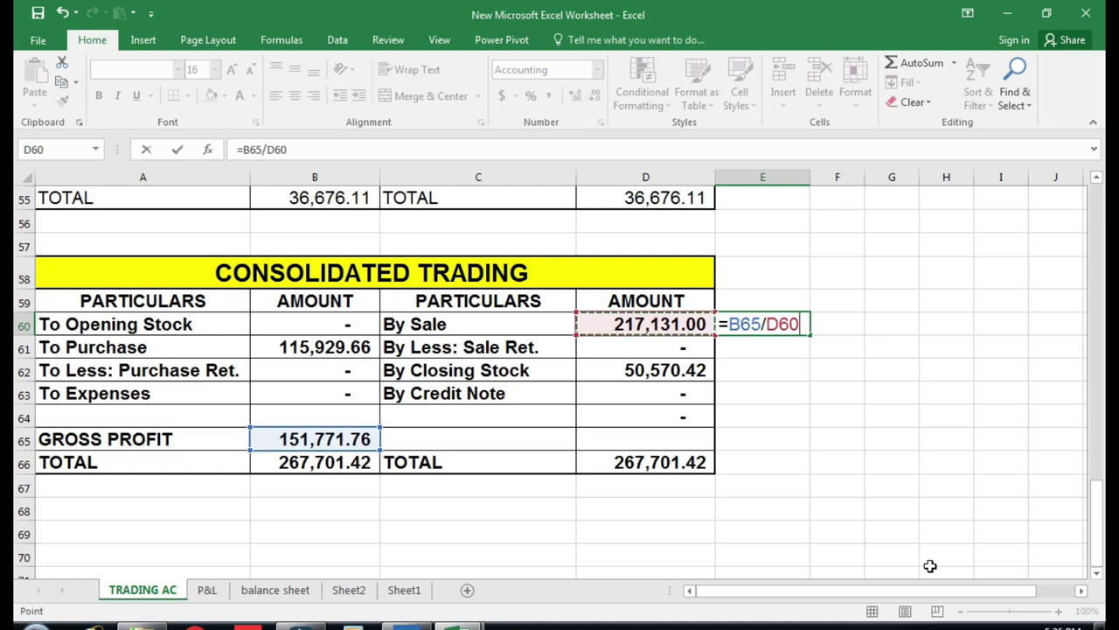
key(Return)
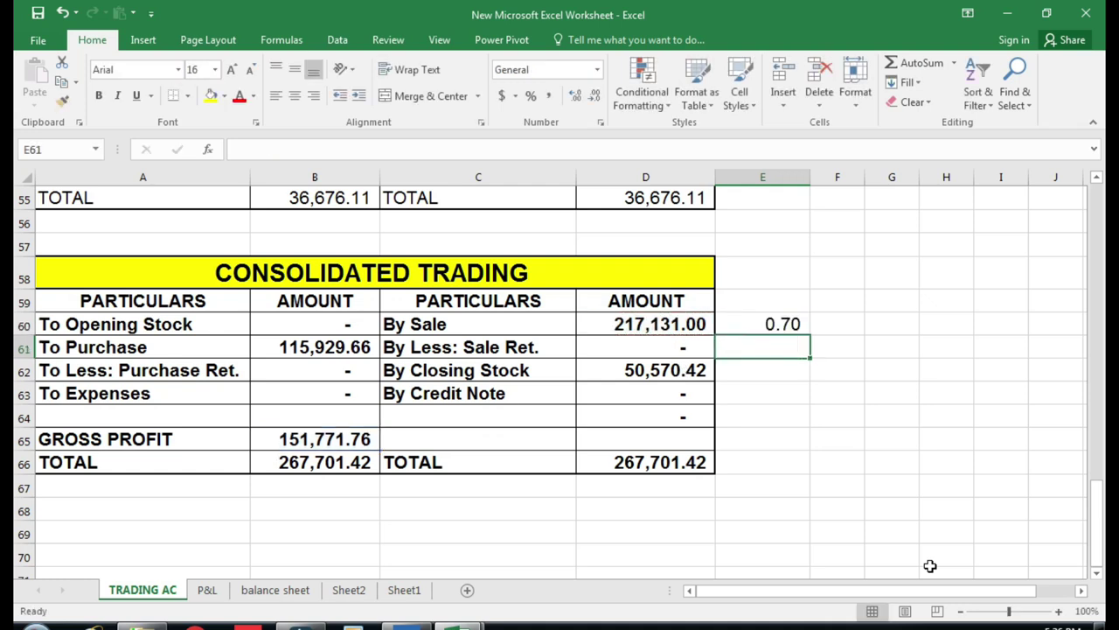
key(Up)
- Try multiplying the E60 ratio by 100, then revert to the plain =B65/D60 formula
key(F2)
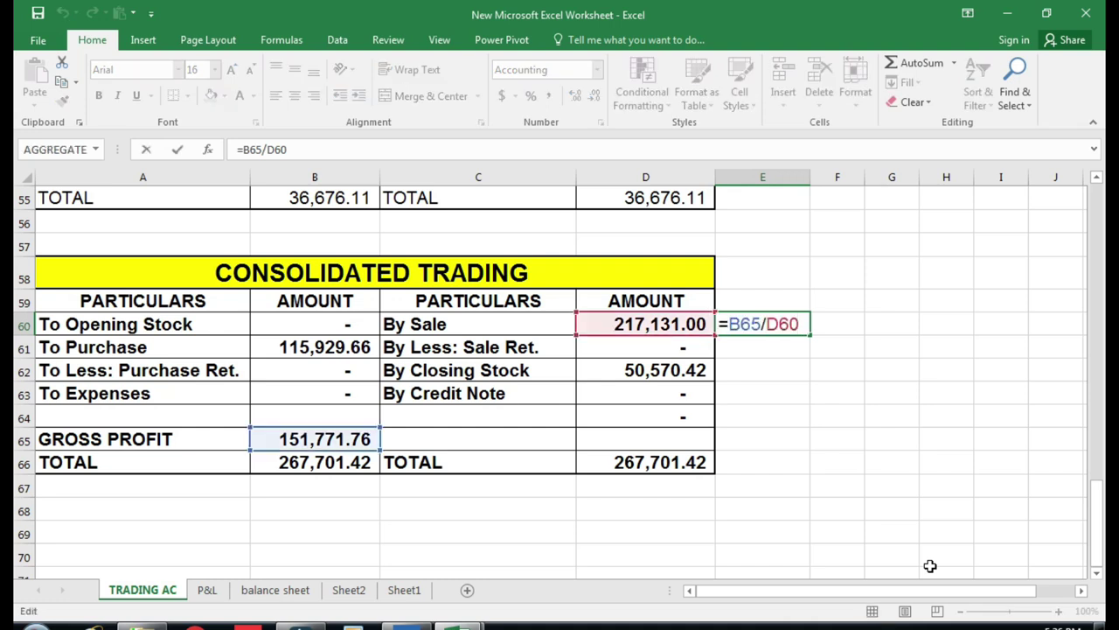
text(*100)
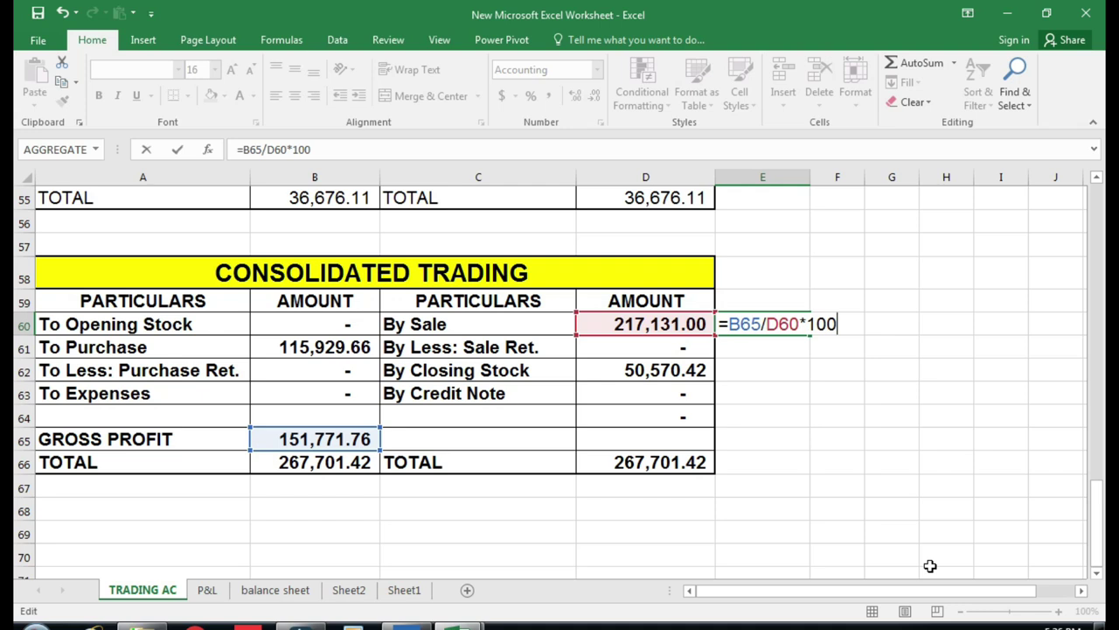
key(Return)
key(Up)
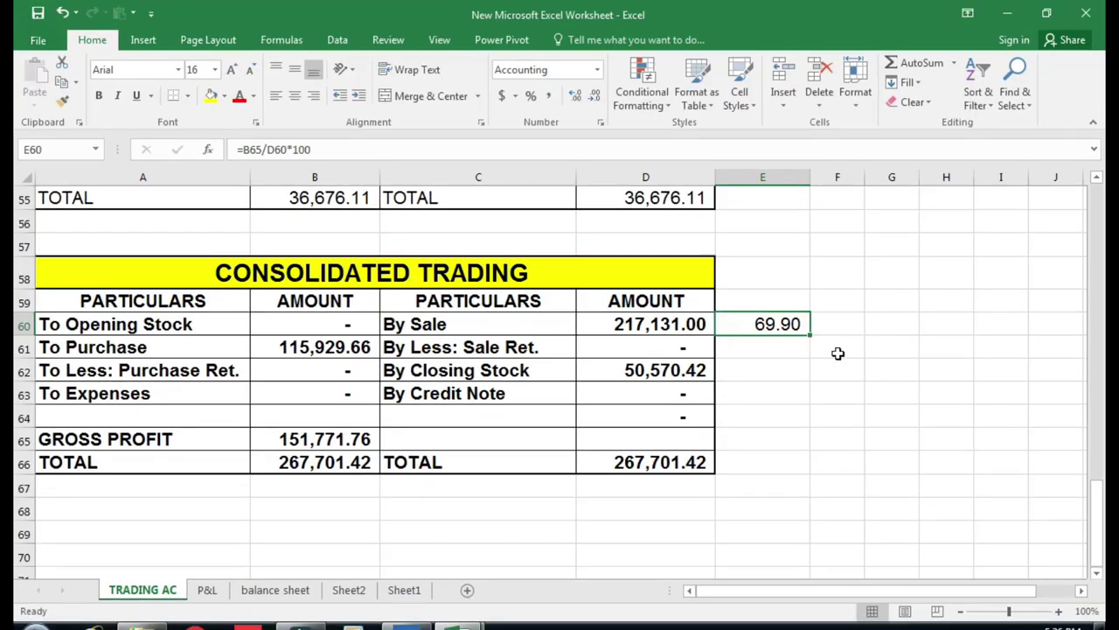
key(F2)
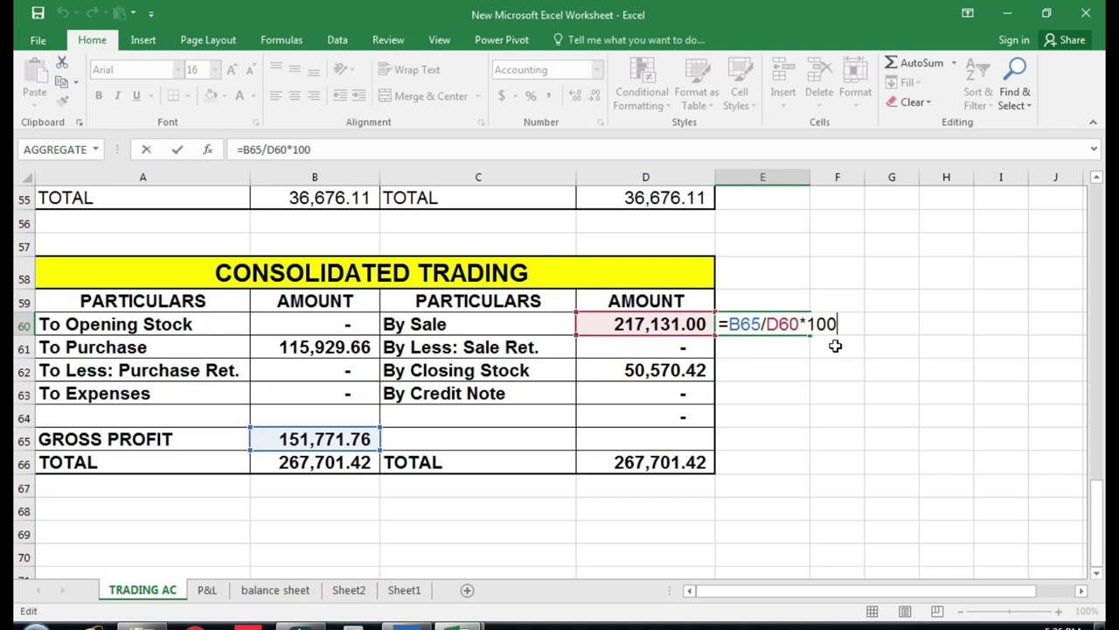
key(BackSpace)
key(BackSpace)
key(BackSpace)
key(BackSpace)
key(Return)
key(Up)
- Format E60 as a percentage with two decimals (69.90%) and widen column E to fit
click(531, 97)
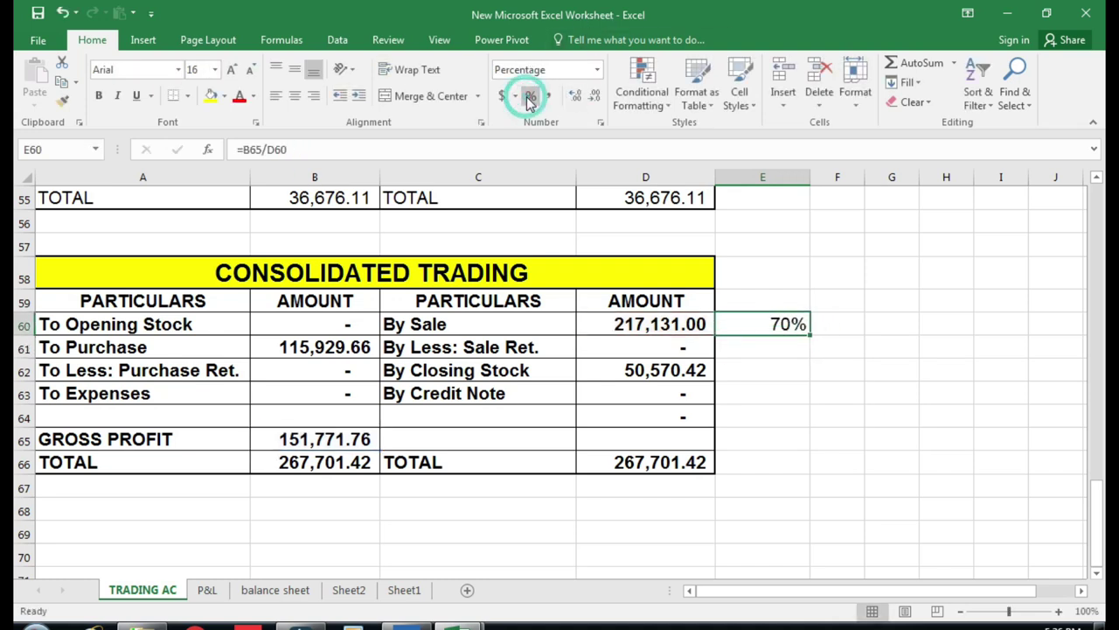
click(576, 97)
click(577, 96)
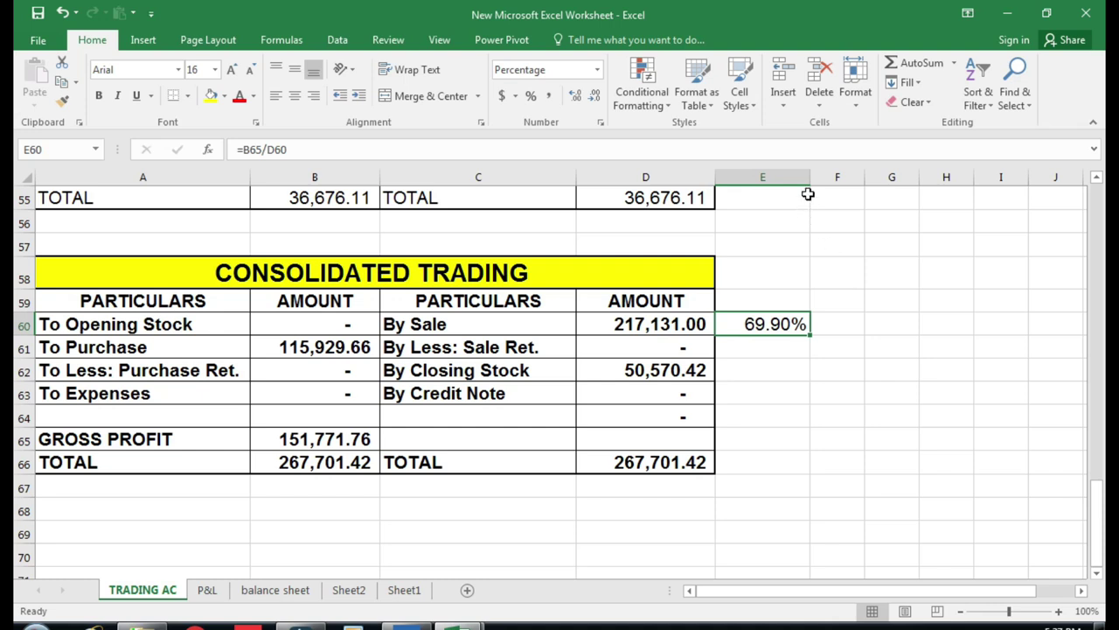
drag(813, 177, 826, 177)
click(574, 97)
click(574, 96)
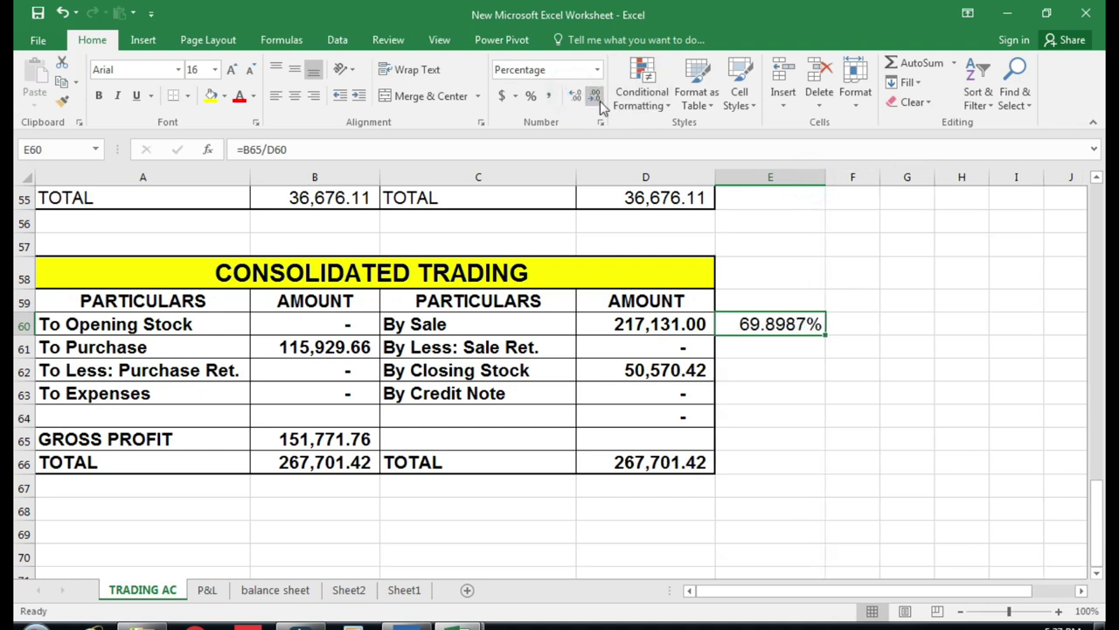
click(594, 96)
click(594, 96)
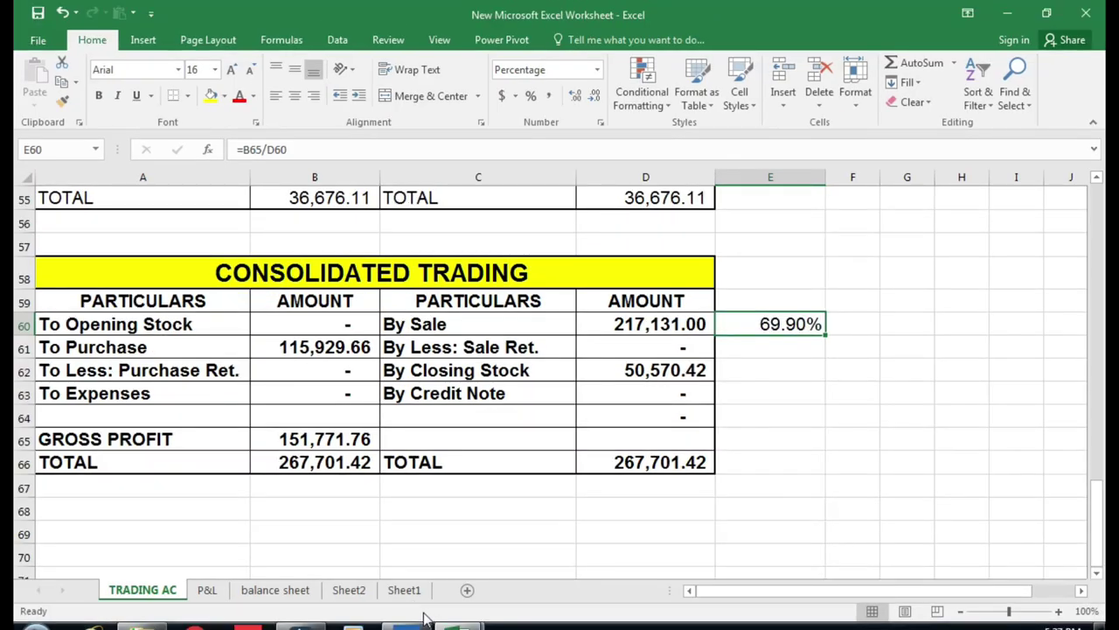
- Compare against TallyPrime's Gross Profit % in Ratio Analysis, then bring up Excel's P&L sheet
click(426, 619)
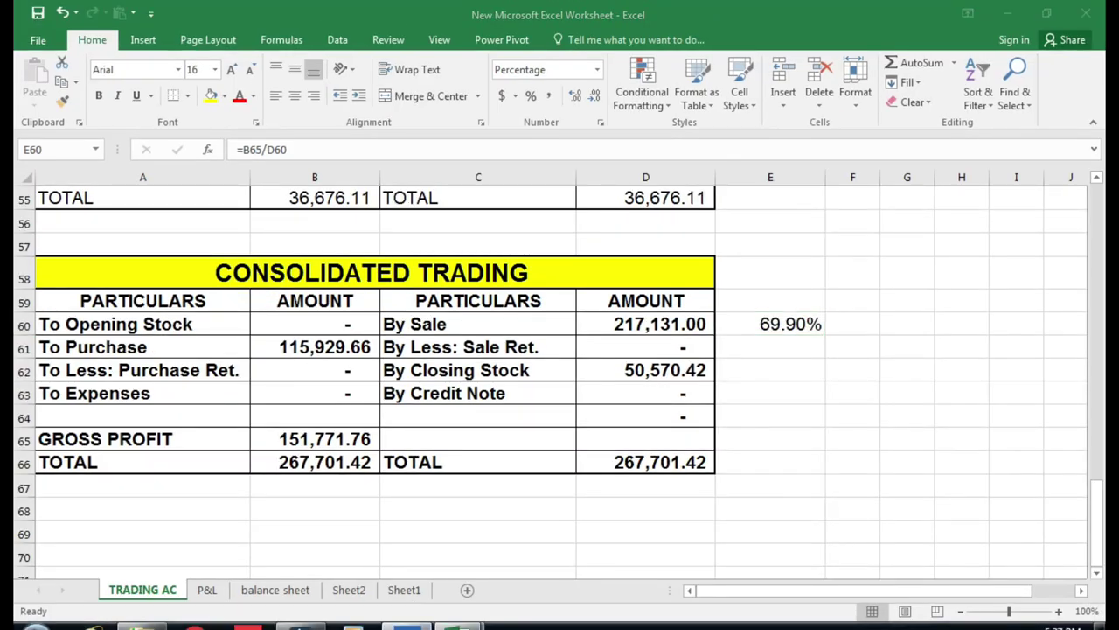
click(962, 249)
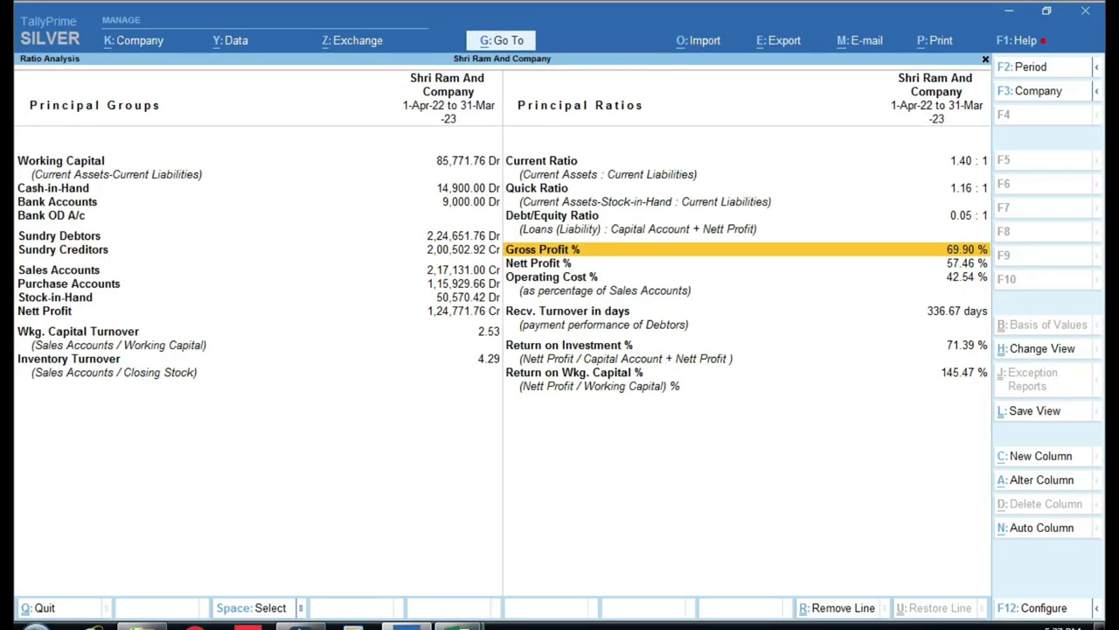
right_click(457, 624)
click(457, 624)
click(376, 524)
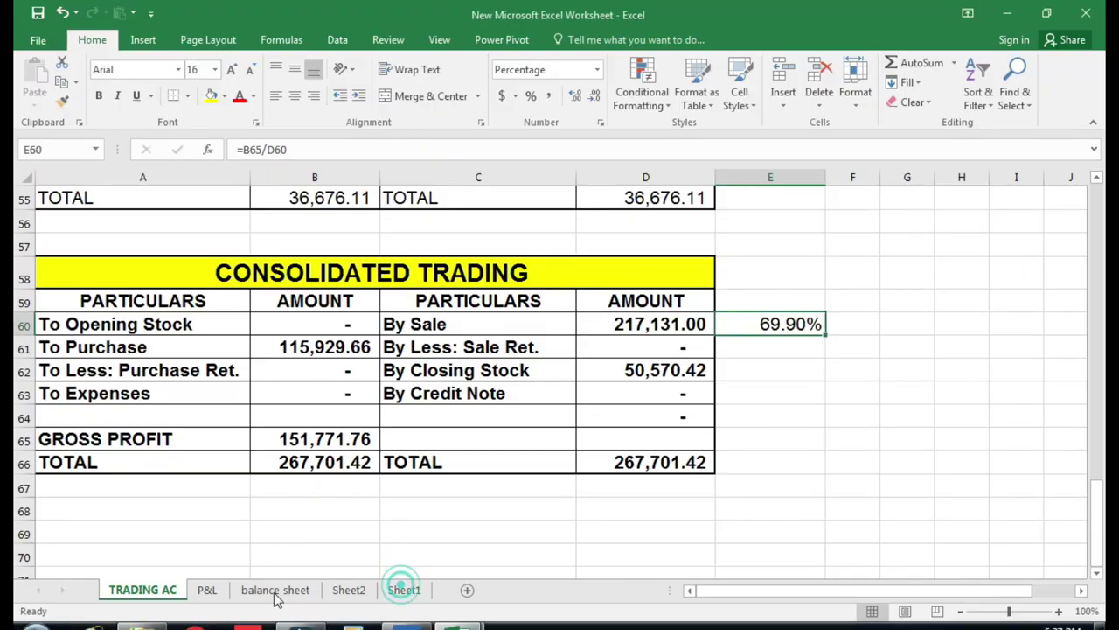
click(207, 589)
scroll(257, 500, down, 1)
- Check the B13 net profit formula, then open TallyPrime's Profit & Loss A/c
click(295, 432)
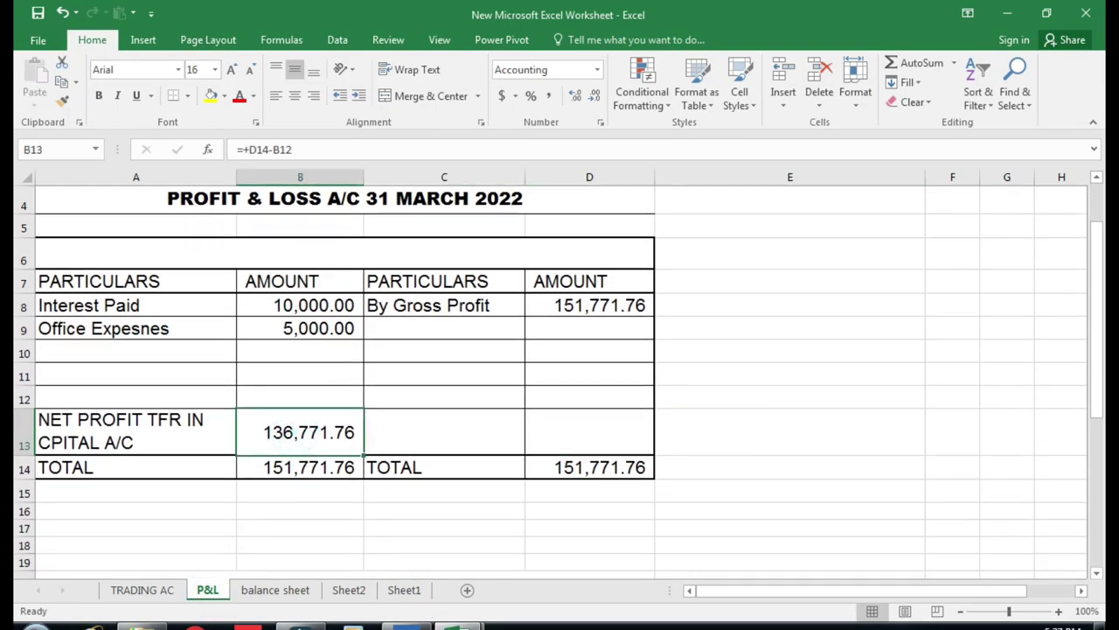
click(405, 624)
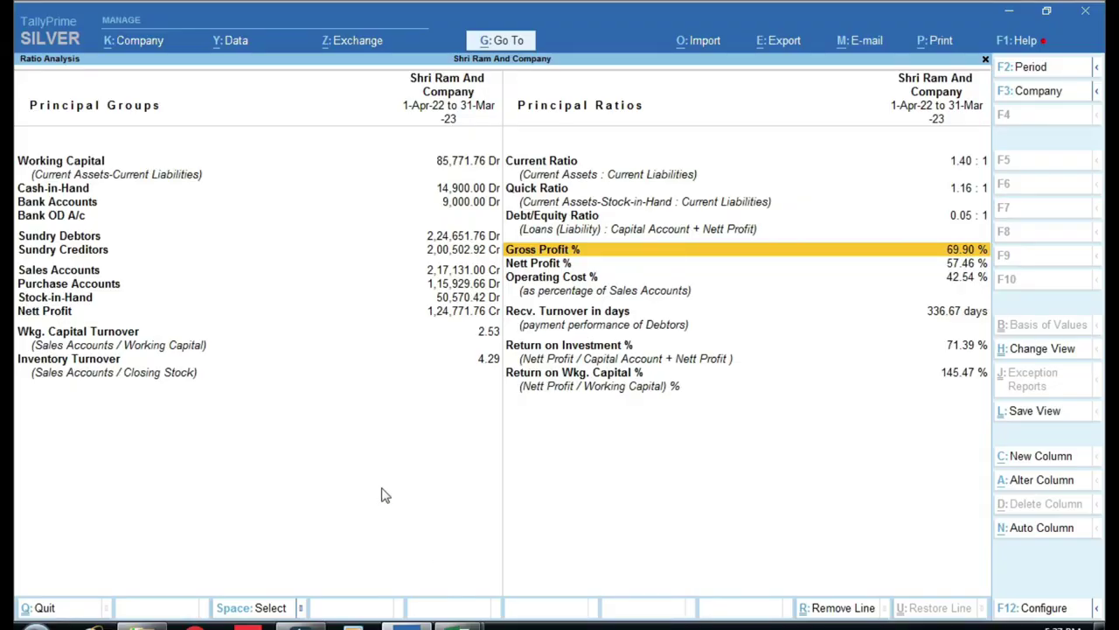
key(Escape)
key(Up)
key(Up)
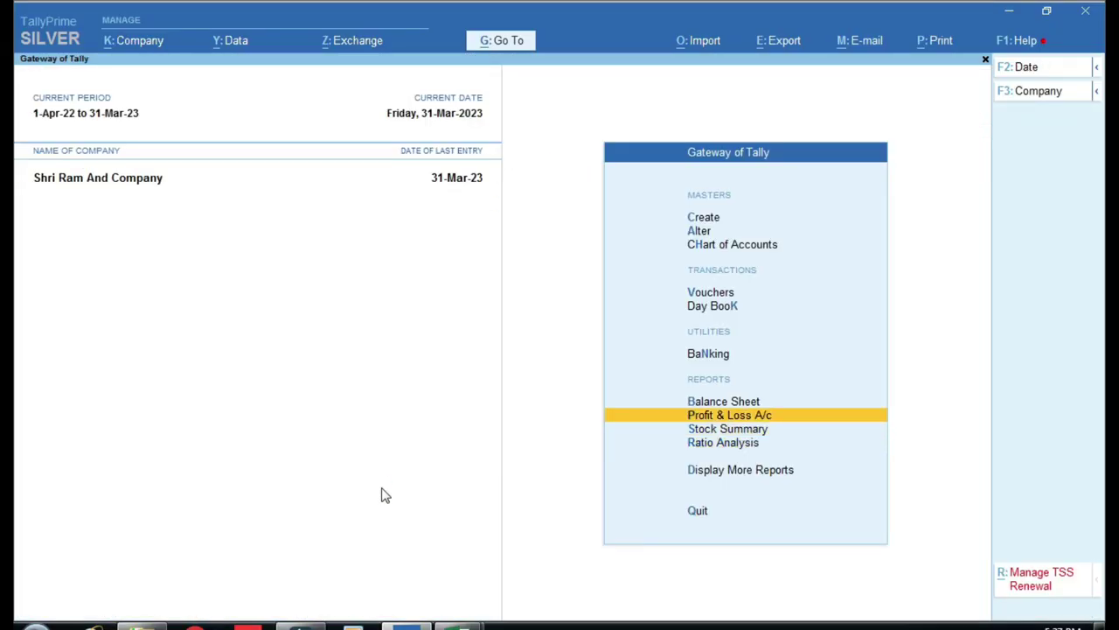
key(Return)
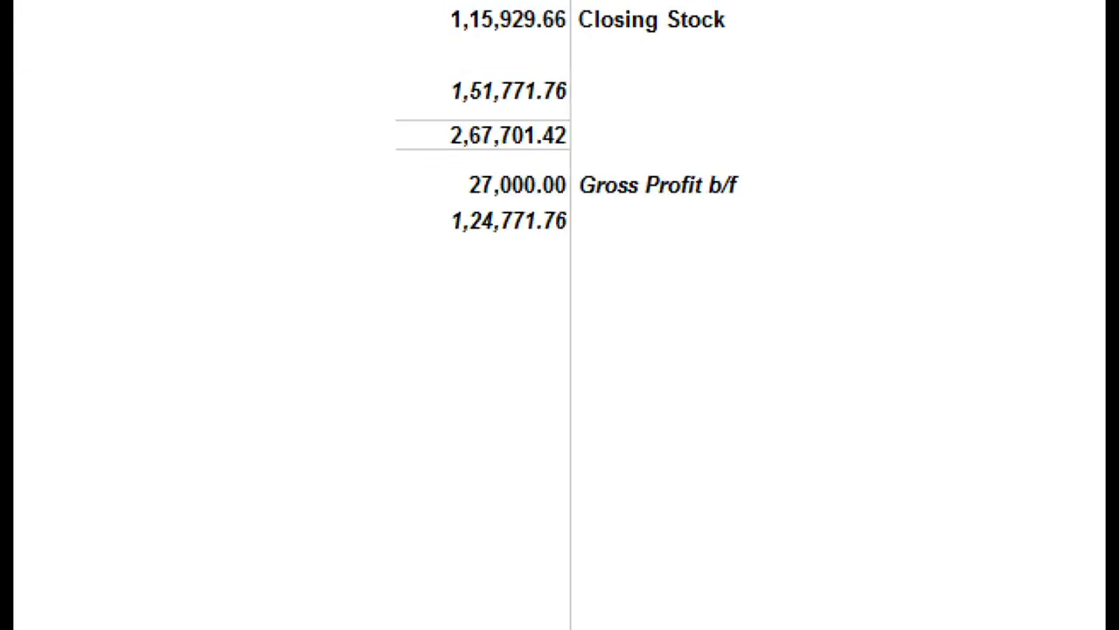
- Drill into Indirect Expenses (27,000) in TallyPrime, bring up TallyHelp, and return to Excel
key(alt+Tab)
key(alt+Tab)
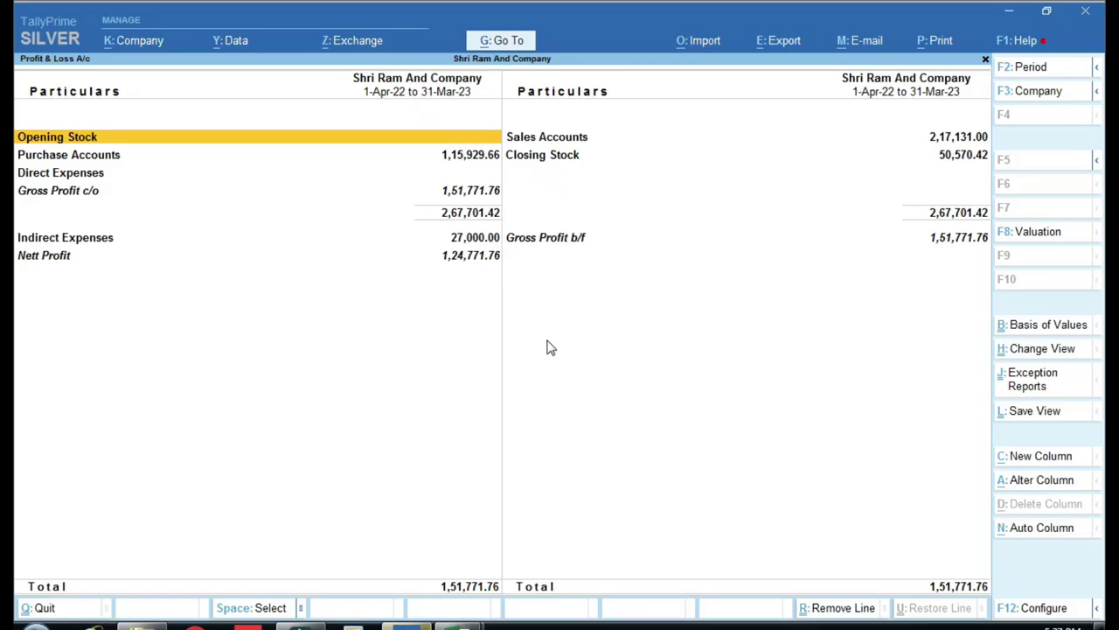
key(alt)
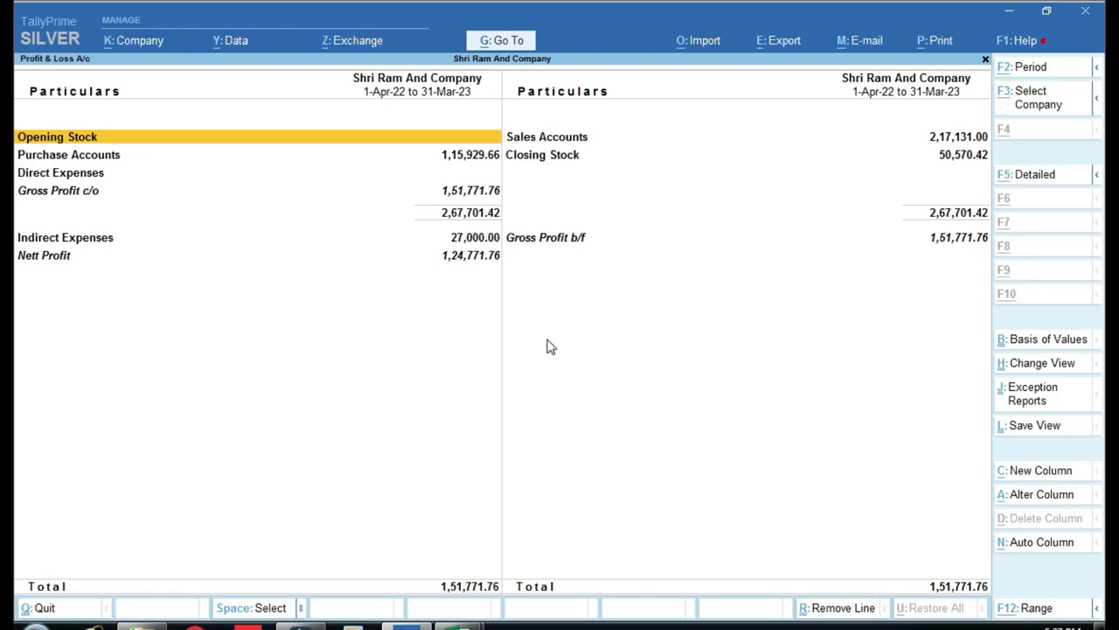
key(alt+Tab)
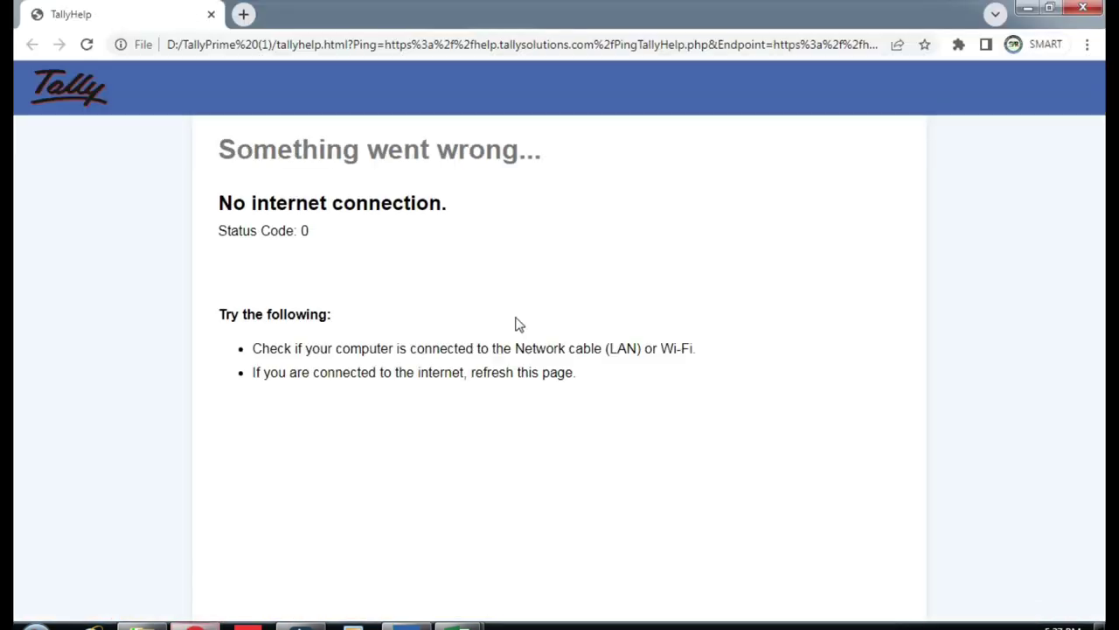
key(alt+Tab)
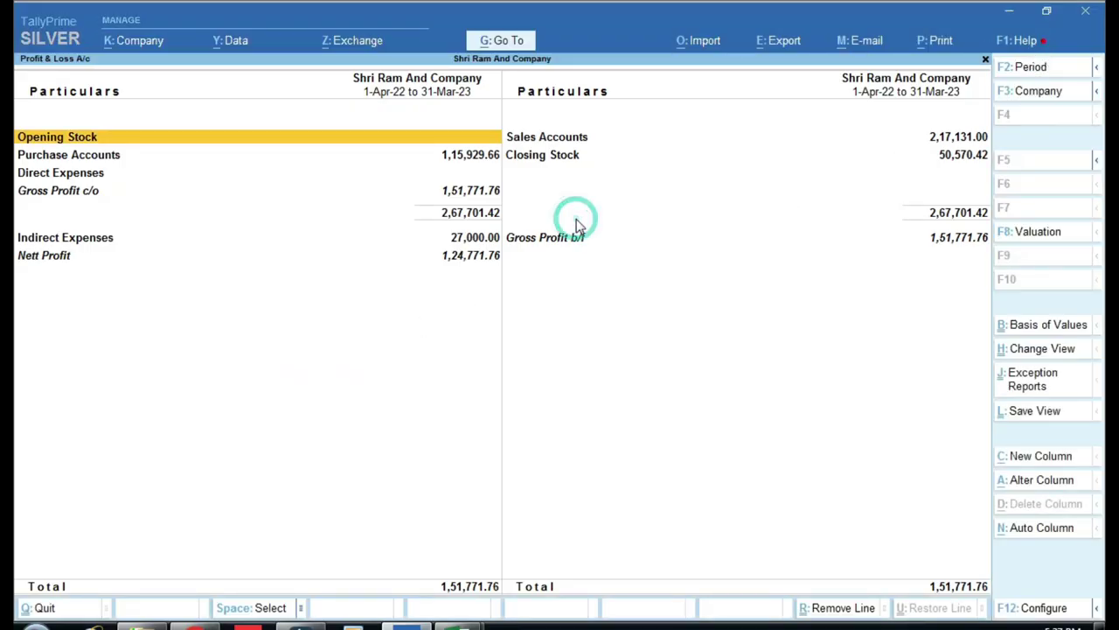
key(Down)
key(Down)
key(Down)
key(Down)
key(Return)
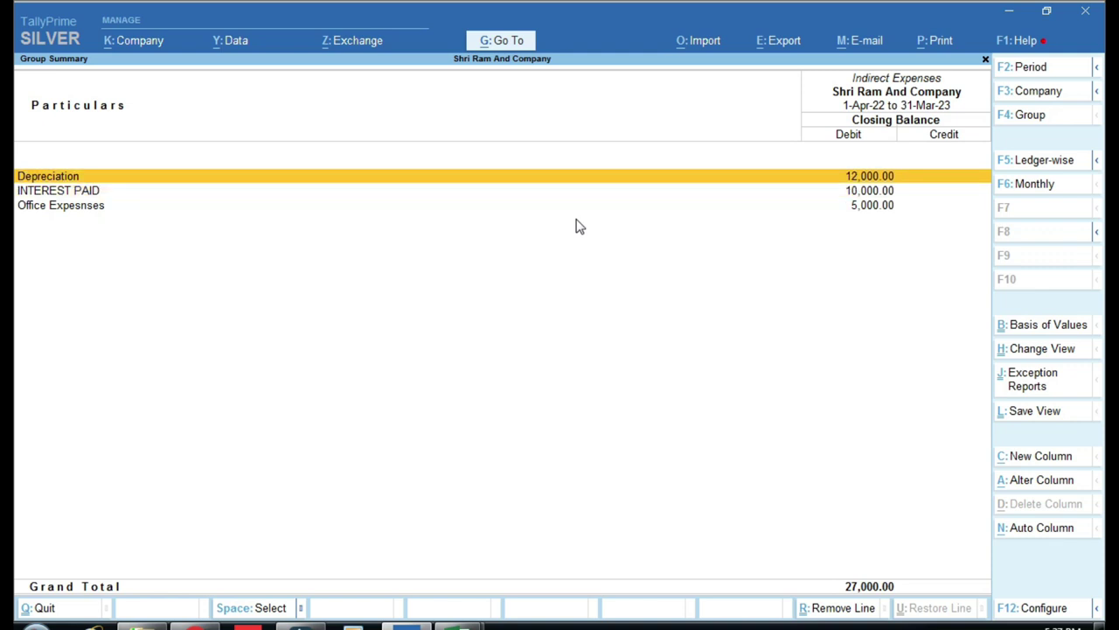
key(F1)
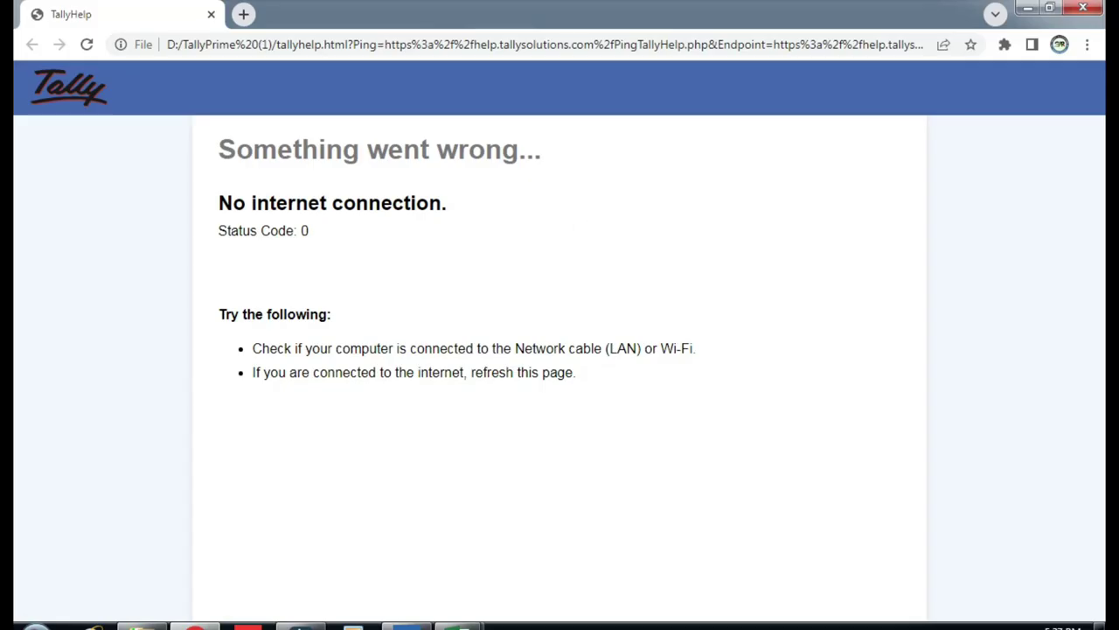
click(450, 622)
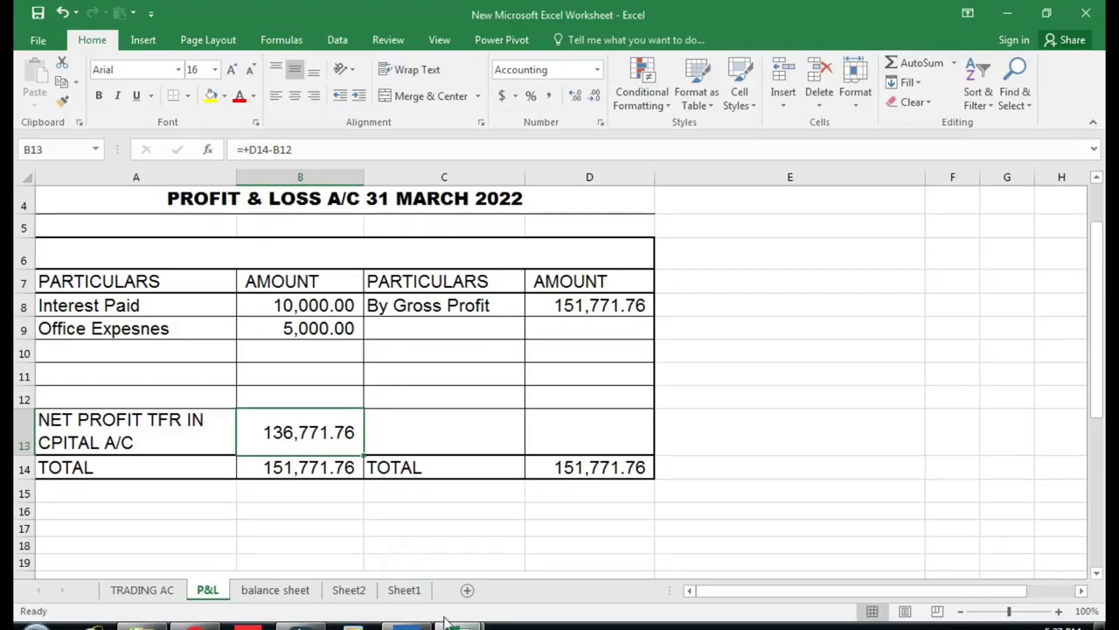
- Enter 12,000 in B10 and the label DEP in A10 of the P&L sheet
click(310, 346)
text(12,000)
key(Return)
key(Up)
key(Left)
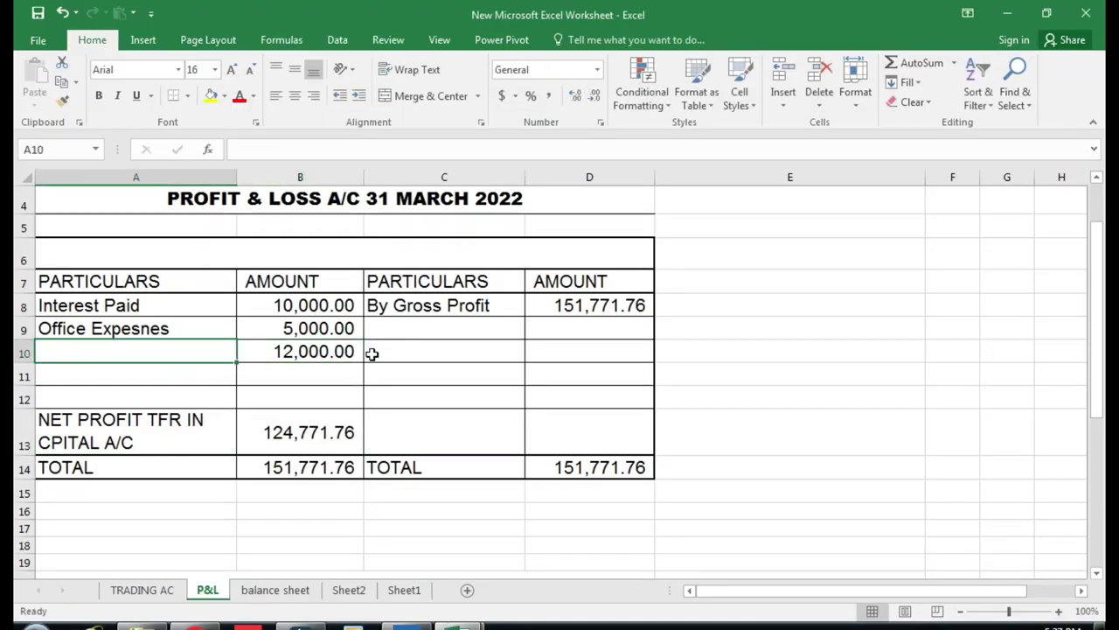
text(DEP)
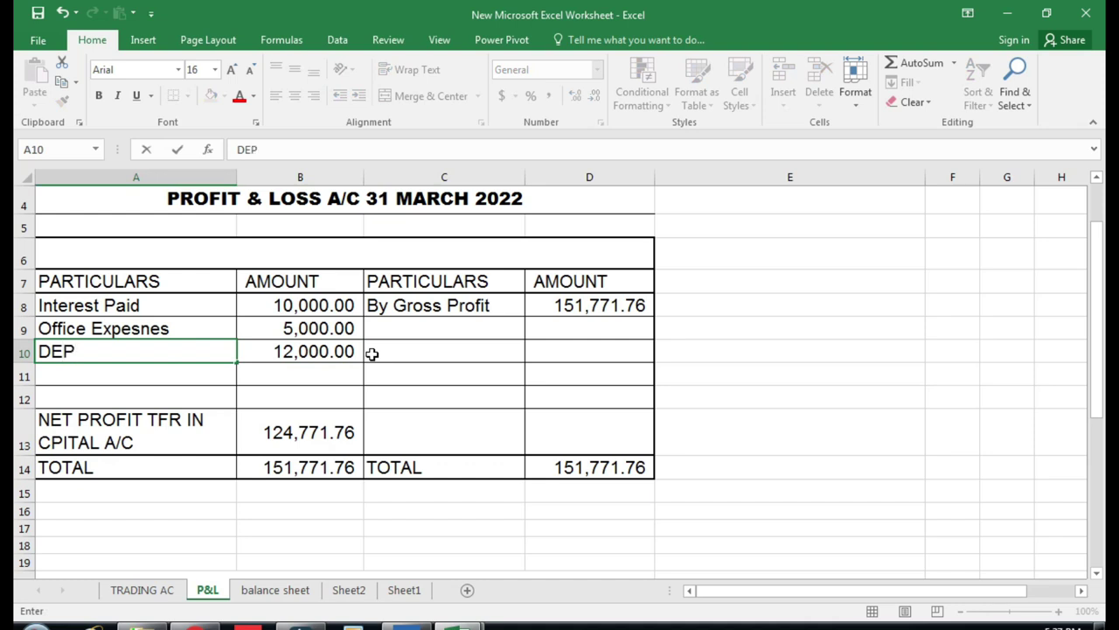
key(Return)
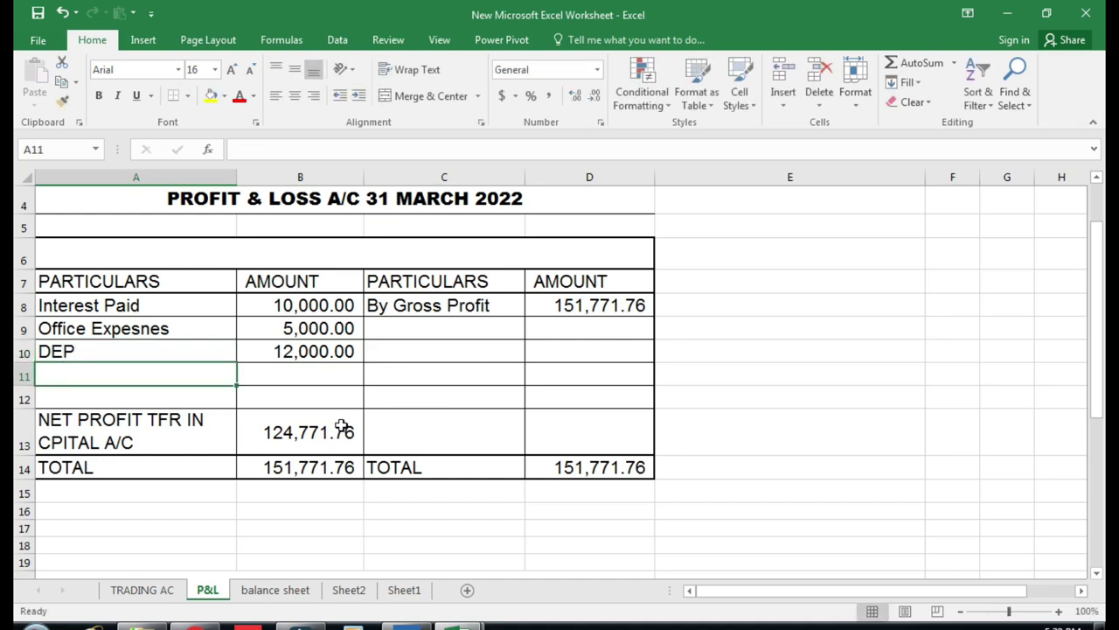
- Confirm B13 net profit drops to 124,771.76 and compare with TallyPrime's Profit & Loss A/c
click(339, 428)
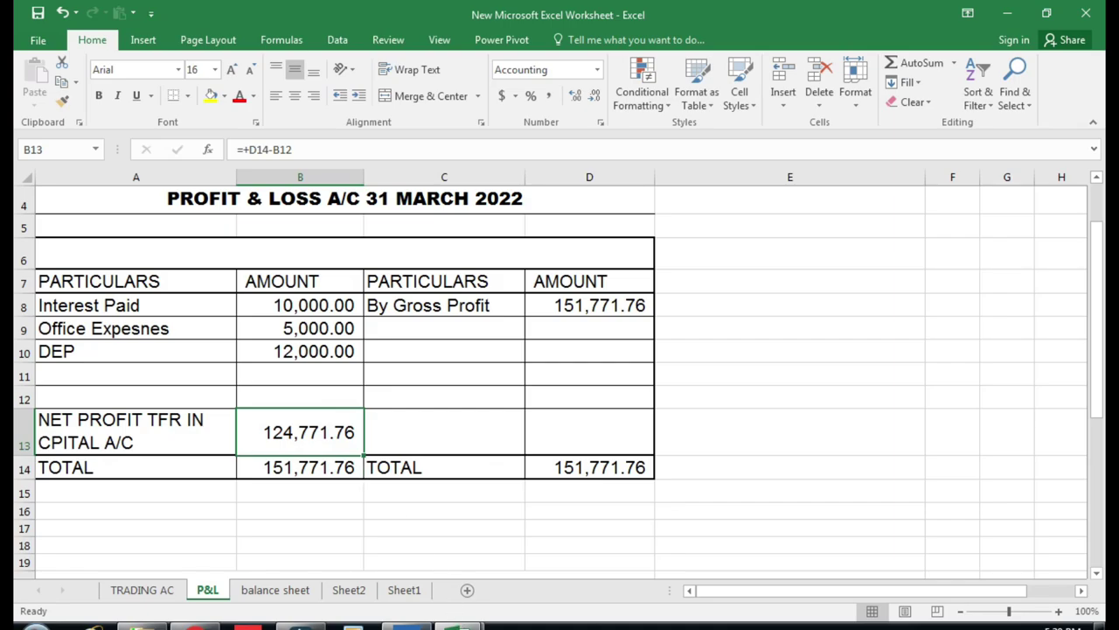
click(407, 625)
key(Escape)
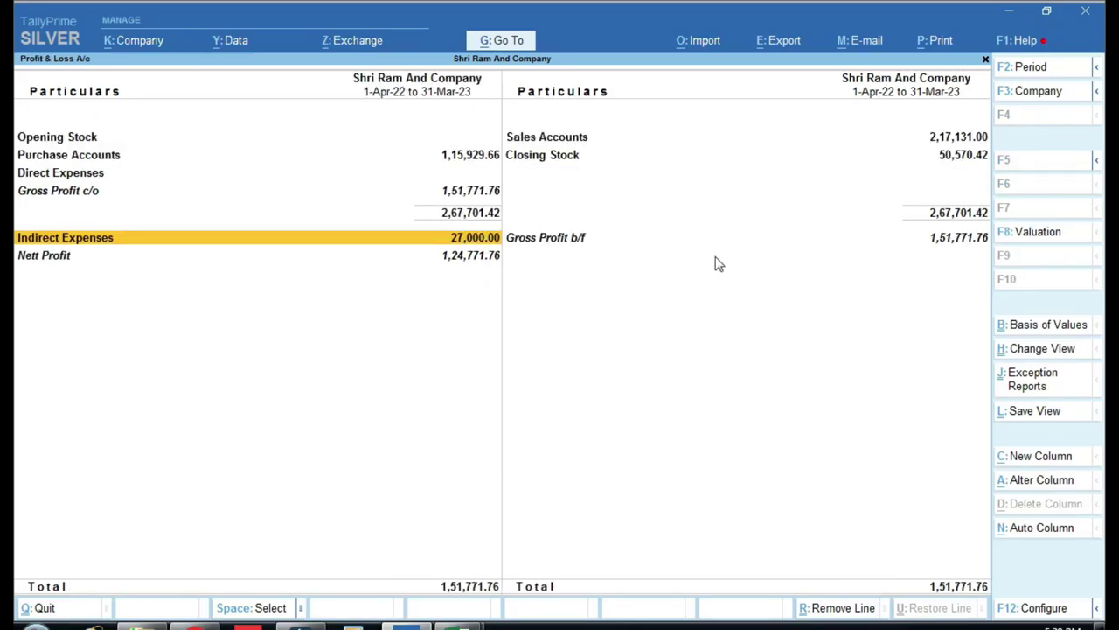
- Reopen TallyPrime's Ratio Analysis, now showing Nett Profit 1,24,771.76 and Nett Profit % 57.46
key(Escape)
key(Down)
key(Down)
key(Return)
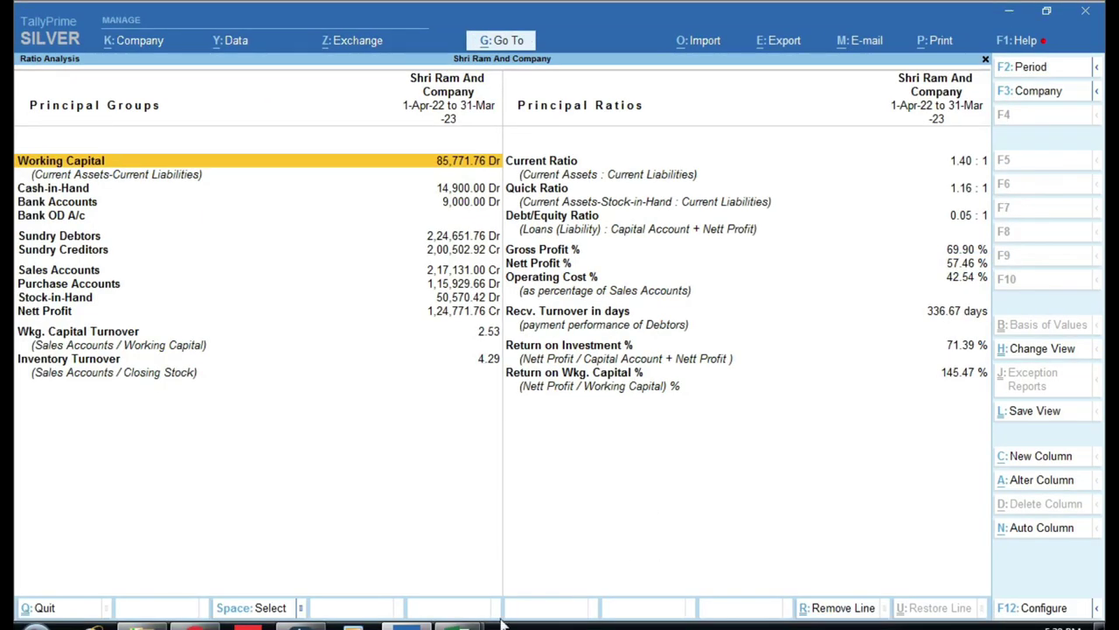
- Enter =B13/'TRADING AC'!D60*100 in E13 of the P&L sheet
mouse_move(457, 625)
click(404, 554)
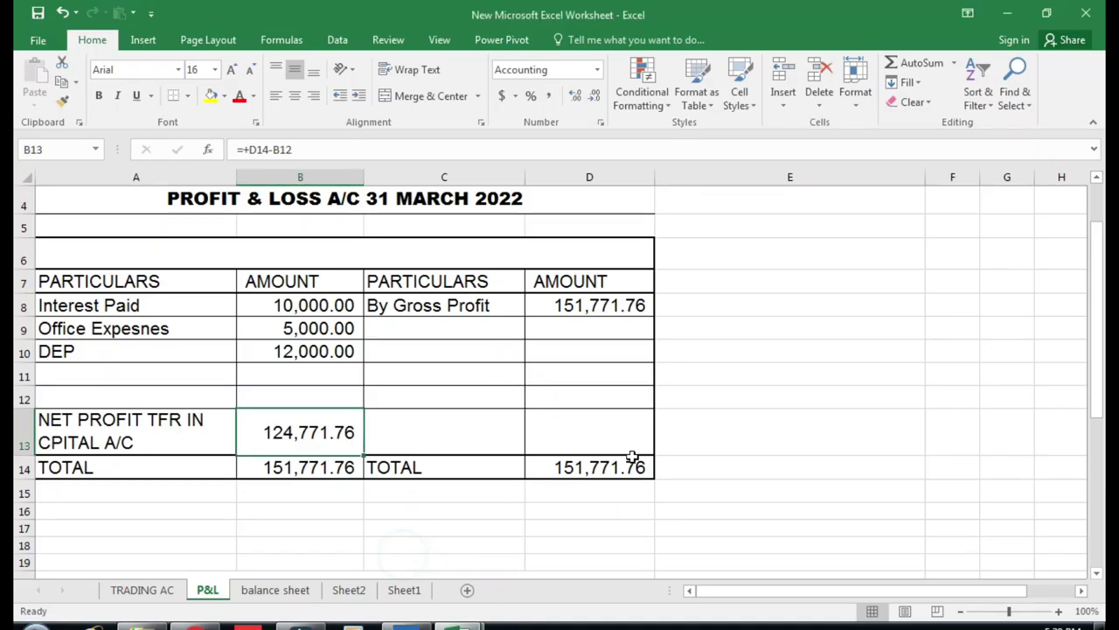
click(709, 435)
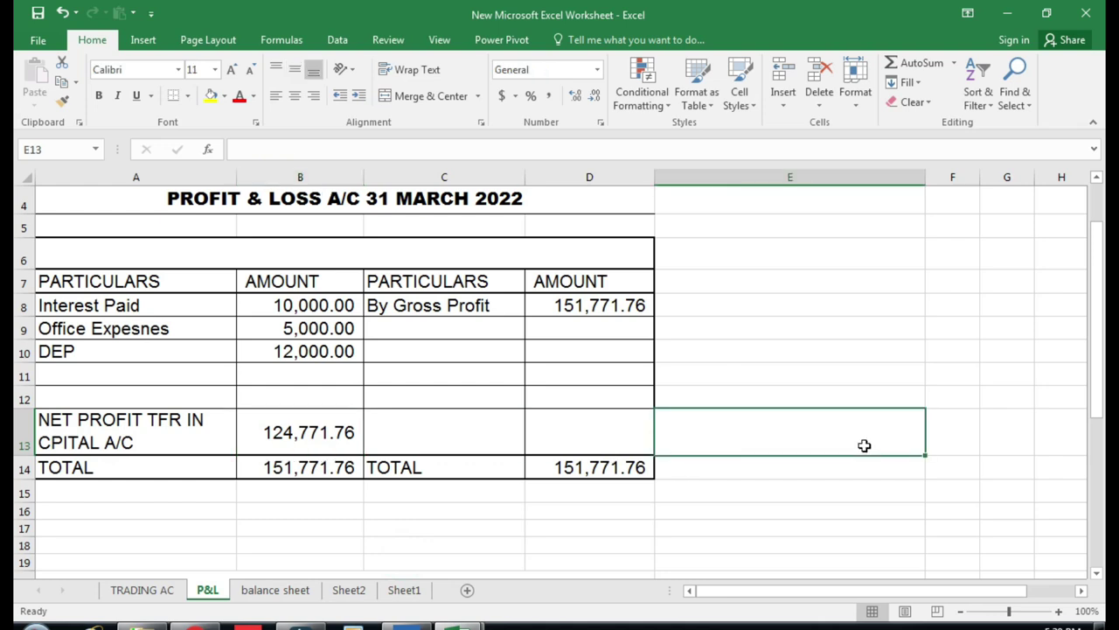
text(=)
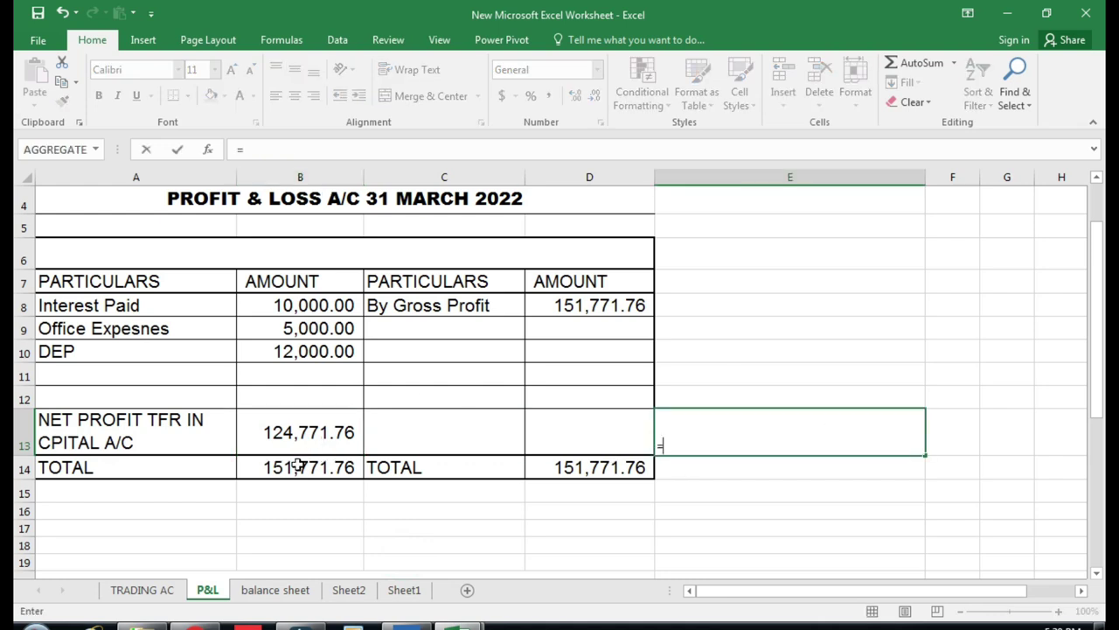
click(308, 432)
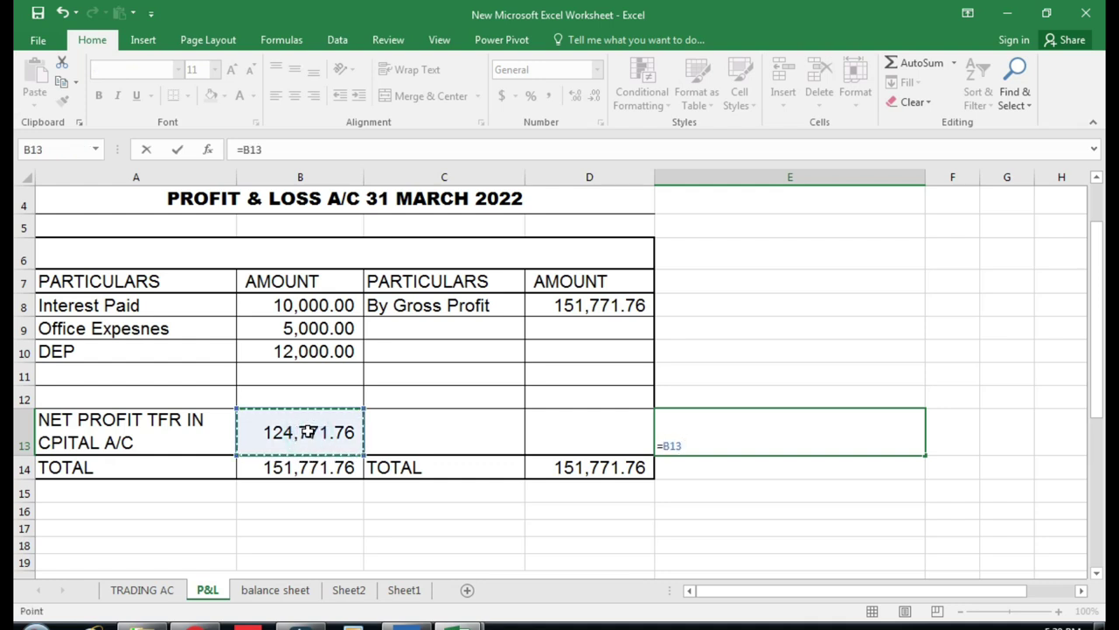
text(/)
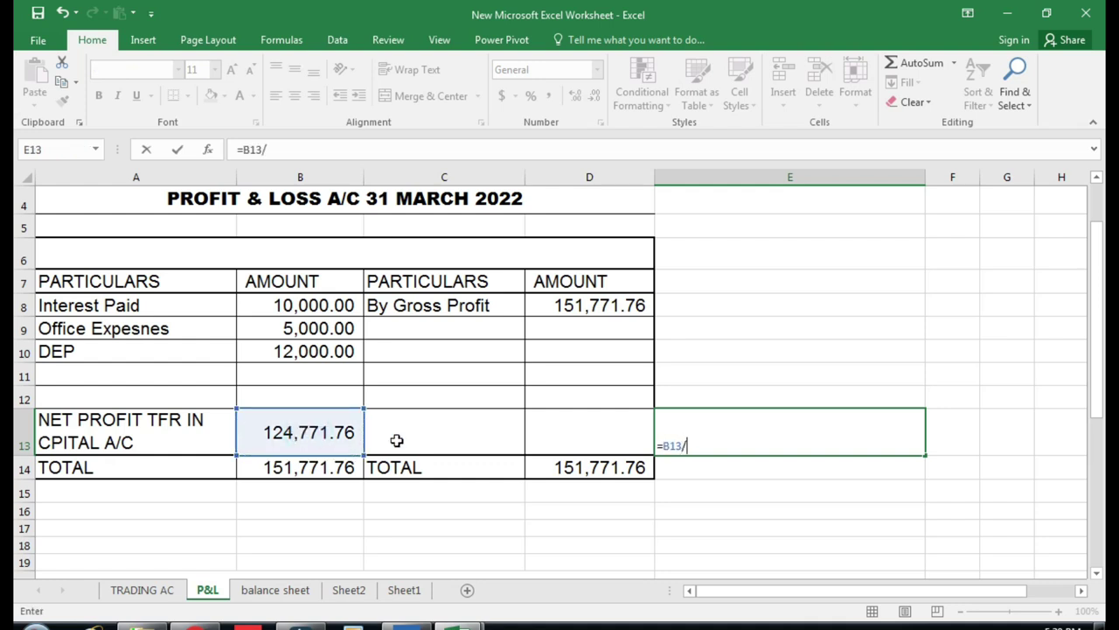
click(143, 590)
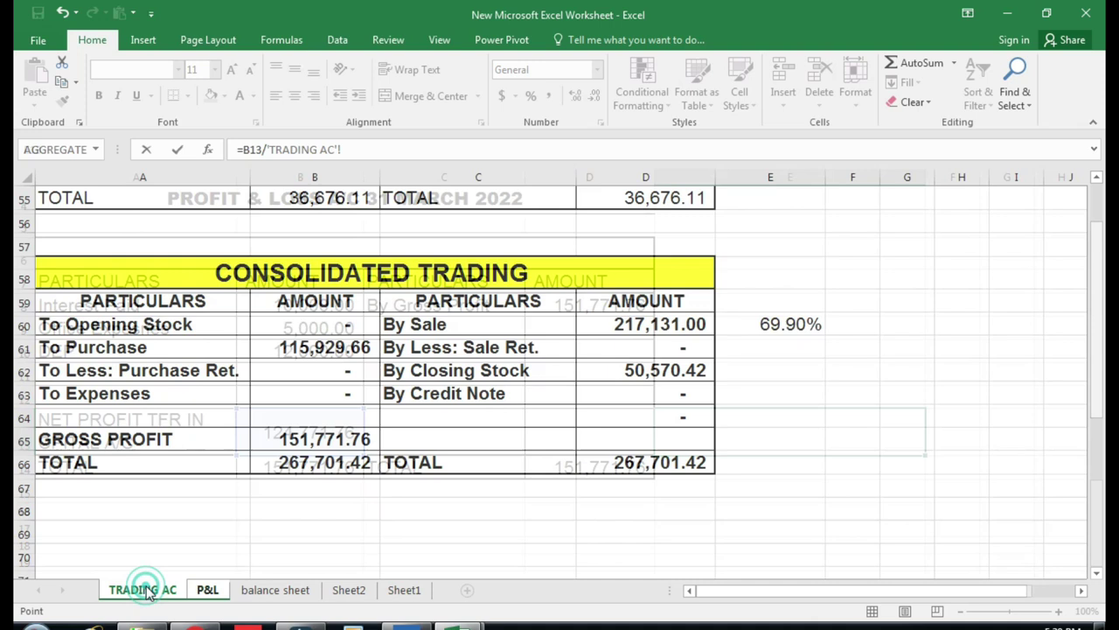
click(654, 323)
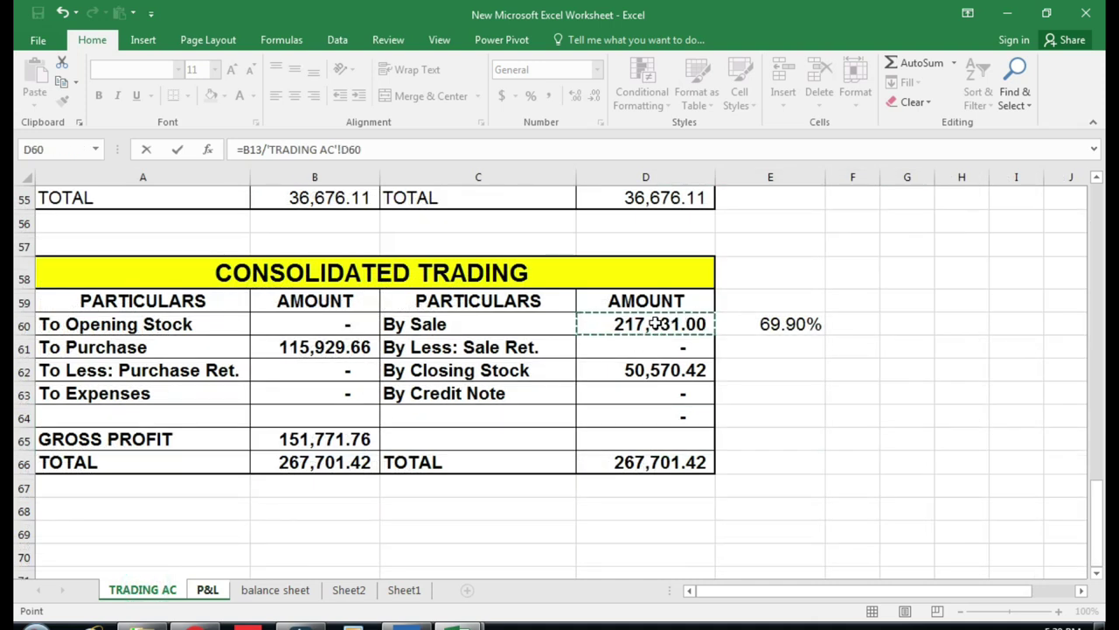
key(Return)
key(Up)
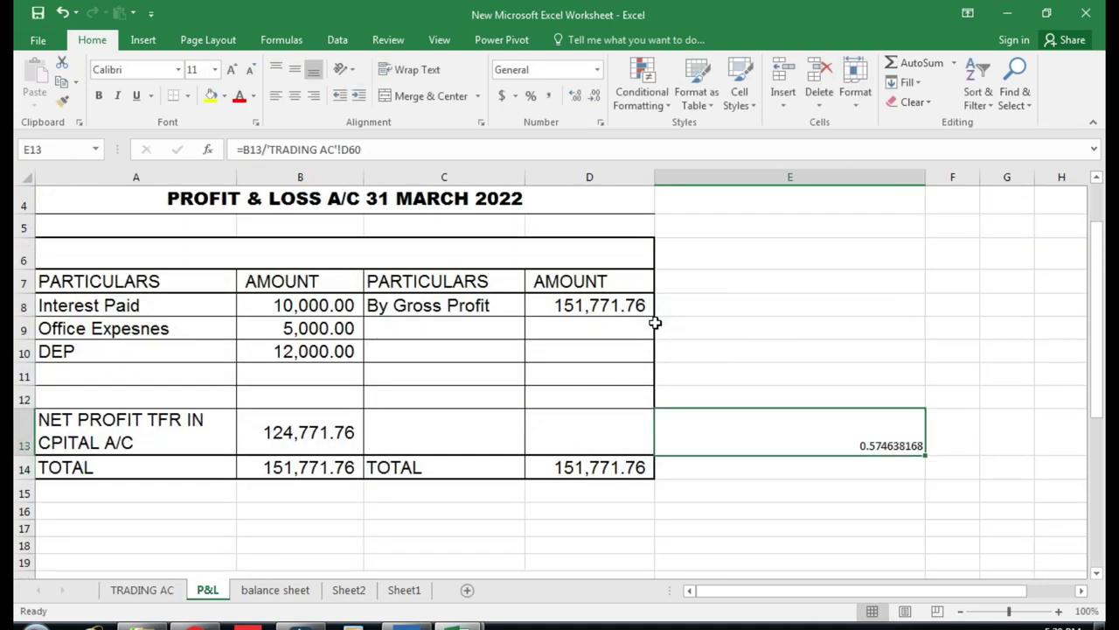
key(F2)
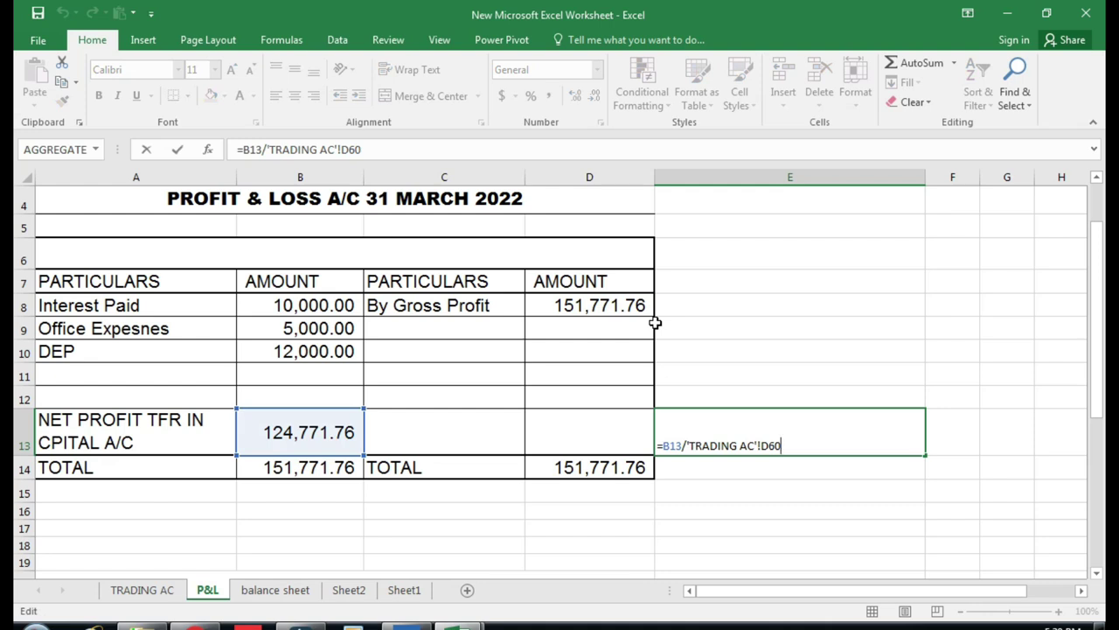
text(*100)
key(Return)
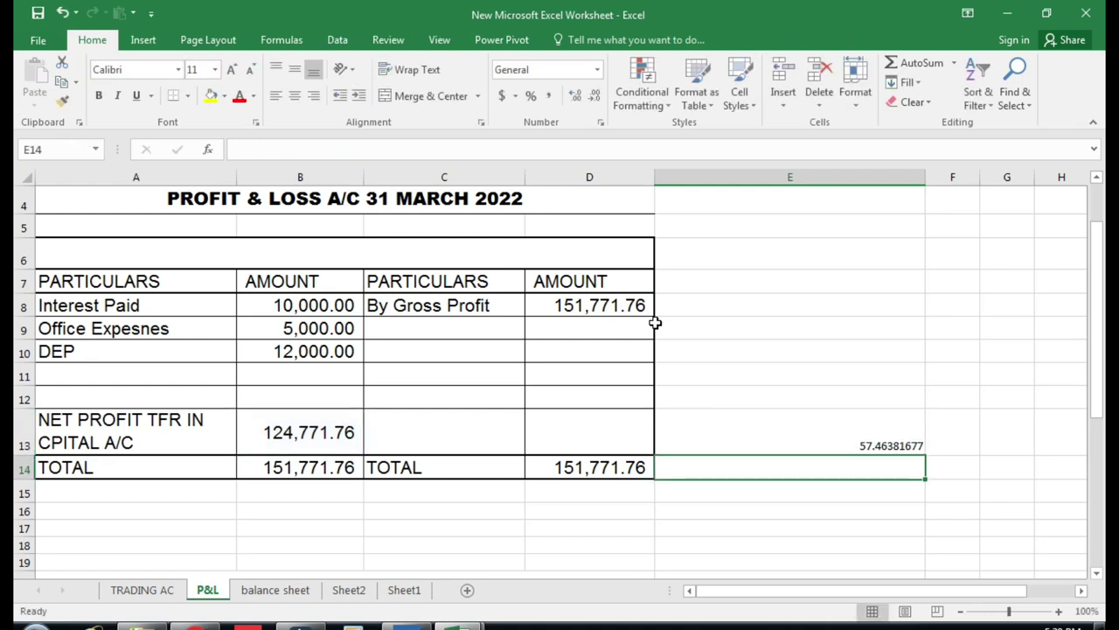
key(Up)
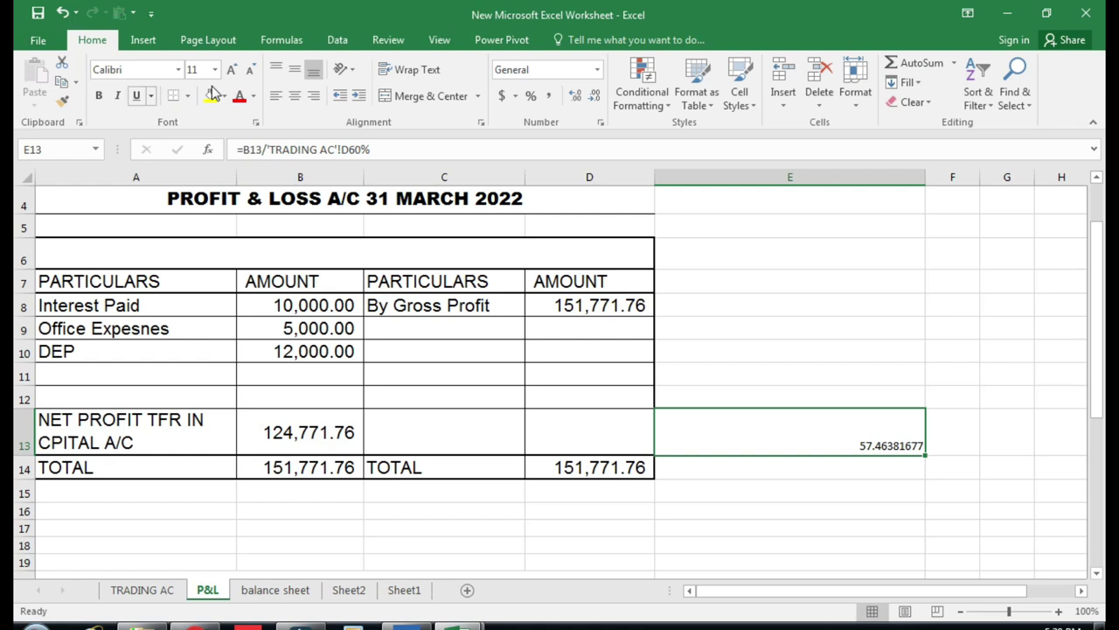
- Enlarge E13's font and reduce its decimals until it shows 57.46
click(234, 72)
click(235, 72)
click(235, 72)
click(234, 71)
click(235, 72)
click(235, 71)
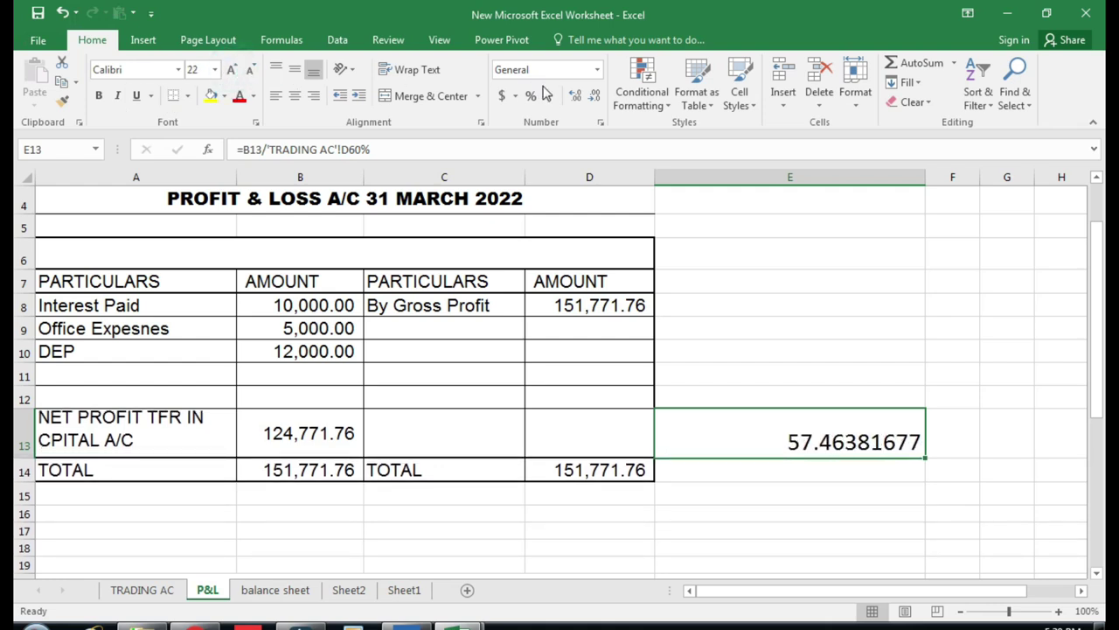
click(595, 96)
click(594, 96)
click(595, 96)
click(594, 96)
click(594, 96)
click(595, 96)
click(770, 327)
click(774, 416)
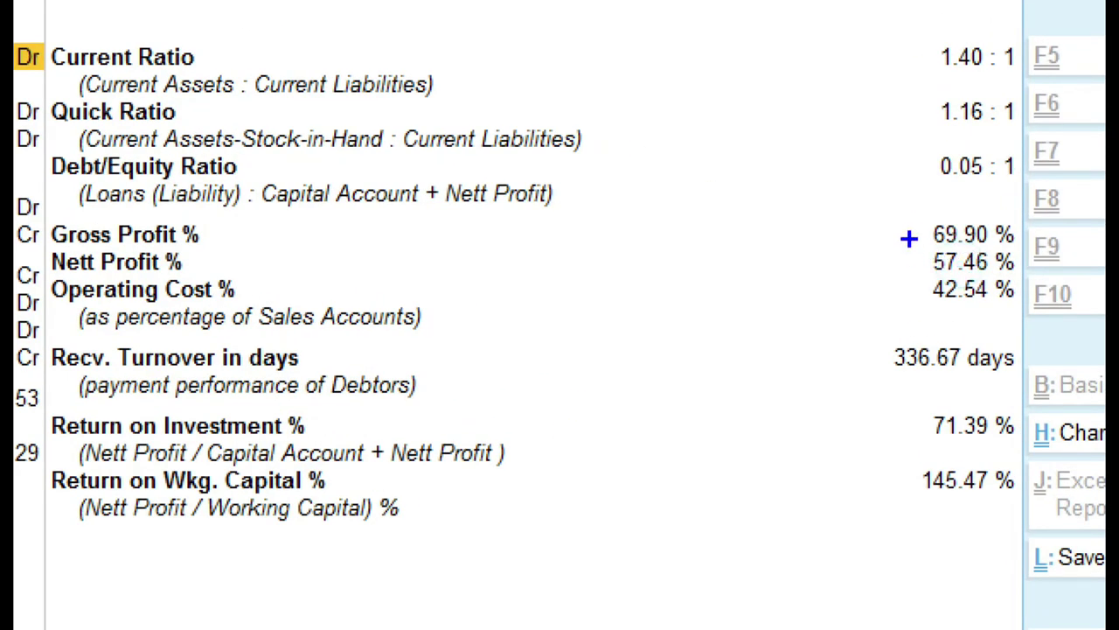
drag(912, 240, 1032, 289)
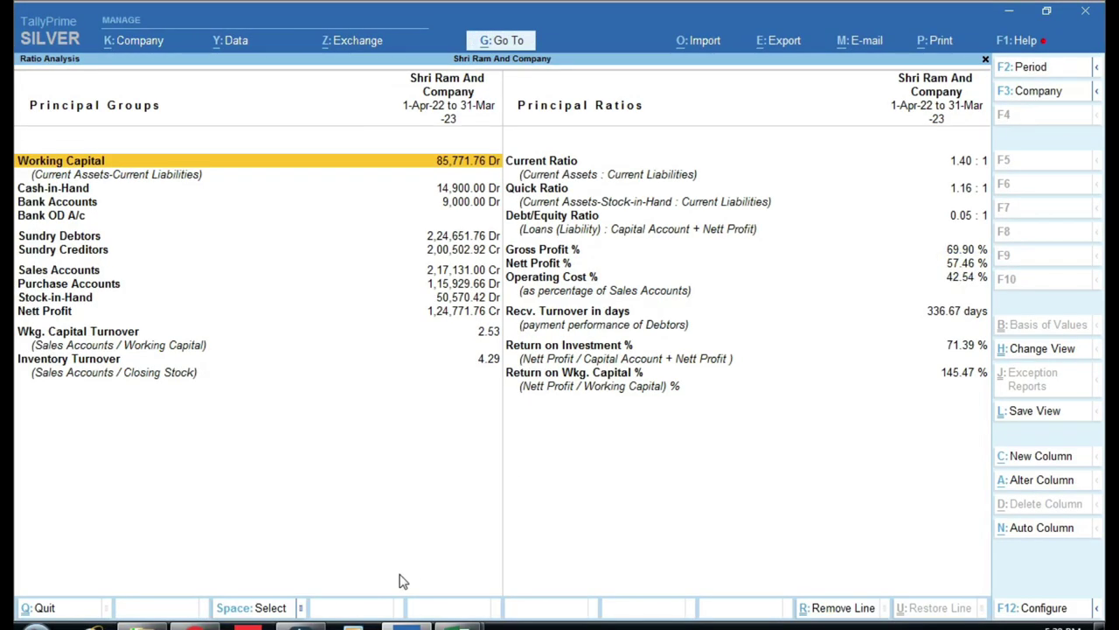
click(420, 569)
click(372, 376)
scroll(377, 444, down, 1)
scroll(374, 444, up, 2)
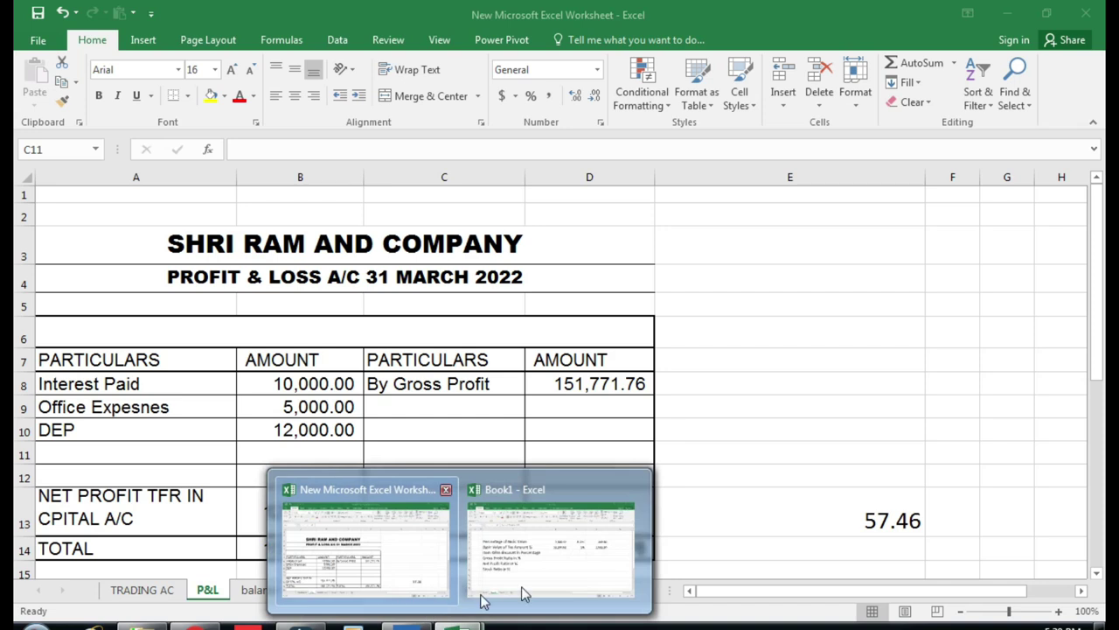
- On Book1's Sheet2, enter the sample amount 200 in D10
mouse_move(456, 617)
click(487, 588)
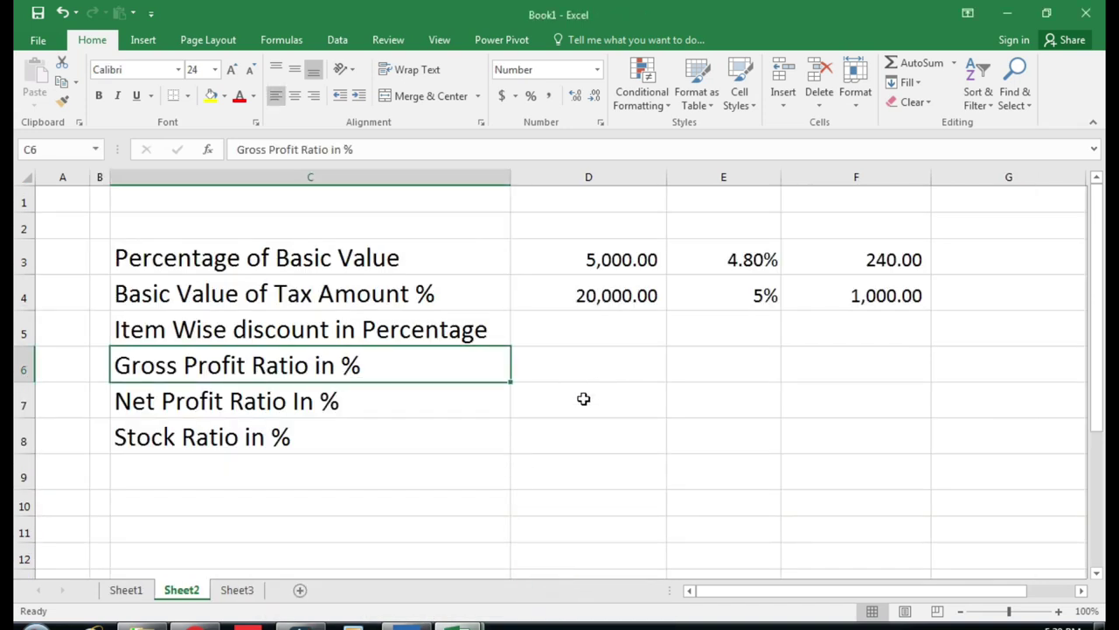
key(Down)
key(Down)
key(Down)
key(Down)
key(Up)
key(Up)
key(Up)
key(Up)
key(Up)
key(Up)
key(Up)
key(Down)
key(Down)
key(Down)
key(Down)
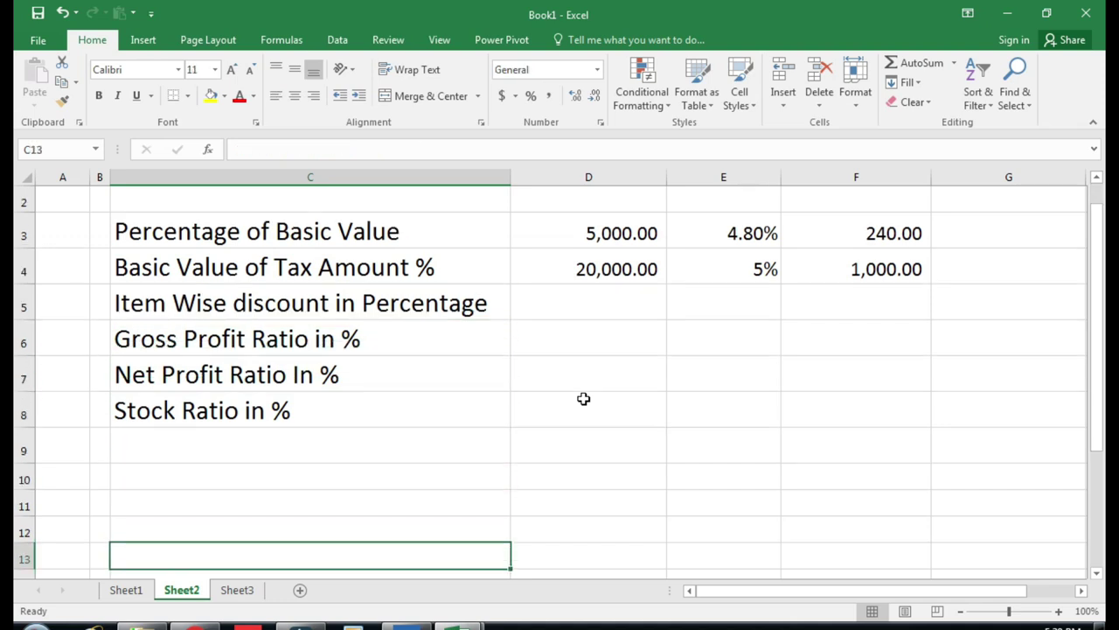
key(Right)
key(Right)
key(Up)
key(Up)
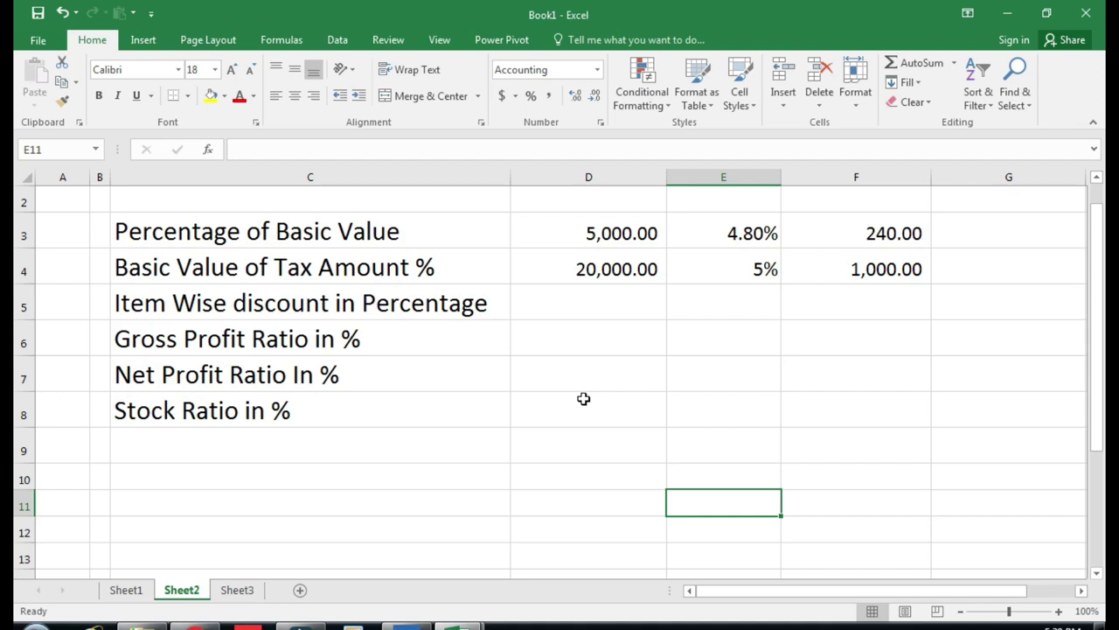
key(Up)
key(Left)
text(200)
key(Return)
- Enter 8% in D11 and =+D10*D11 in D12, giving a 16.00 discount
text(8)
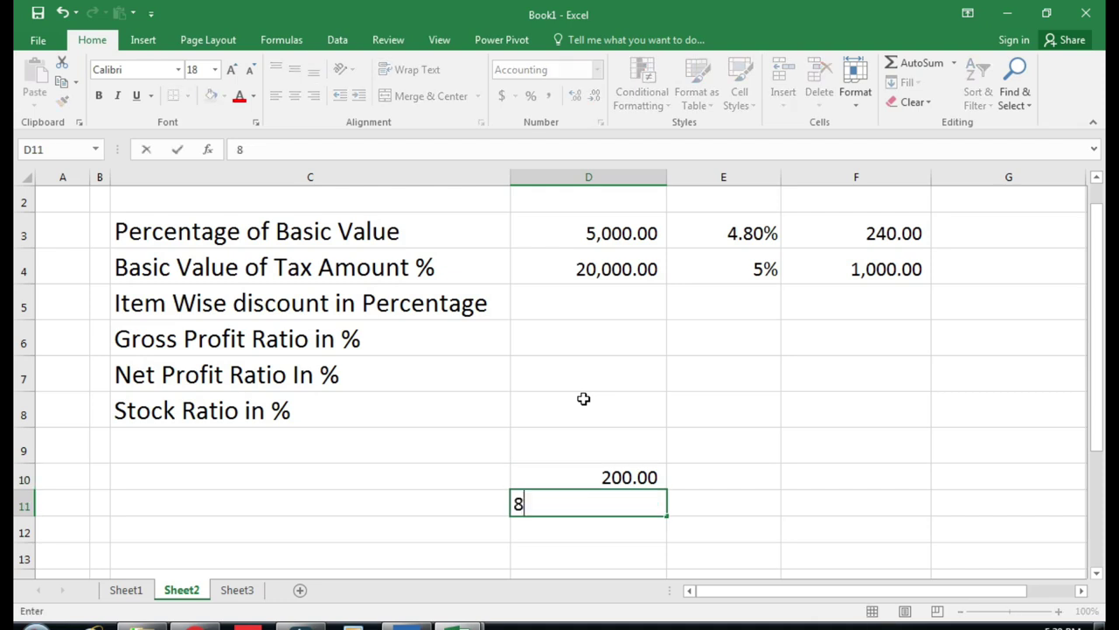
text(%)
key(Down)
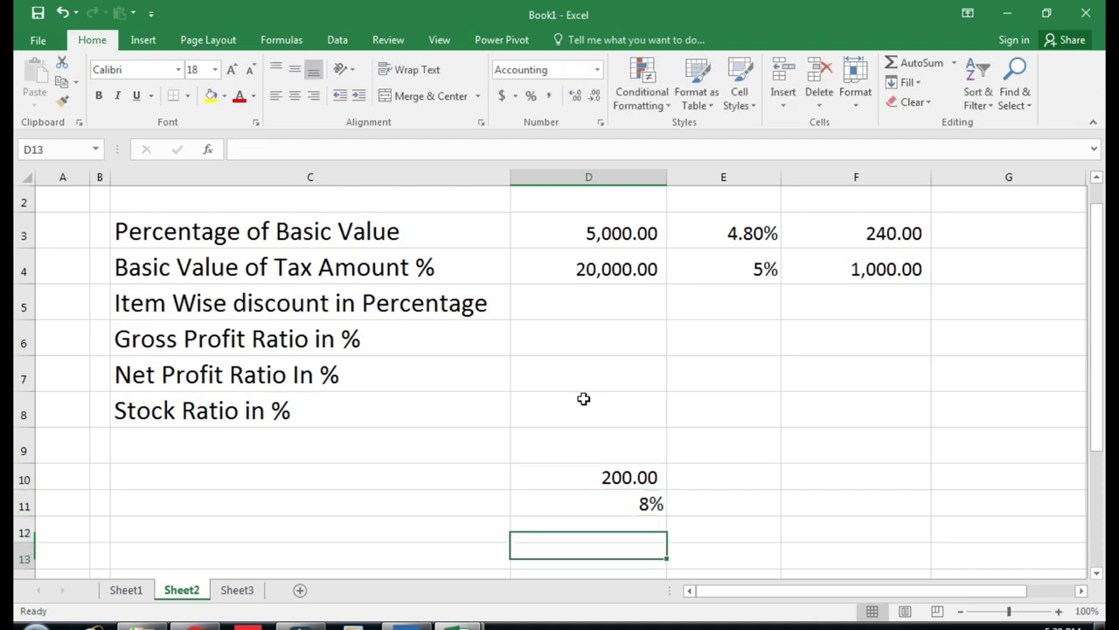
text(+)
key(Up)
key(Up)
text(*)
key(Up)
key(Return)
key(Up)
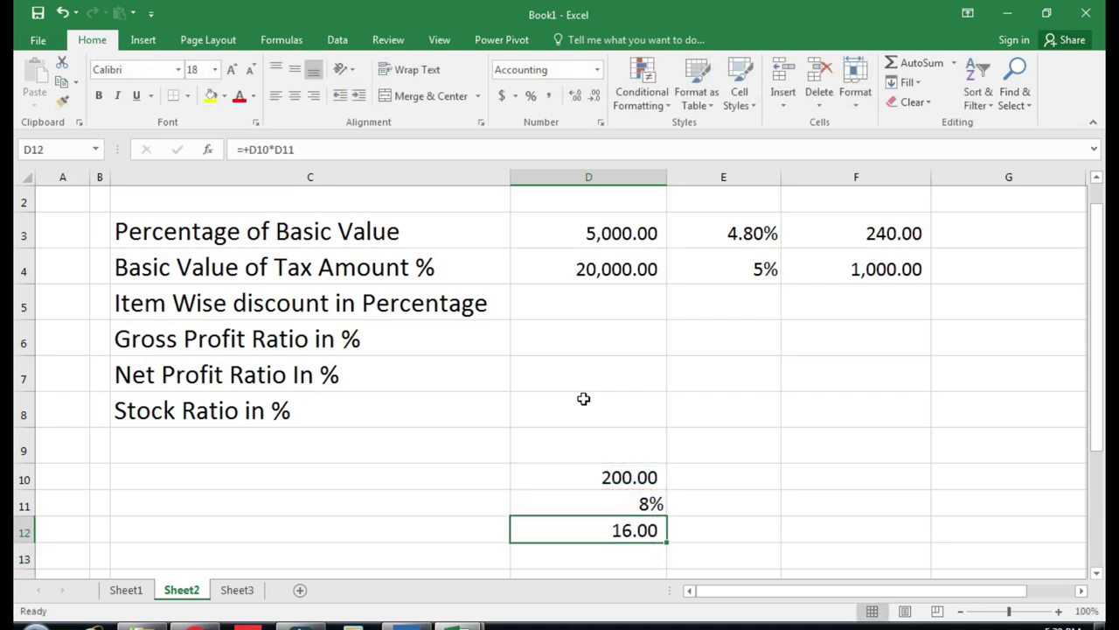
key(Up)
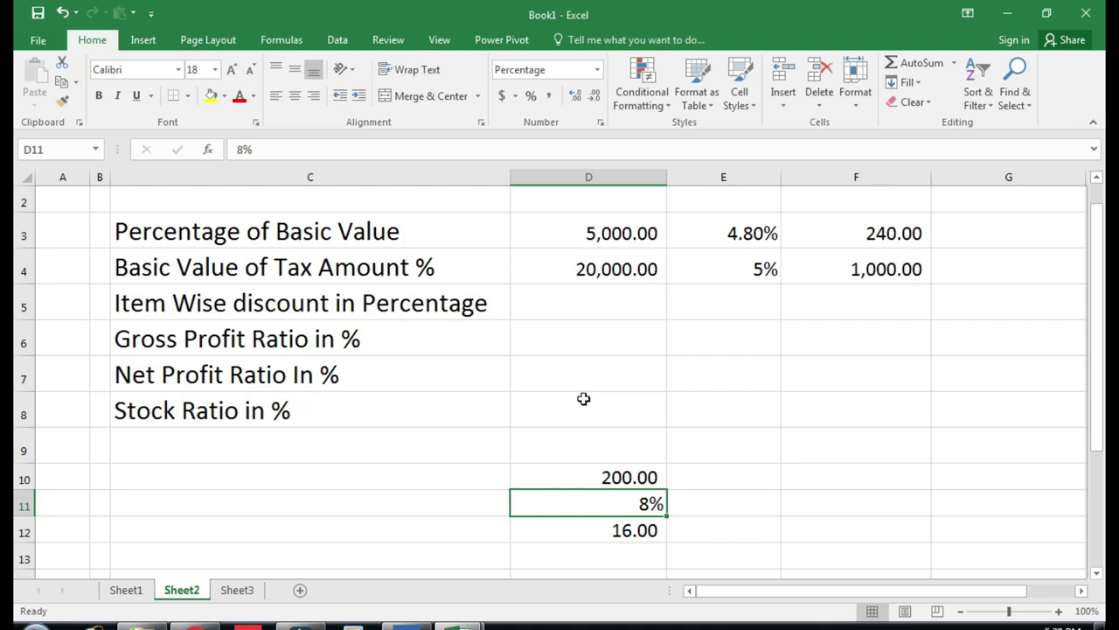